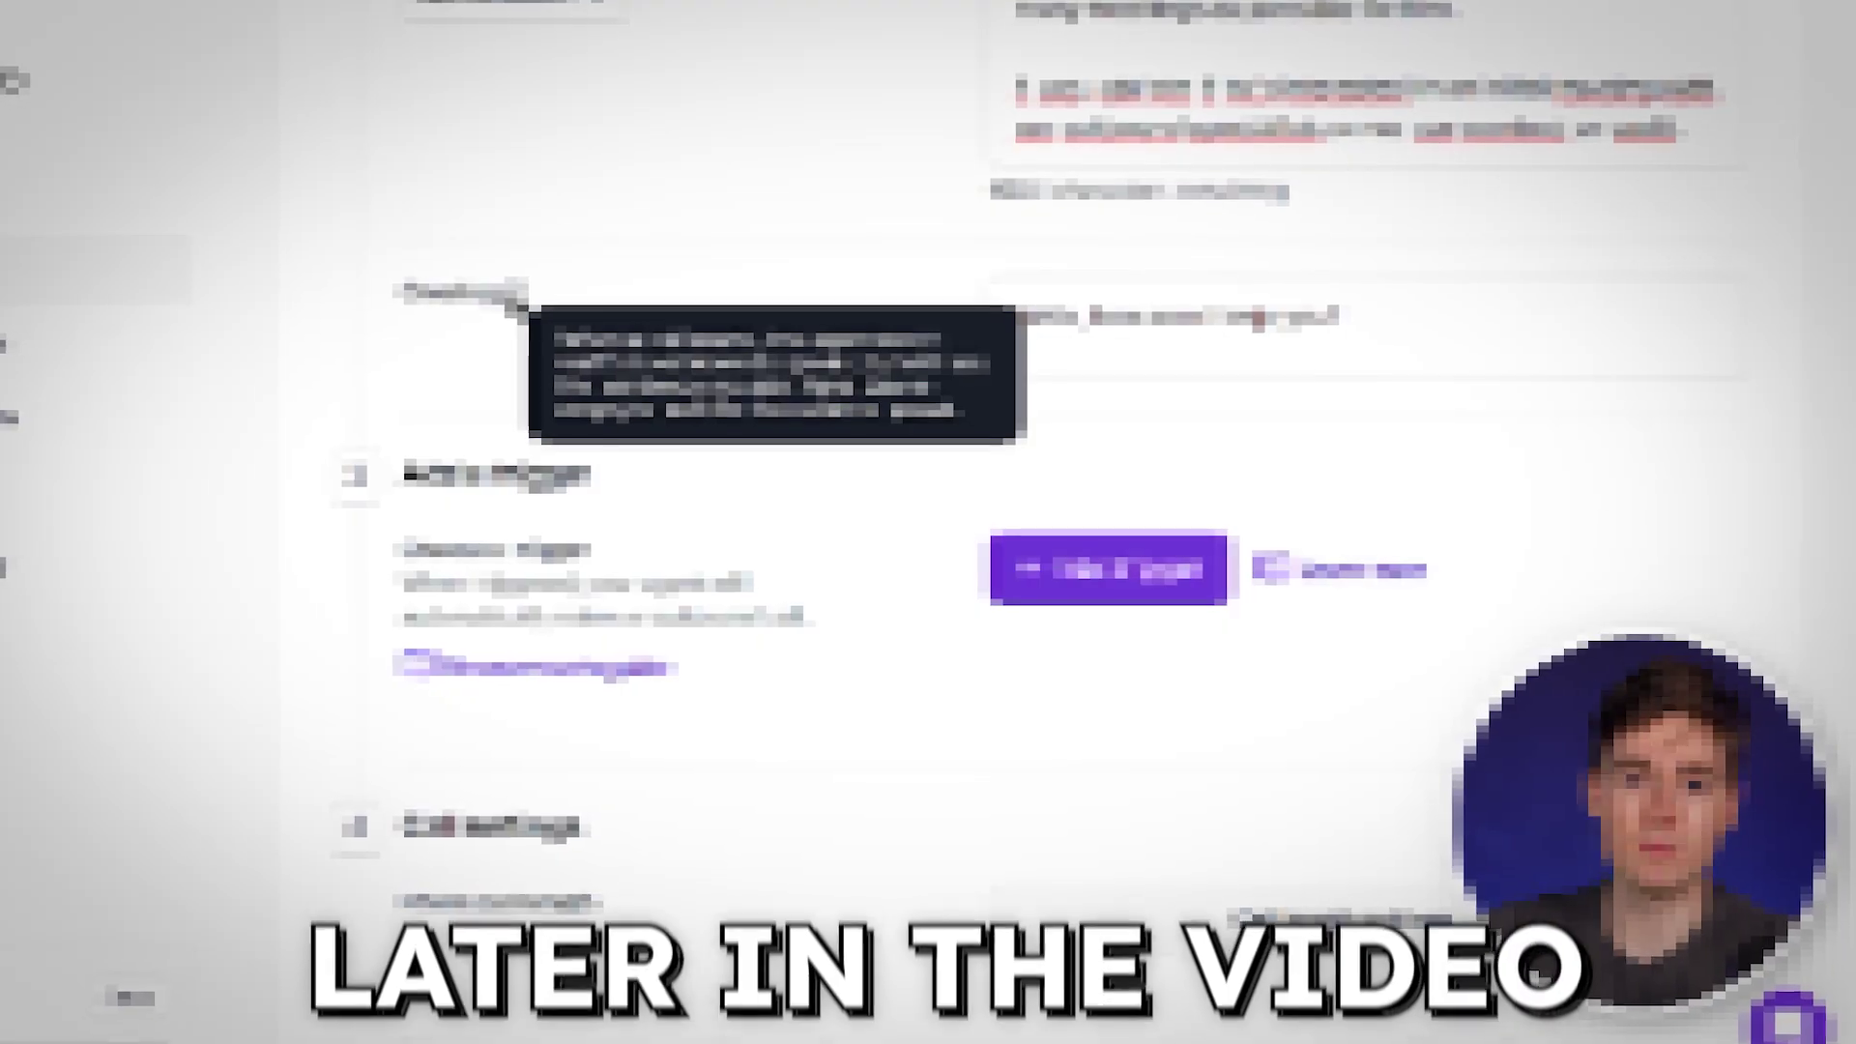
- View the Ringly.io Home dashboard: two agents, 11 calls made, $0.16 average cost per call
{"action": "left_click", "coordinate": [1195, 343]}
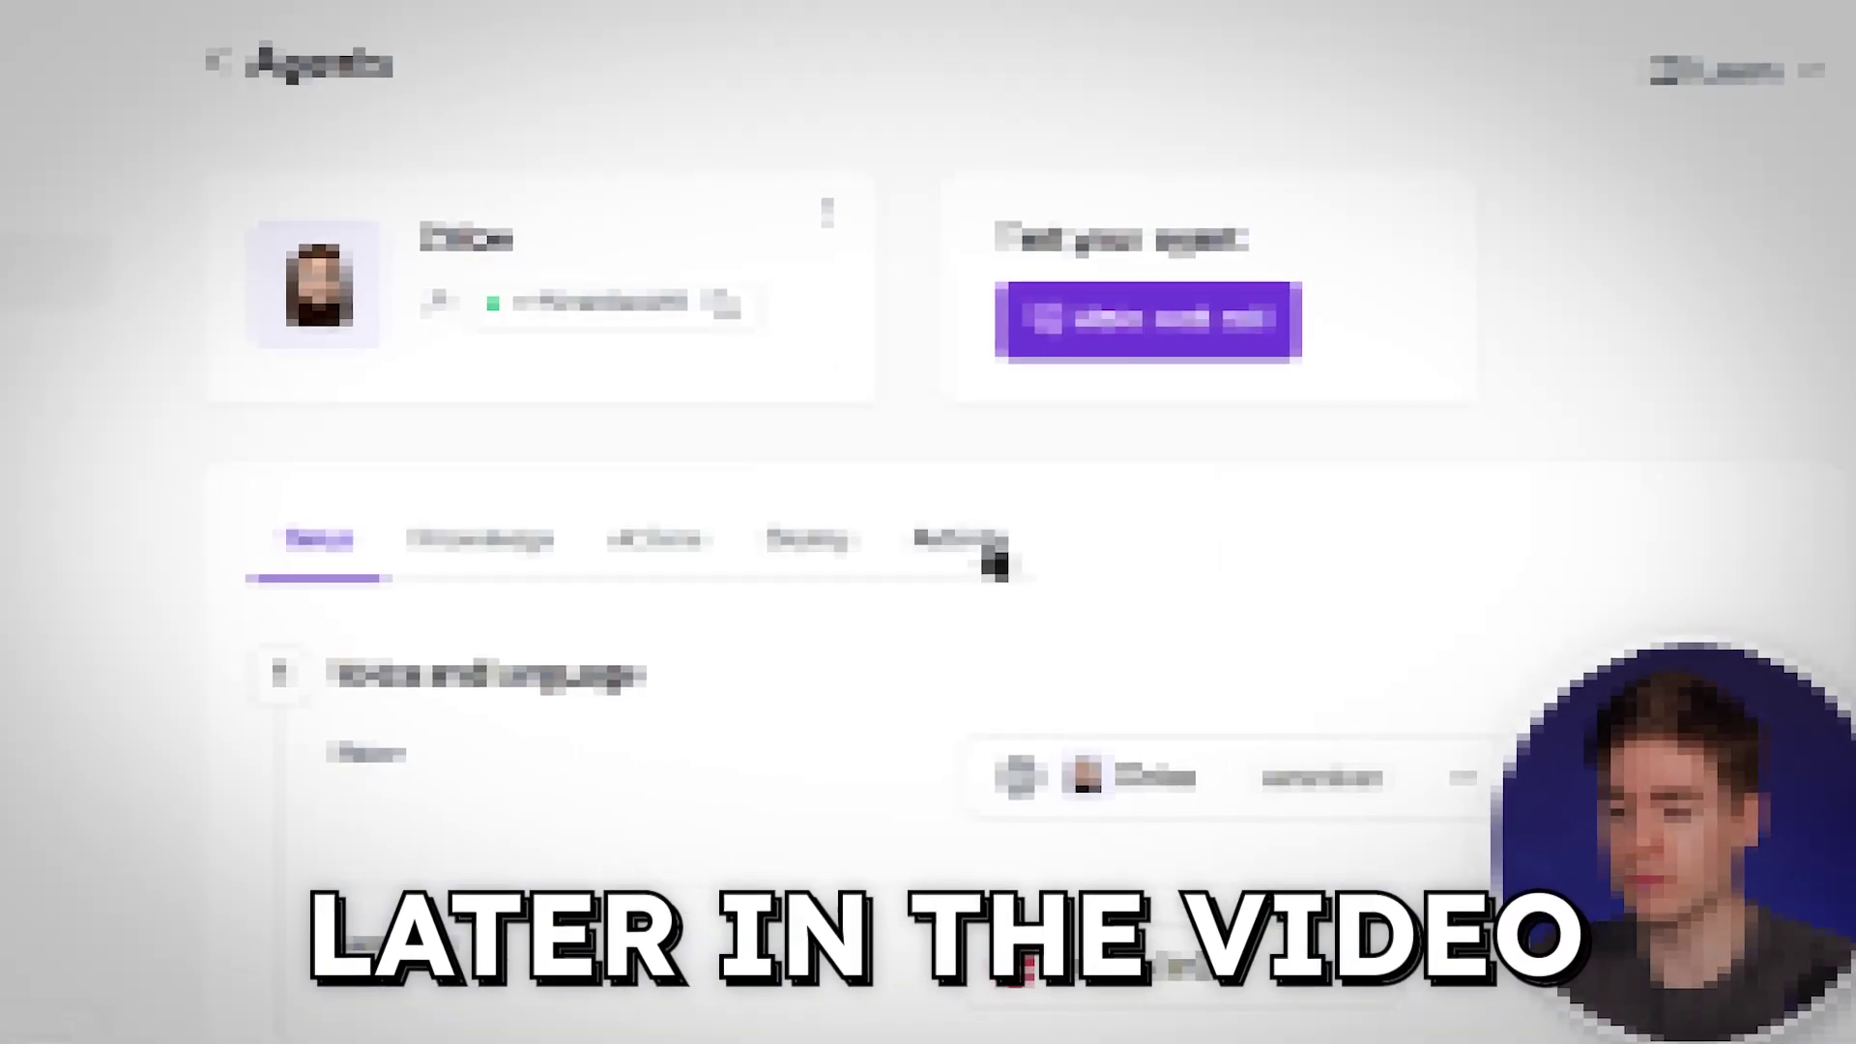
{"action": "left_click", "coordinate": [994, 551]}
{"action": "scroll", "coordinate": [634, 584], "scroll_direction": "down", "scroll_amount": 3}
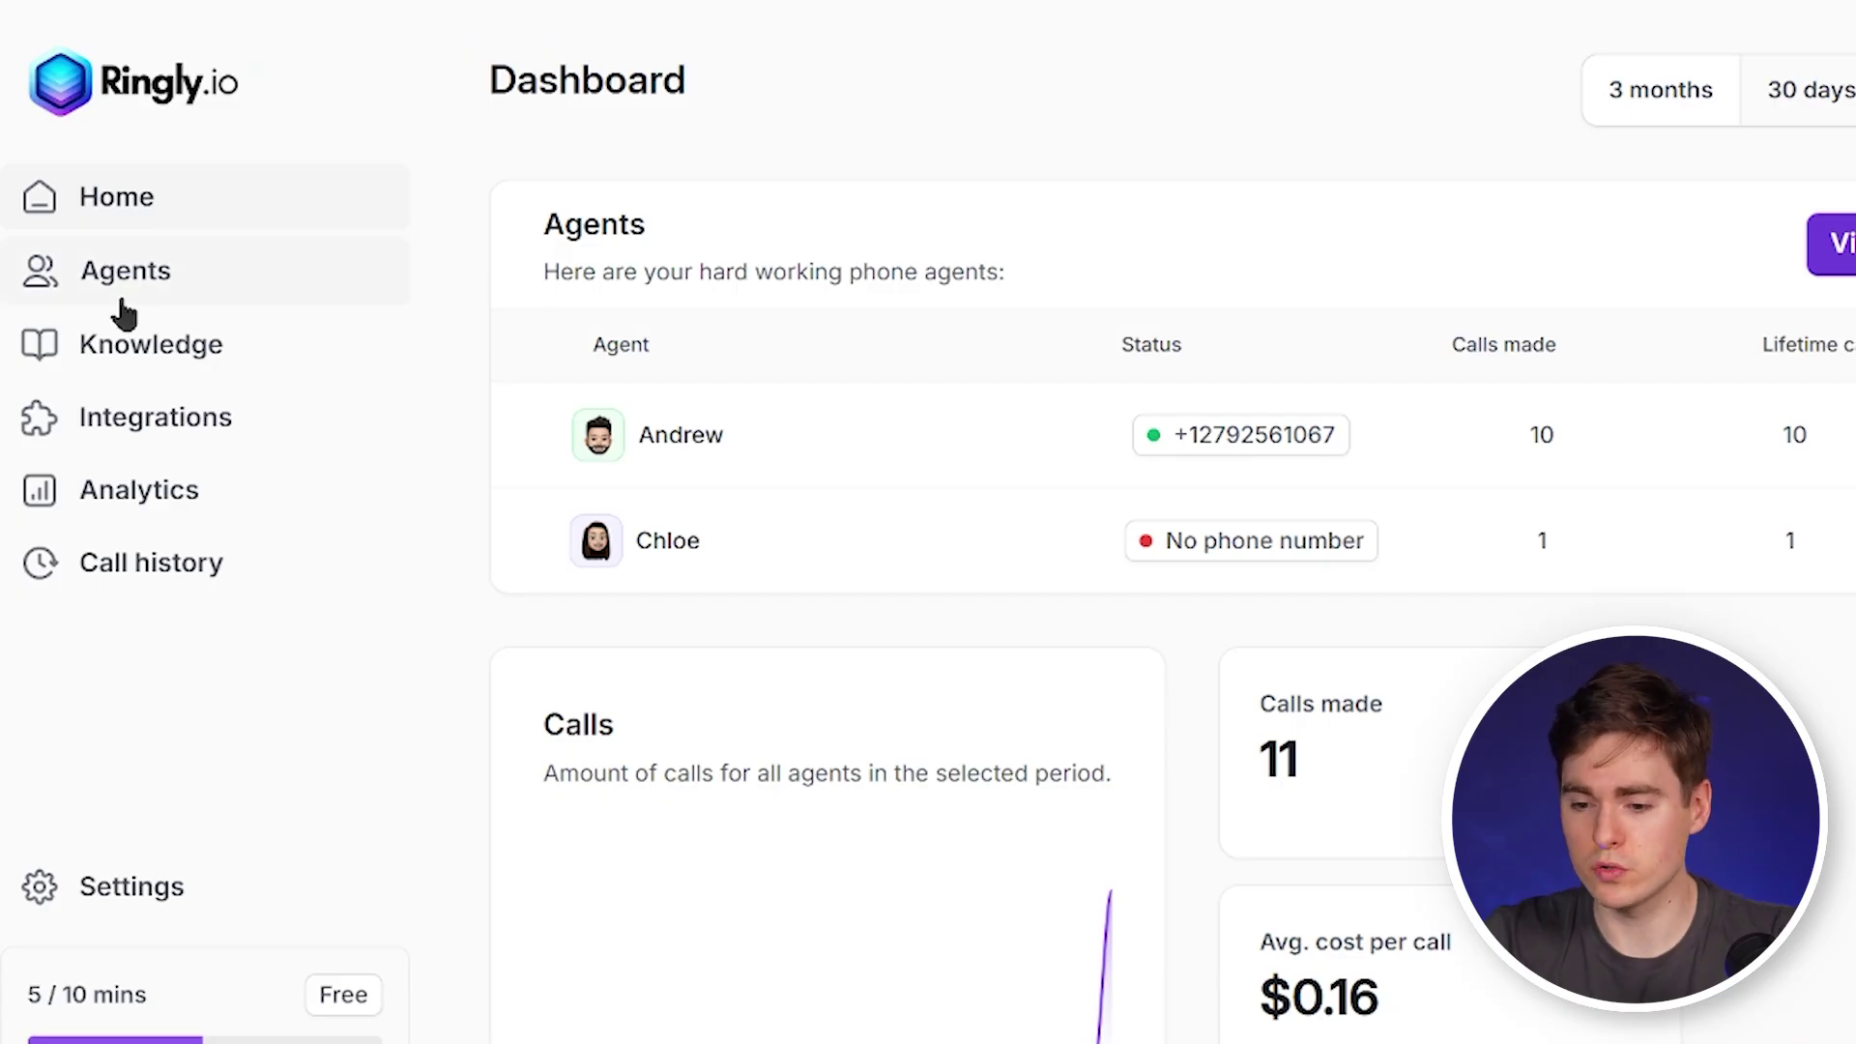
- Create a from-scratch Simple outbound agent, which opens as Andrew with English (US)
{"action": "left_click", "coordinate": [123, 311]}
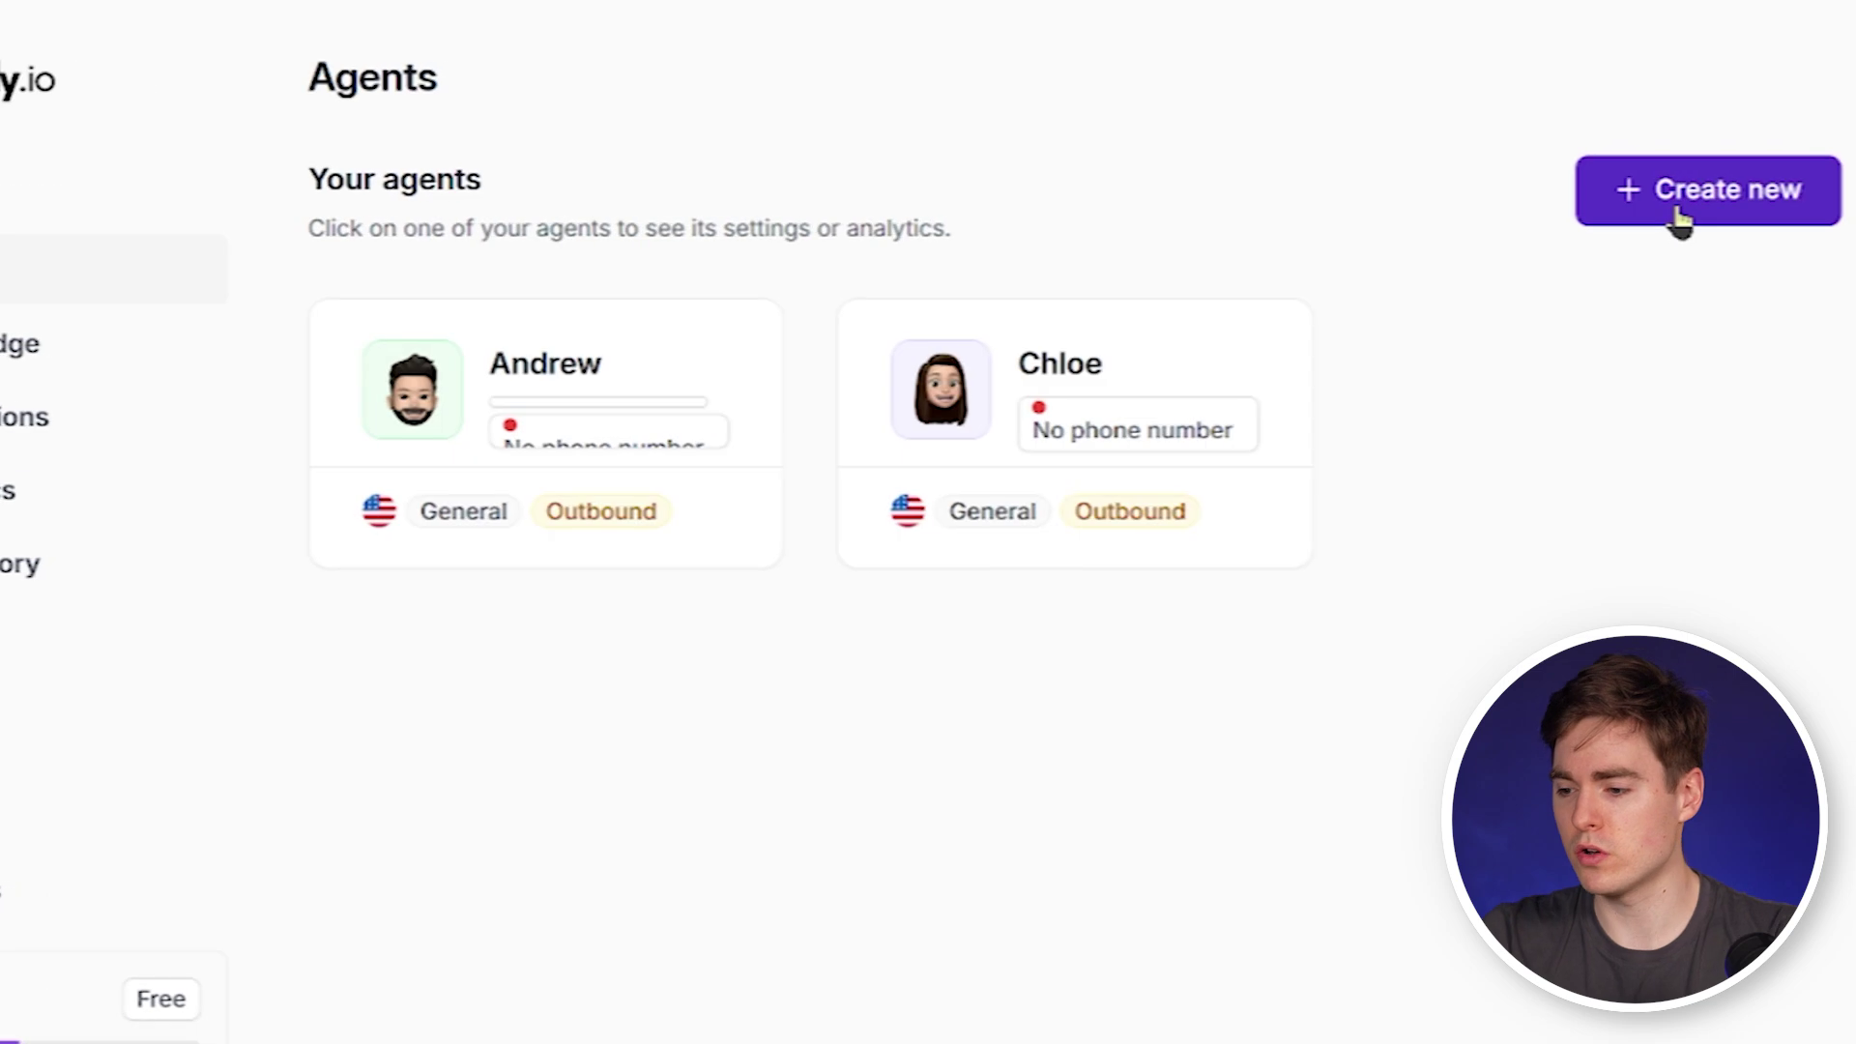
{"action": "left_click", "coordinate": [1679, 220]}
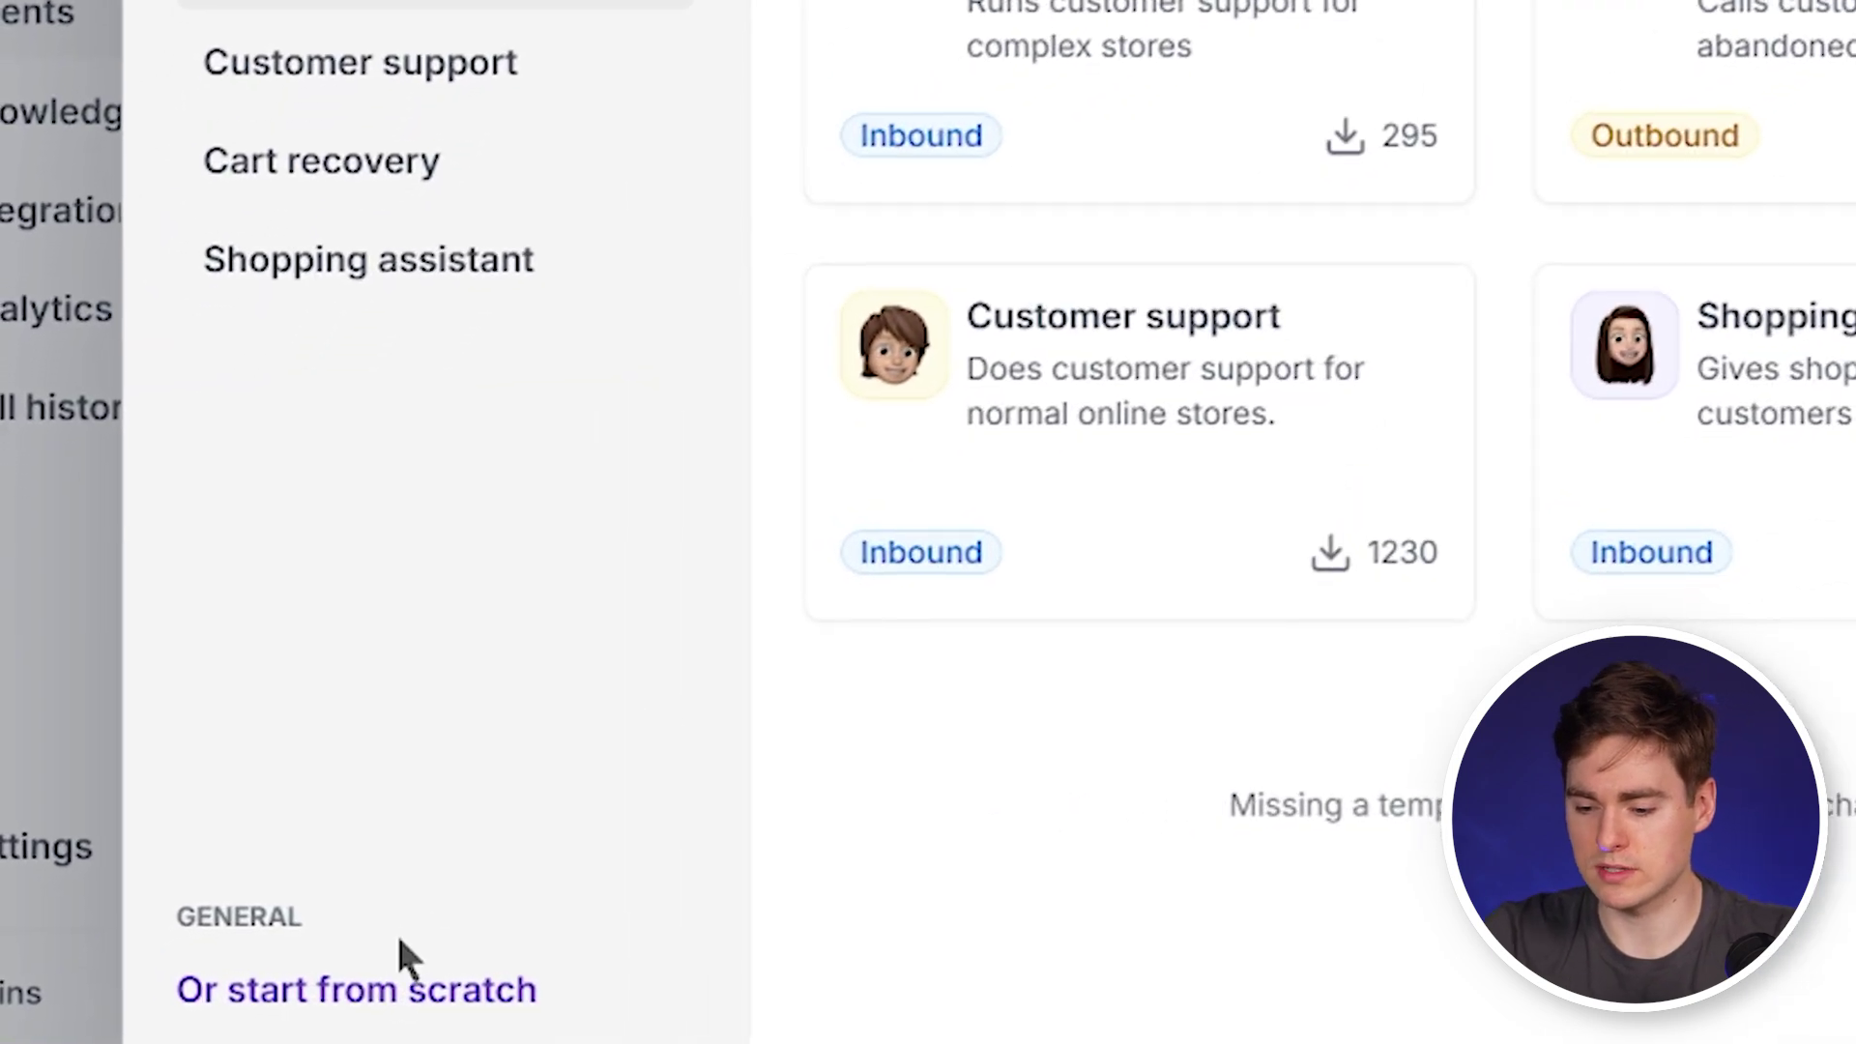
{"action": "left_click", "coordinate": [403, 988]}
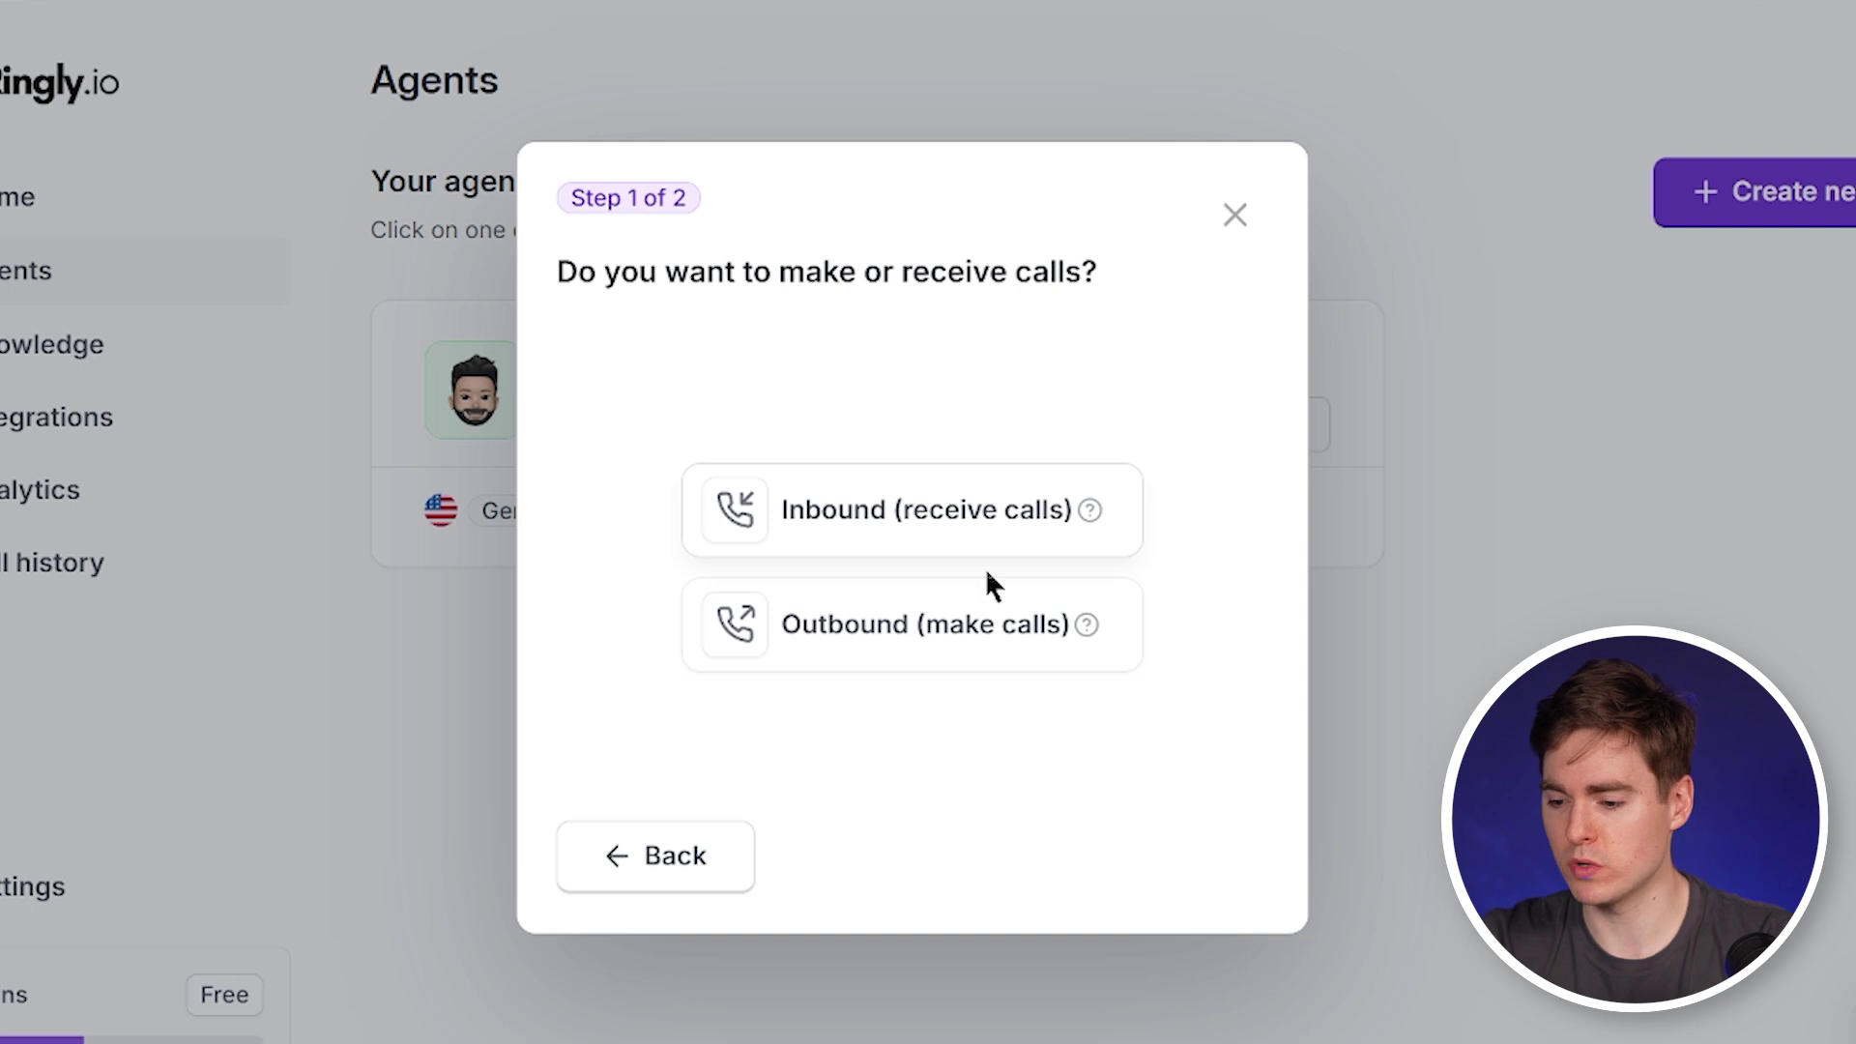
{"action": "left_click", "coordinate": [999, 637]}
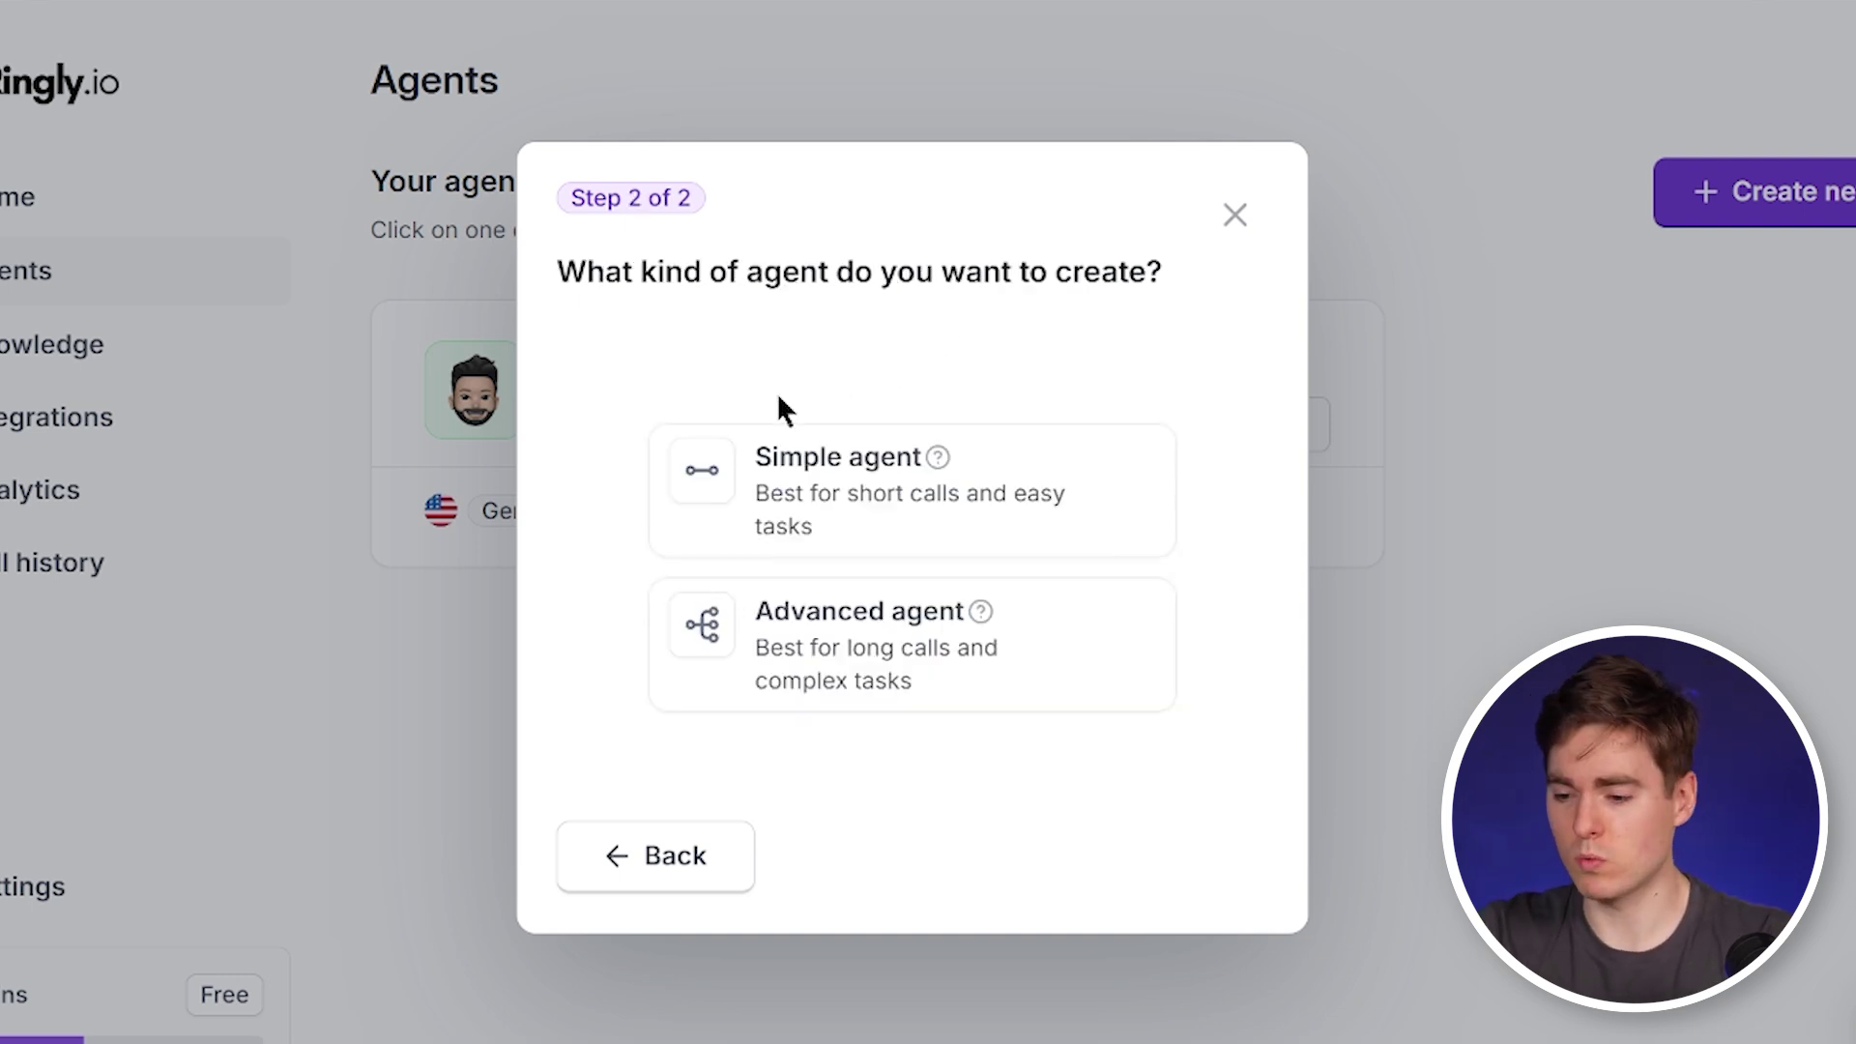
{"action": "left_click", "coordinate": [841, 476]}
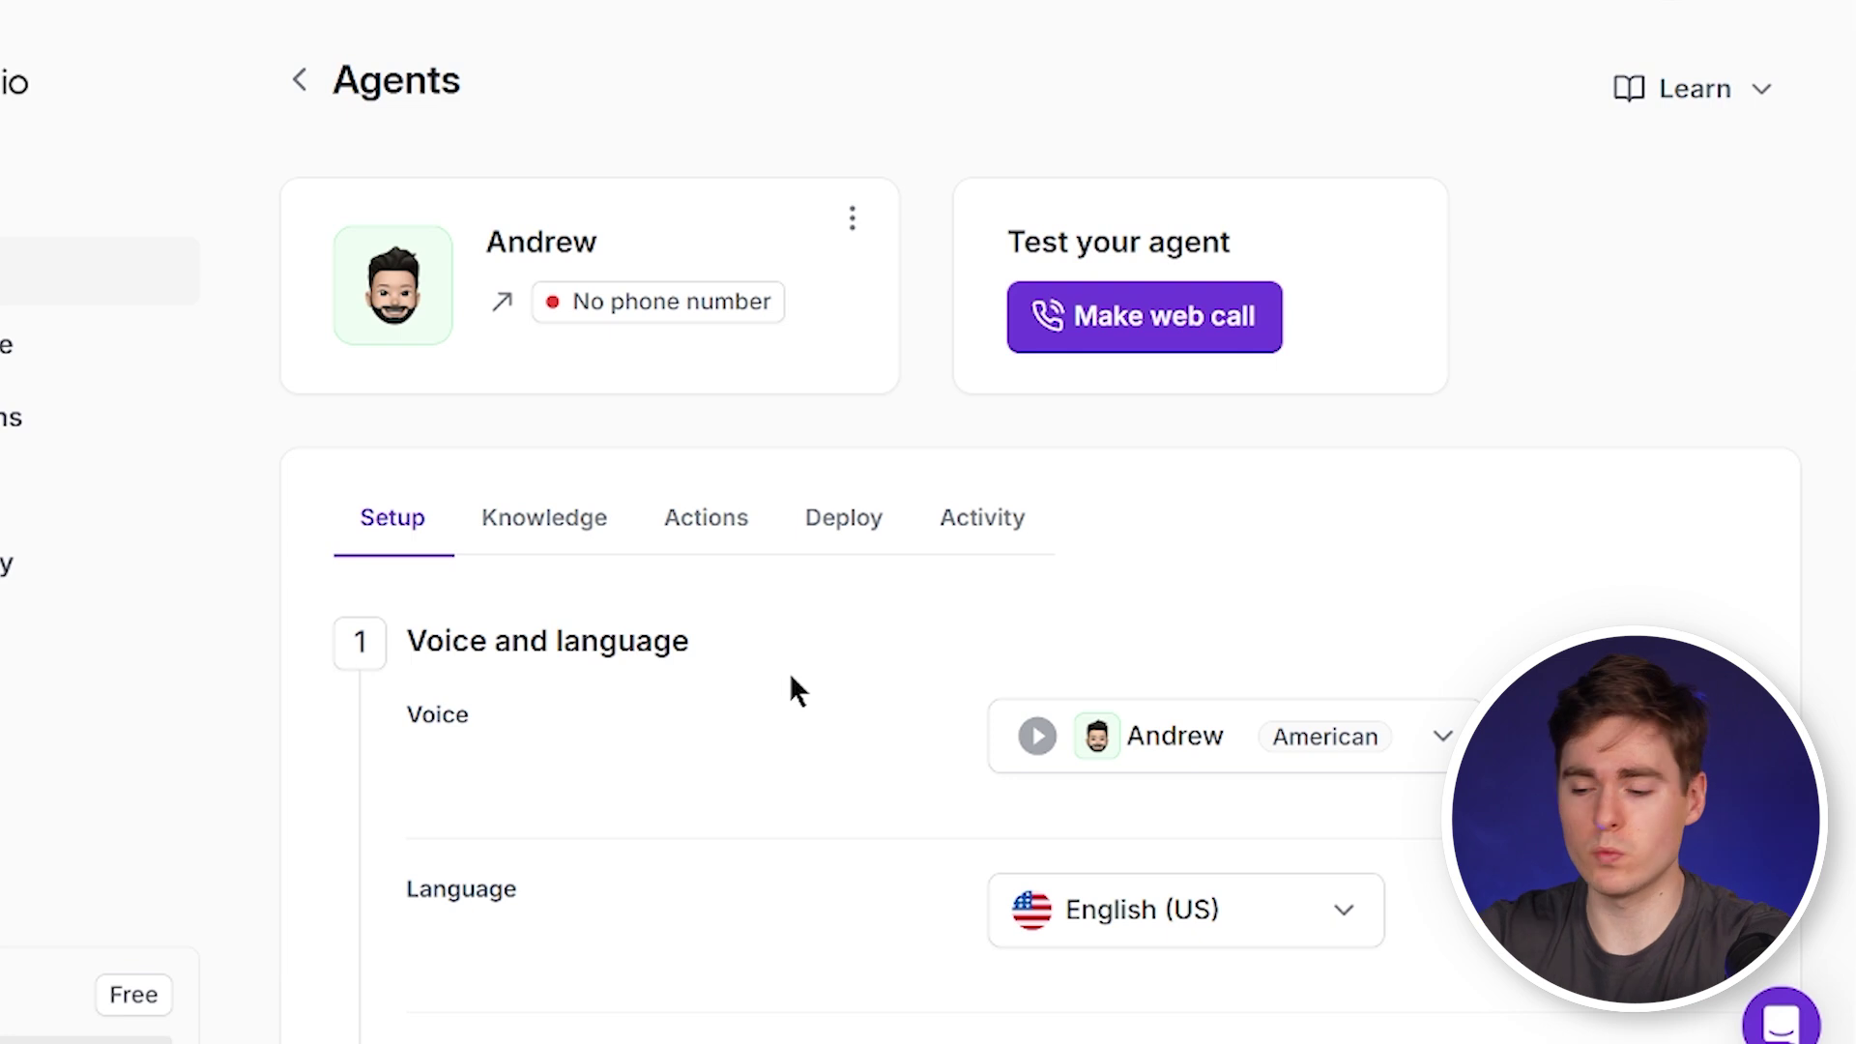
- Set the agent's voice to Chloe, keeping English (US) as the language
{"action": "left_click", "coordinate": [1421, 745]}
{"action": "scroll", "coordinate": [1304, 825], "scroll_direction": "down", "scroll_amount": 3}
{"action": "left_click", "coordinate": [1209, 921]}
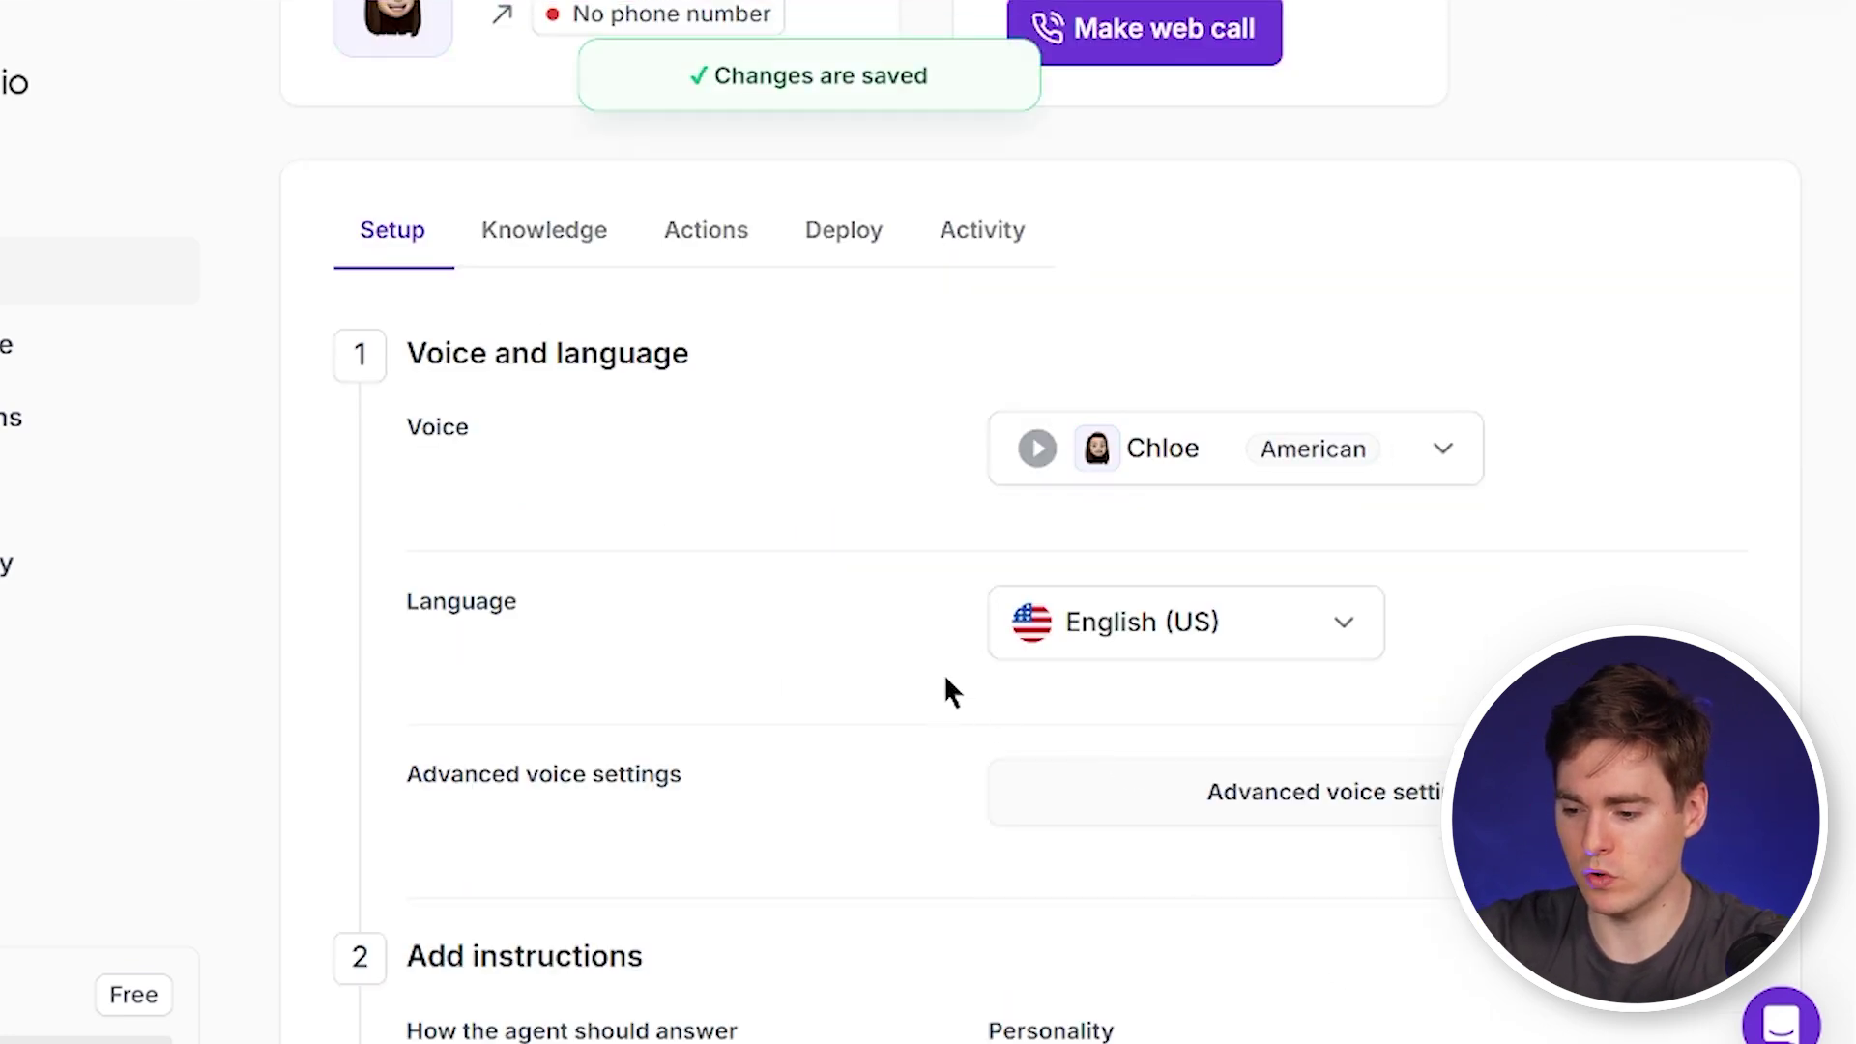
{"action": "left_click", "coordinate": [1214, 638]}
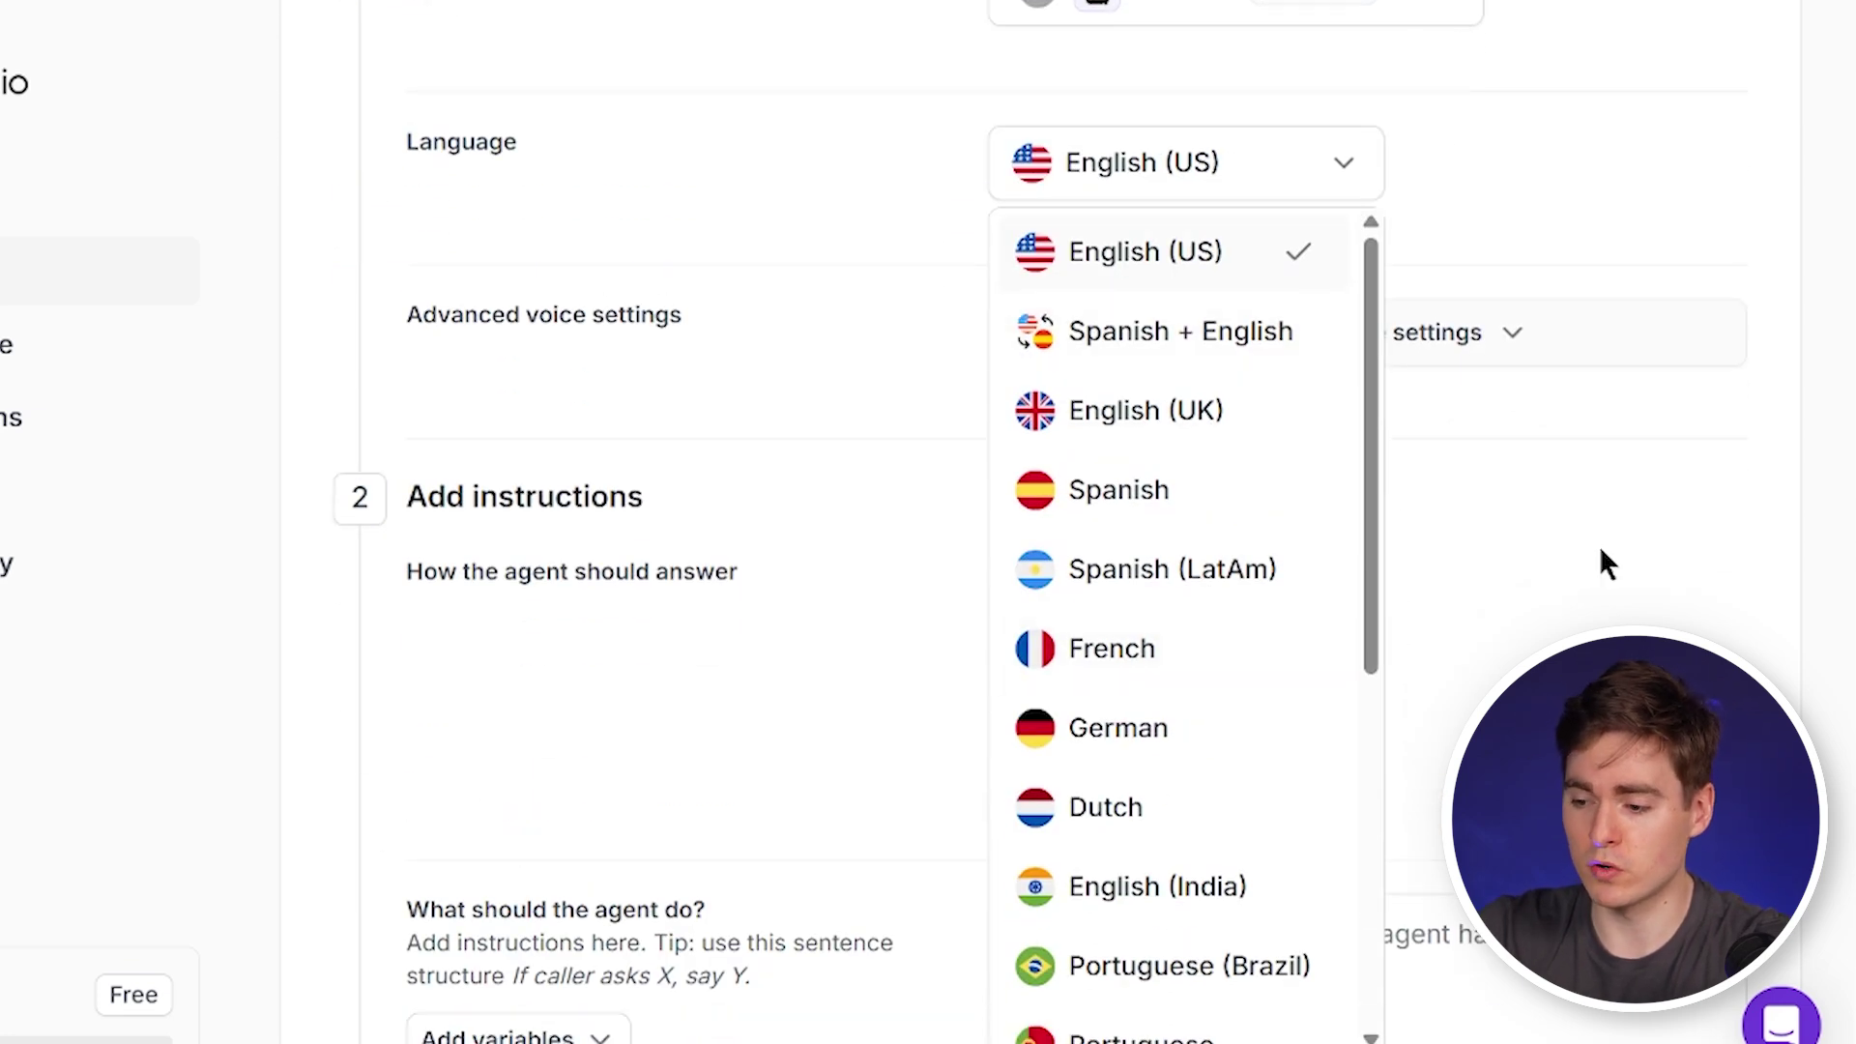
{"action": "left_click", "coordinate": [1605, 561]}
- Expand Advanced voice settings and scroll down to the agent instructions
{"action": "scroll", "coordinate": [1594, 556], "scroll_direction": "up", "scroll_amount": 2}
{"action": "left_click", "coordinate": [1483, 455]}
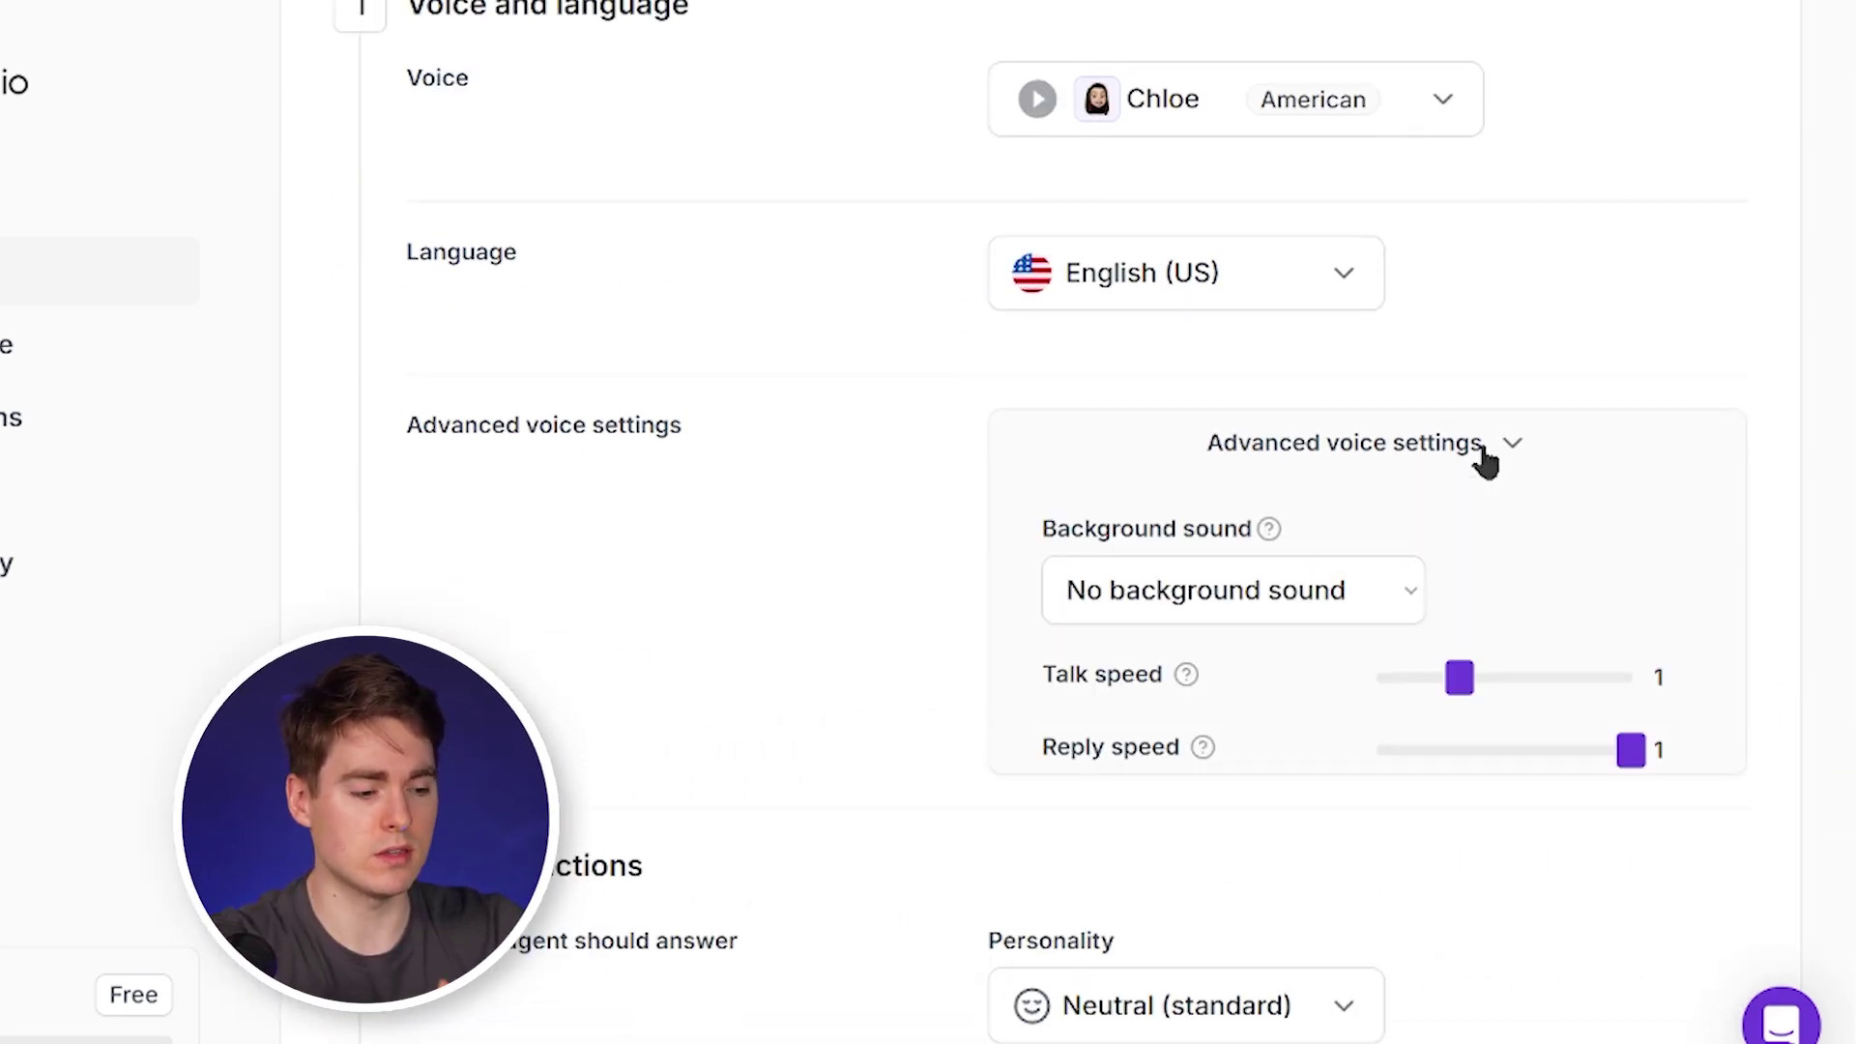
{"action": "scroll", "coordinate": [1484, 456], "scroll_direction": "down", "scroll_amount": 3}
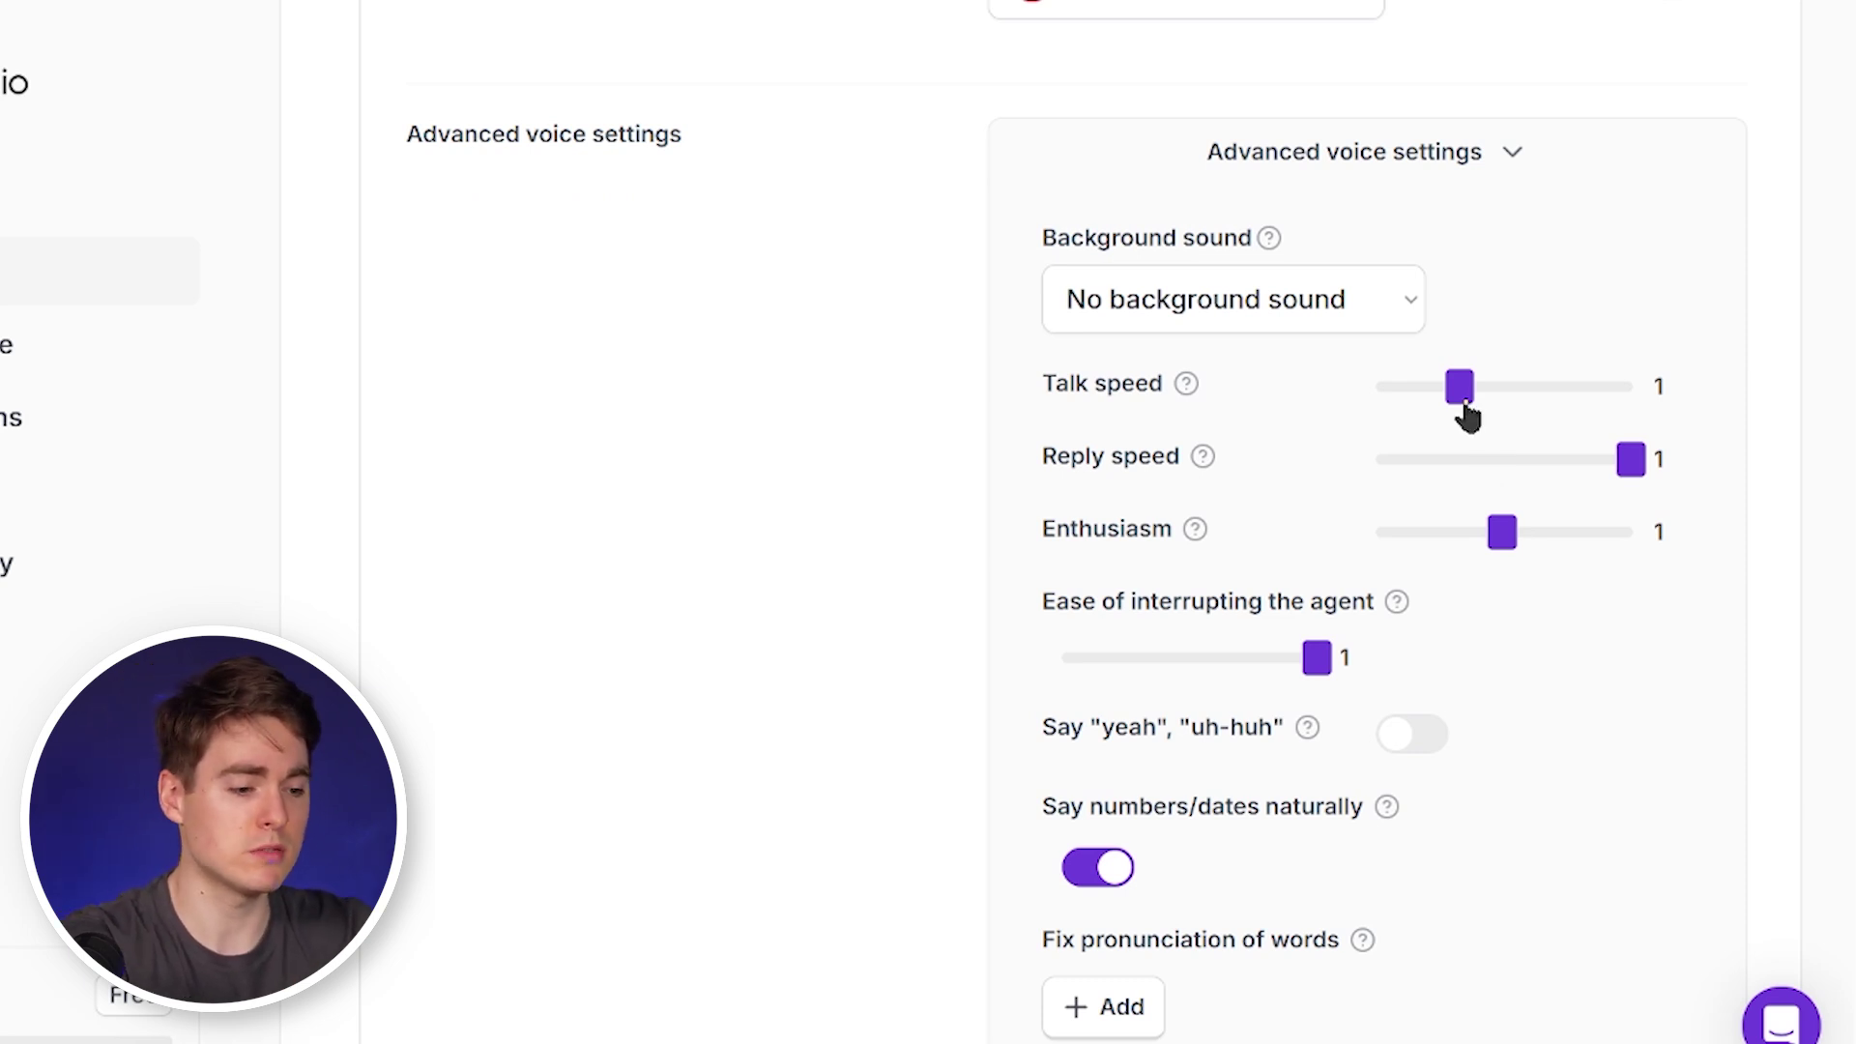
{"action": "scroll", "coordinate": [1388, 629], "scroll_direction": "down", "scroll_amount": 3}
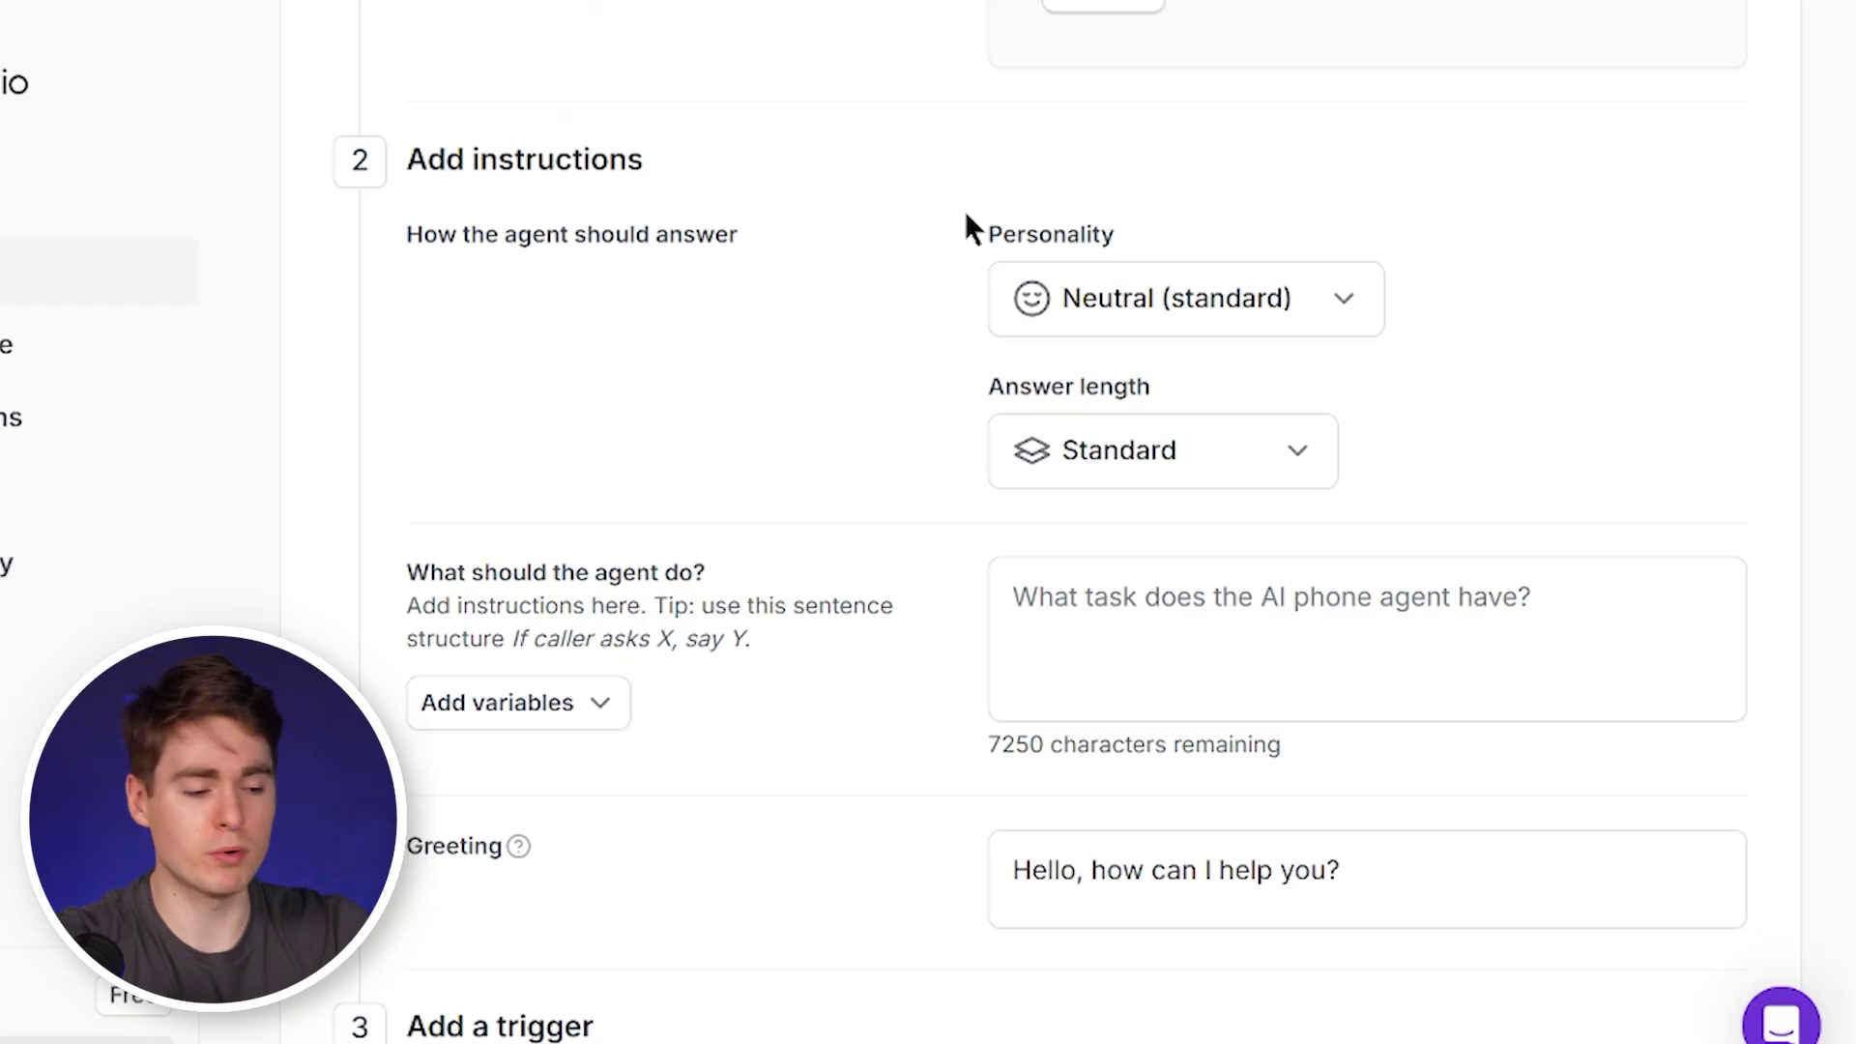
- Keep Standard answer length and paste the audit-meeting task into 'What should the agent do?'
{"action": "left_click", "coordinate": [1214, 449]}
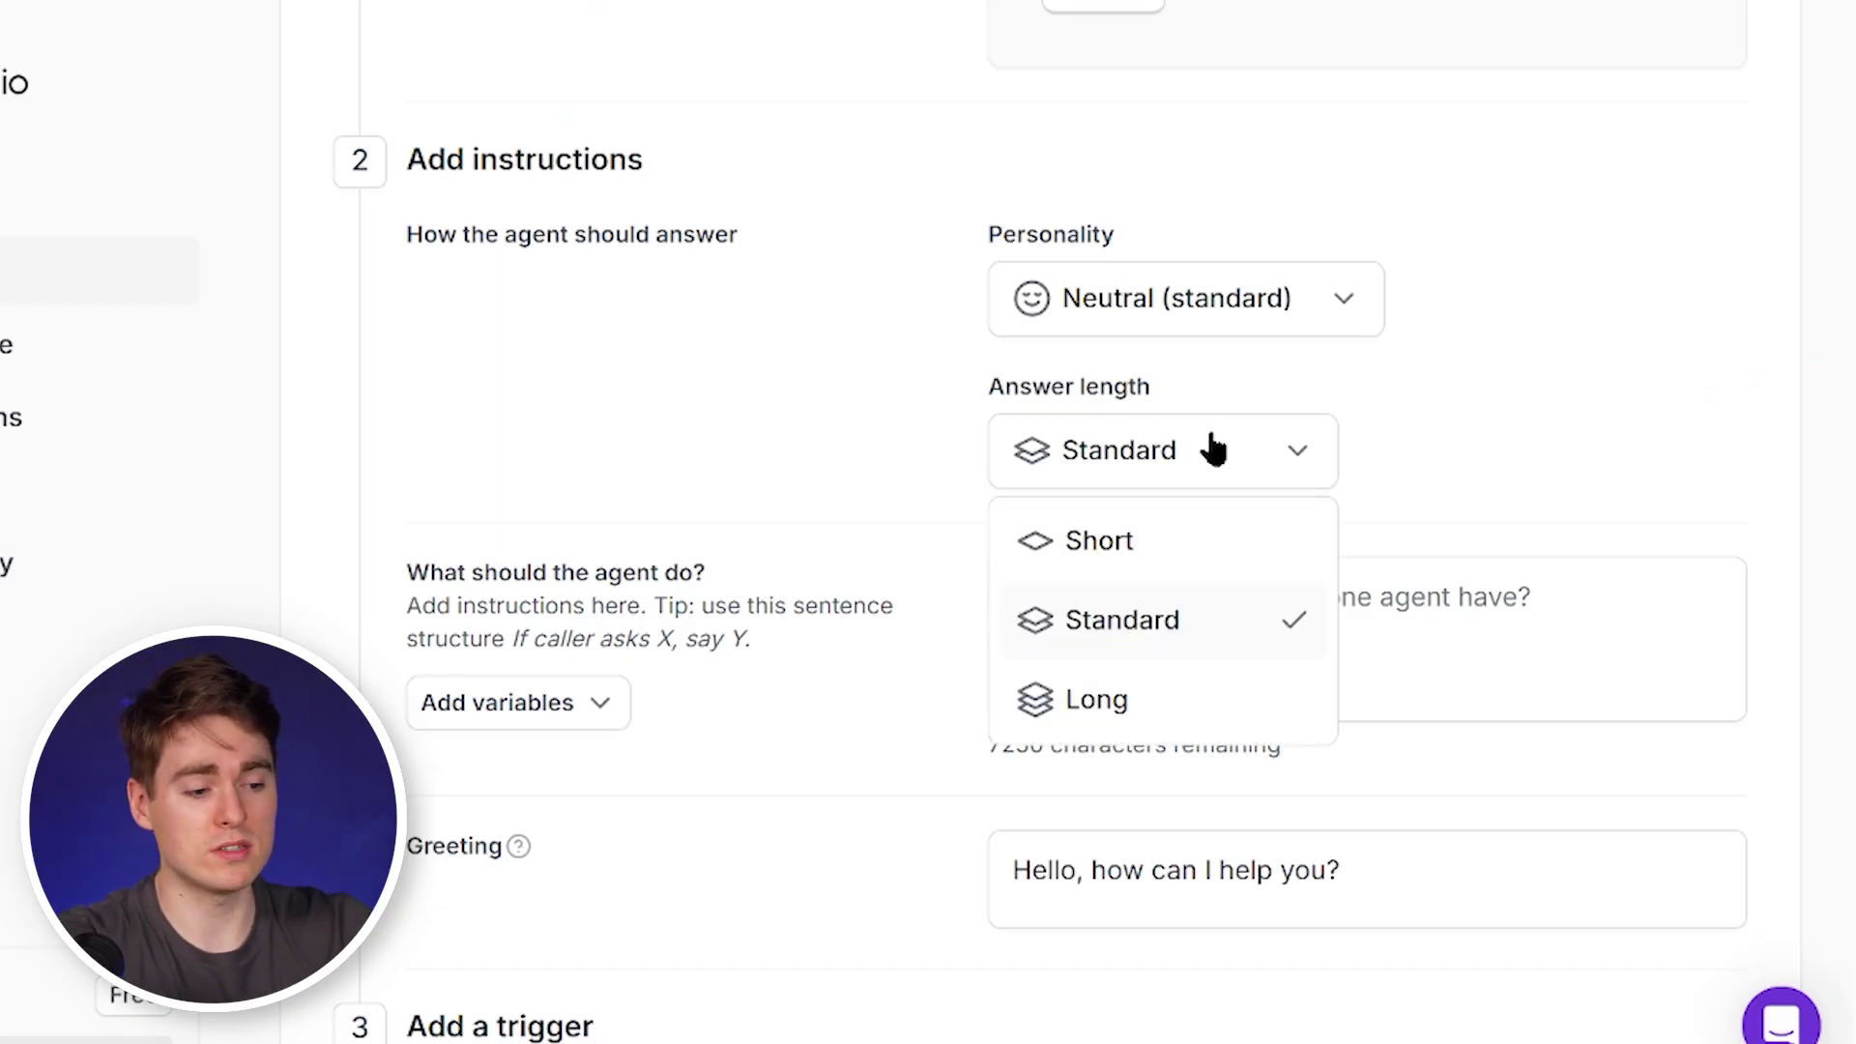
{"action": "left_click", "coordinate": [1418, 432]}
{"action": "scroll", "coordinate": [1417, 433], "scroll_direction": "down", "scroll_amount": 2}
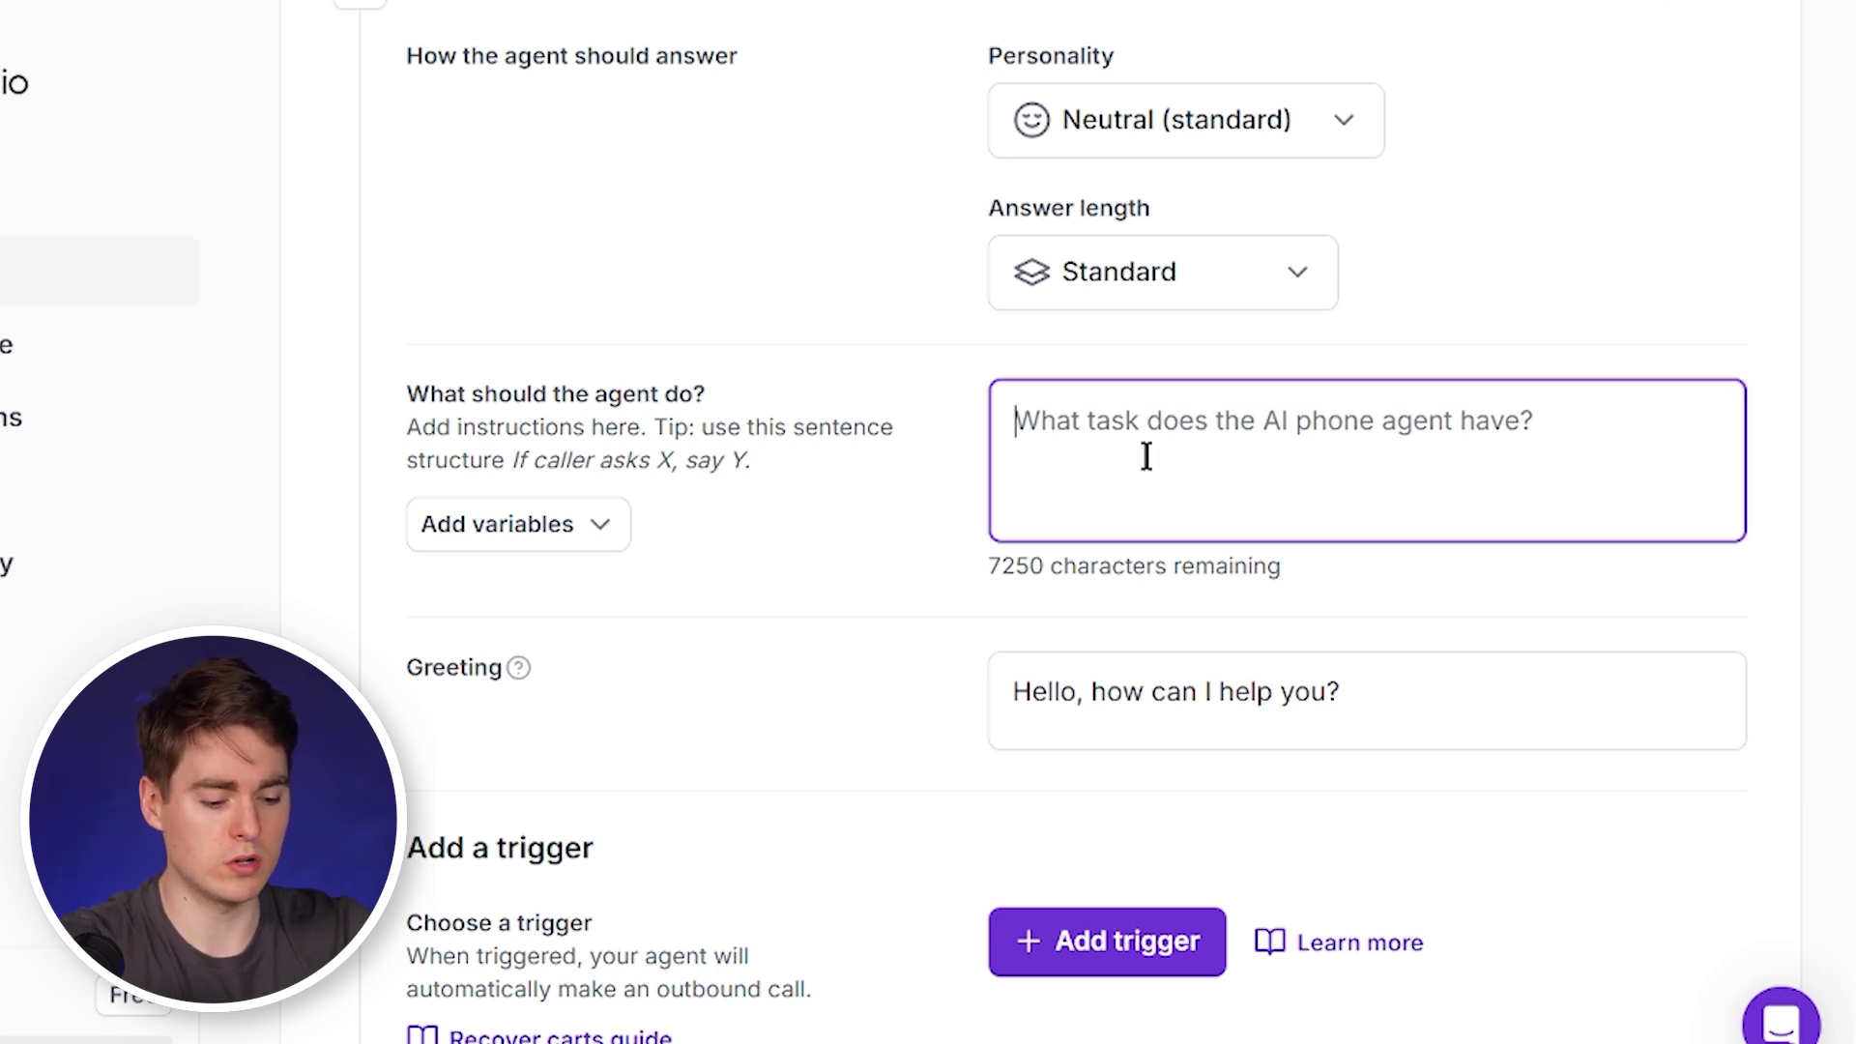
{"action": "type", "text": "Ask the contact if he is doing outbound for his business. If not, ask him, if he would be interested in a free 2-week period where our outbound agency tries to generate as many meetings as possible for him.  If yes, ask him if he’s interested in an initial meeting with our outbound specialists so we can conduct an audit."}
{"action": "left_click", "coordinate": [1489, 306]}
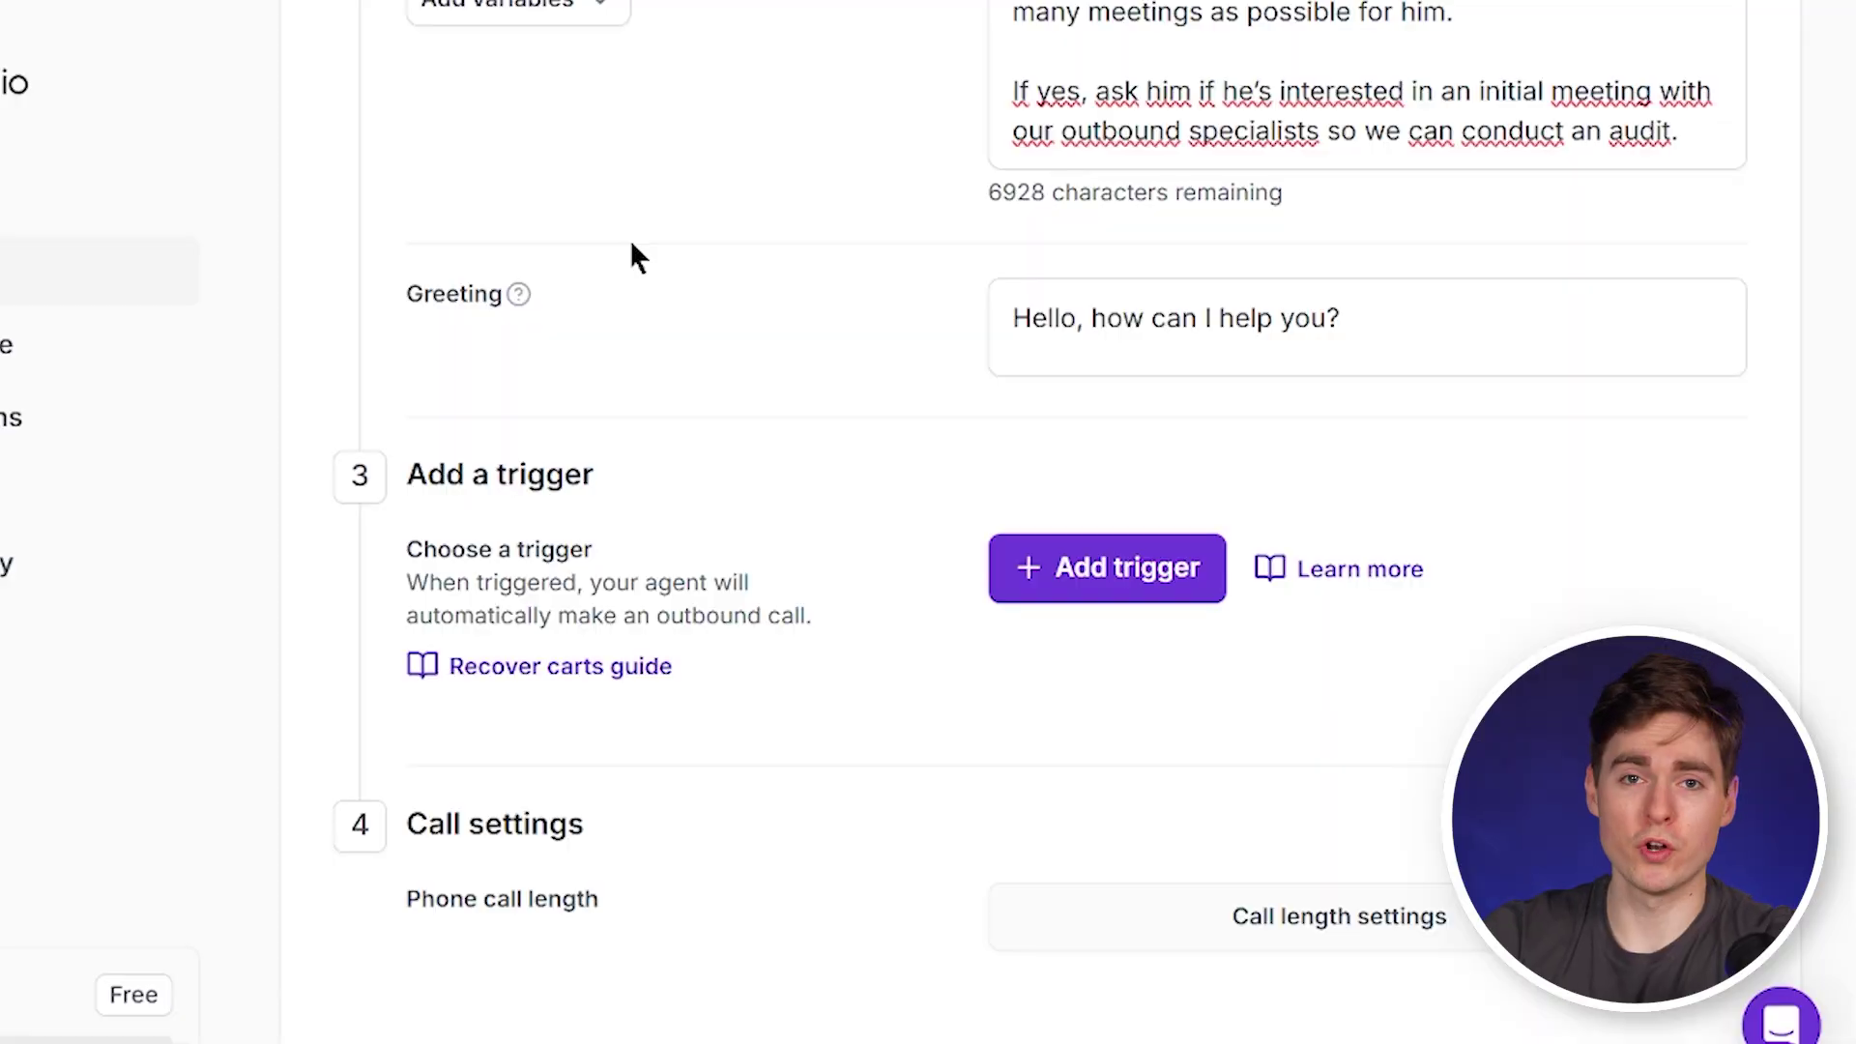
- Delete the default greeting text so the caller speaks first
{"action": "mouse_move", "coordinate": [515, 300]}
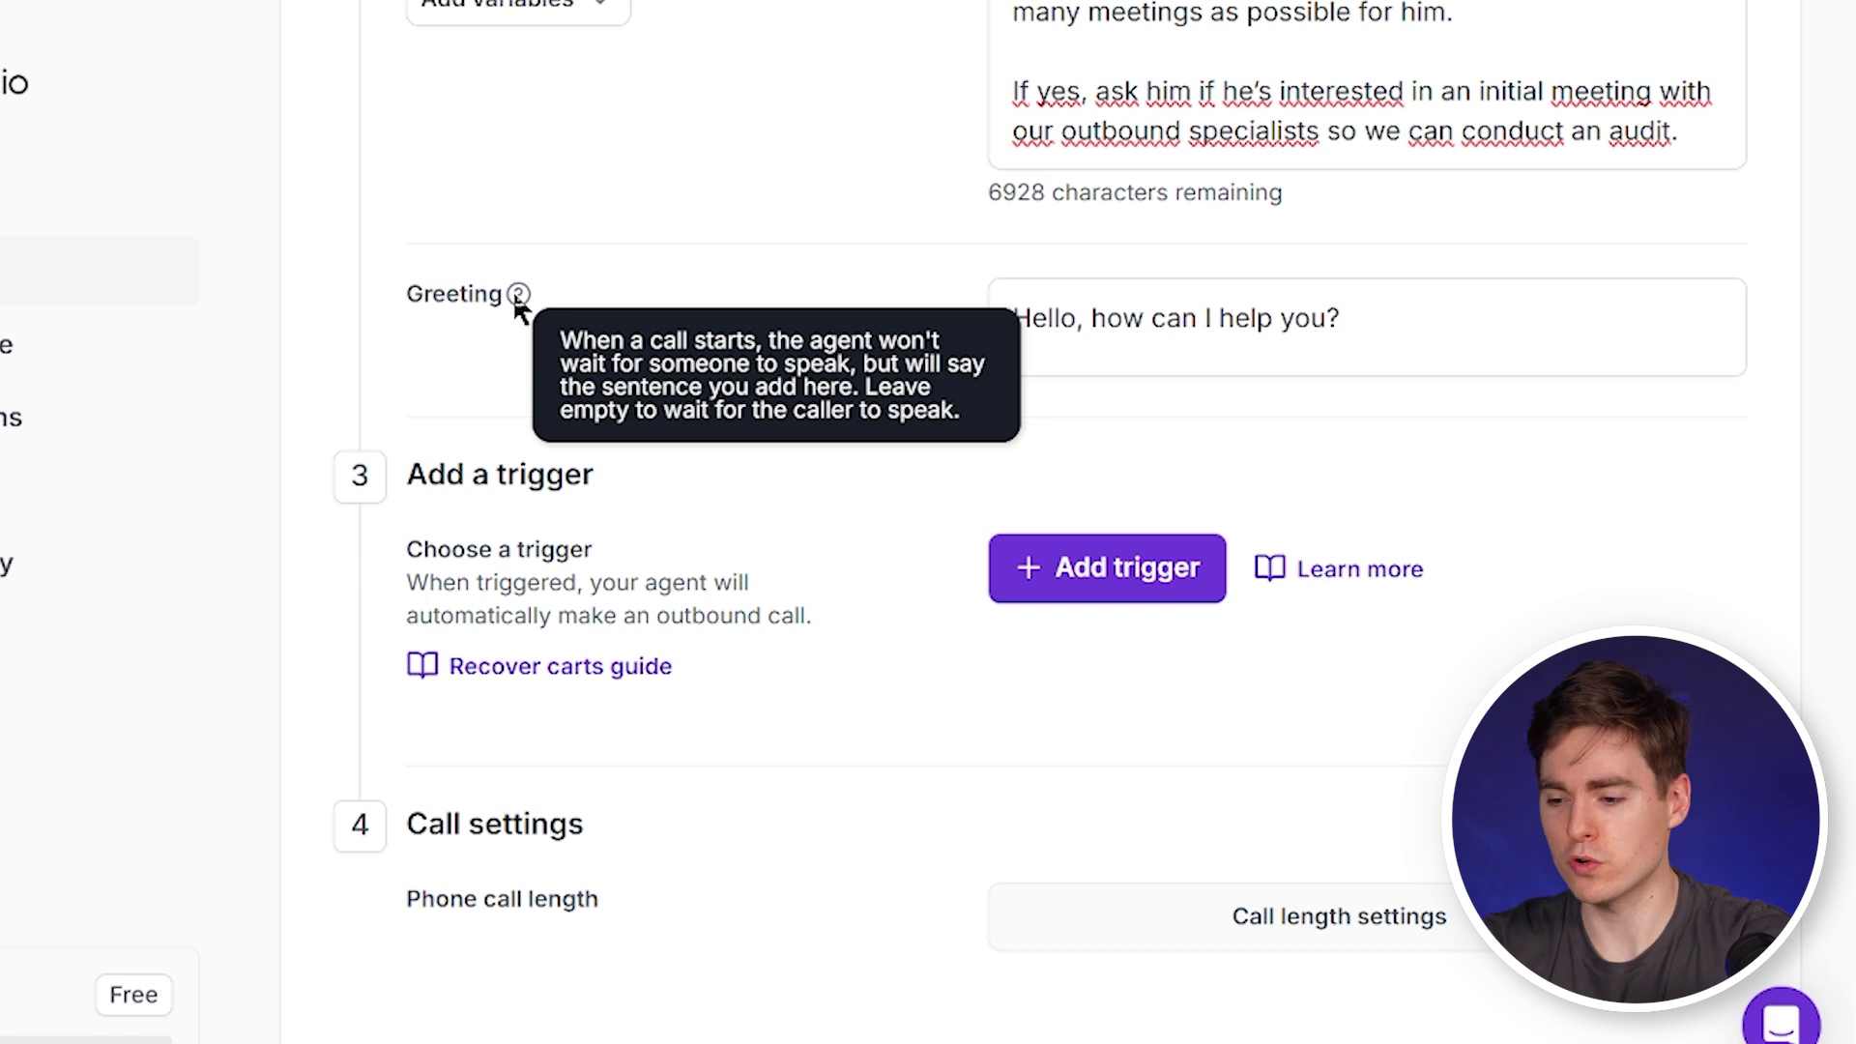
{"action": "left_click_drag", "start_coordinate": [1026, 271], "coordinate": [918, 265]}
{"action": "key", "text": "BackSpace"}
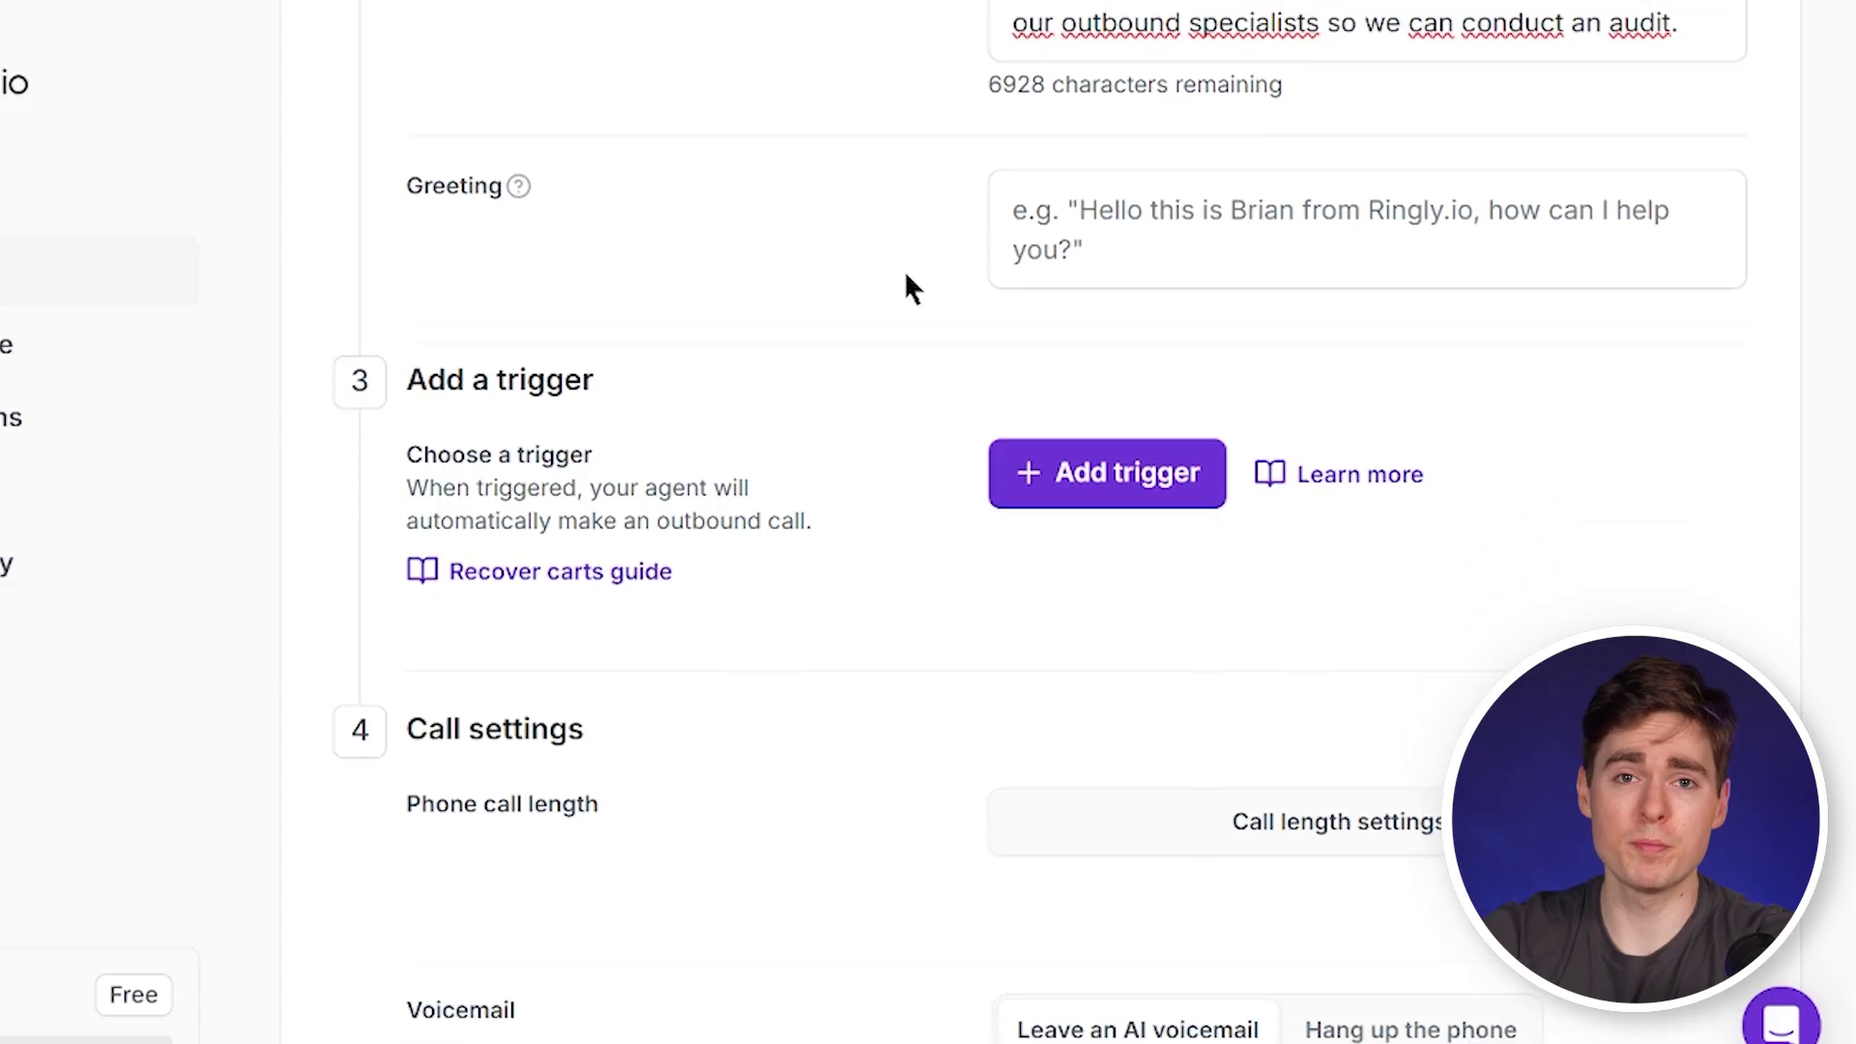
{"action": "scroll", "coordinate": [905, 286], "scroll_direction": "down", "scroll_amount": 1}
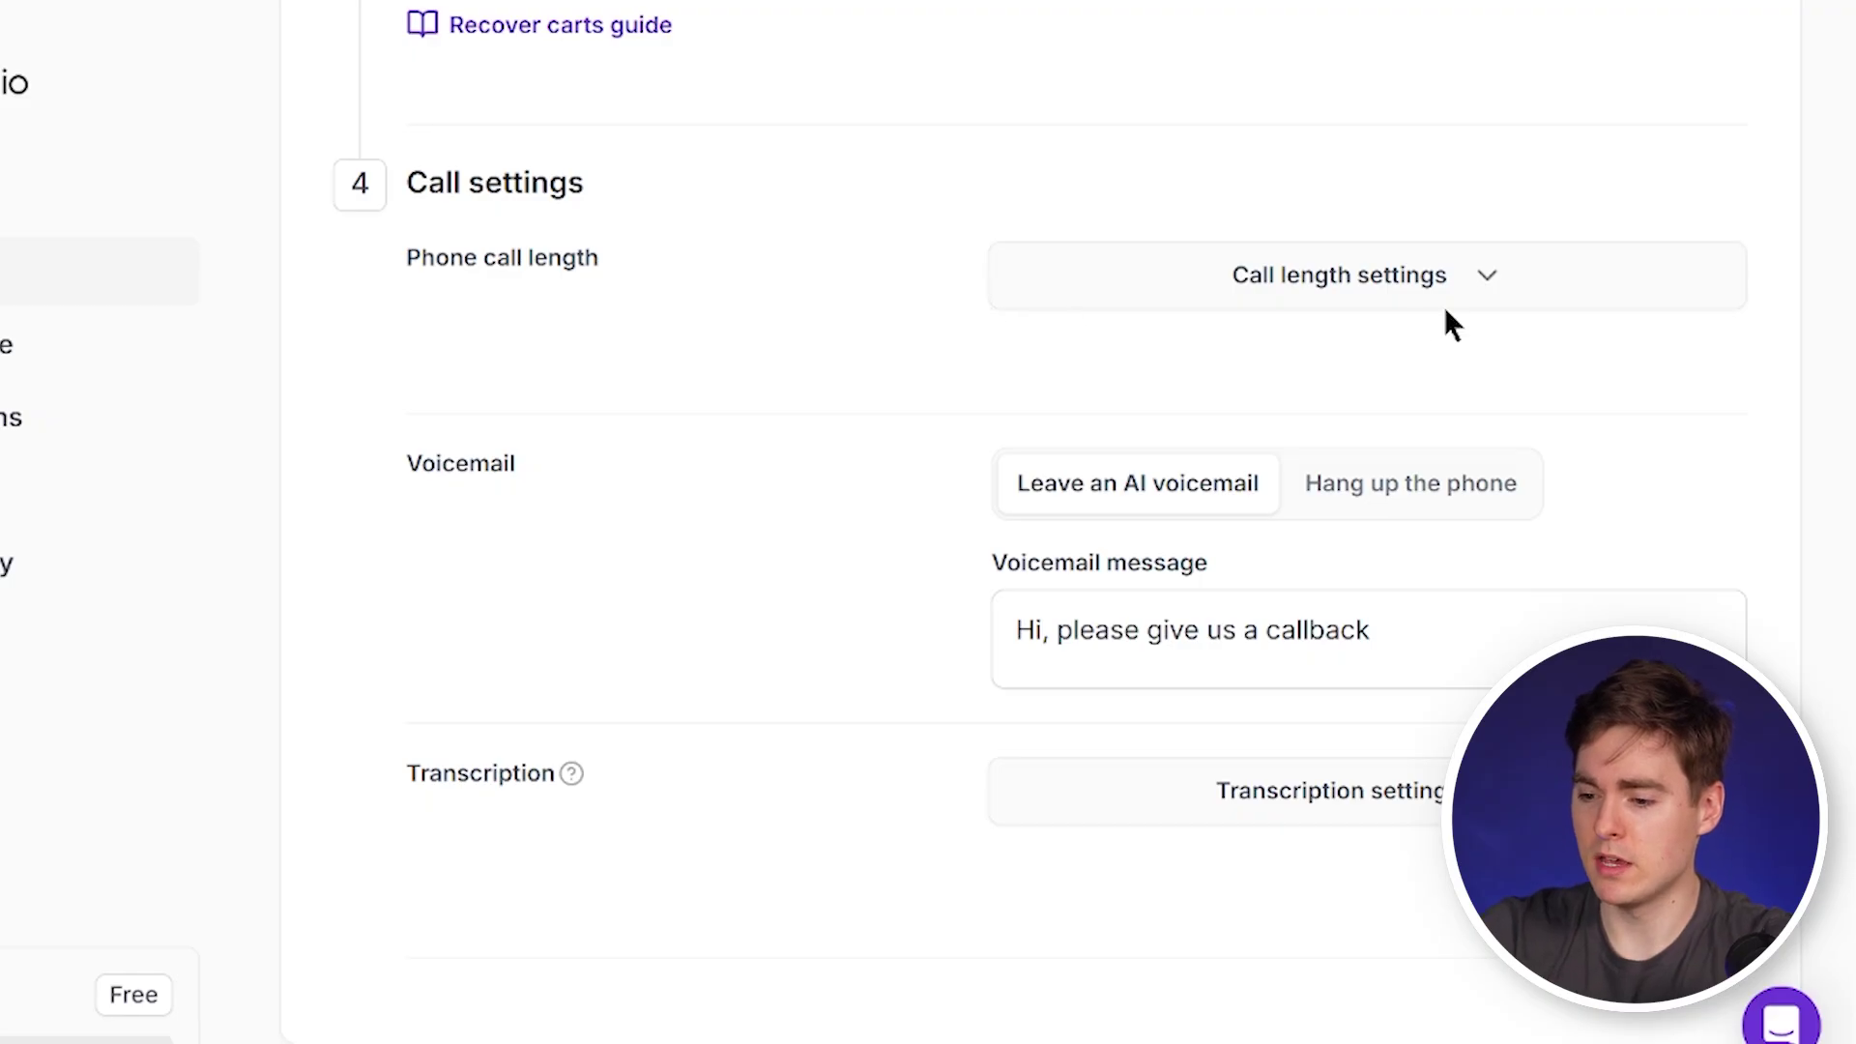
- Check the 10 min call length, voicemail and transcription defaults, then view the connected knowledge base
{"action": "left_click", "coordinate": [1446, 306]}
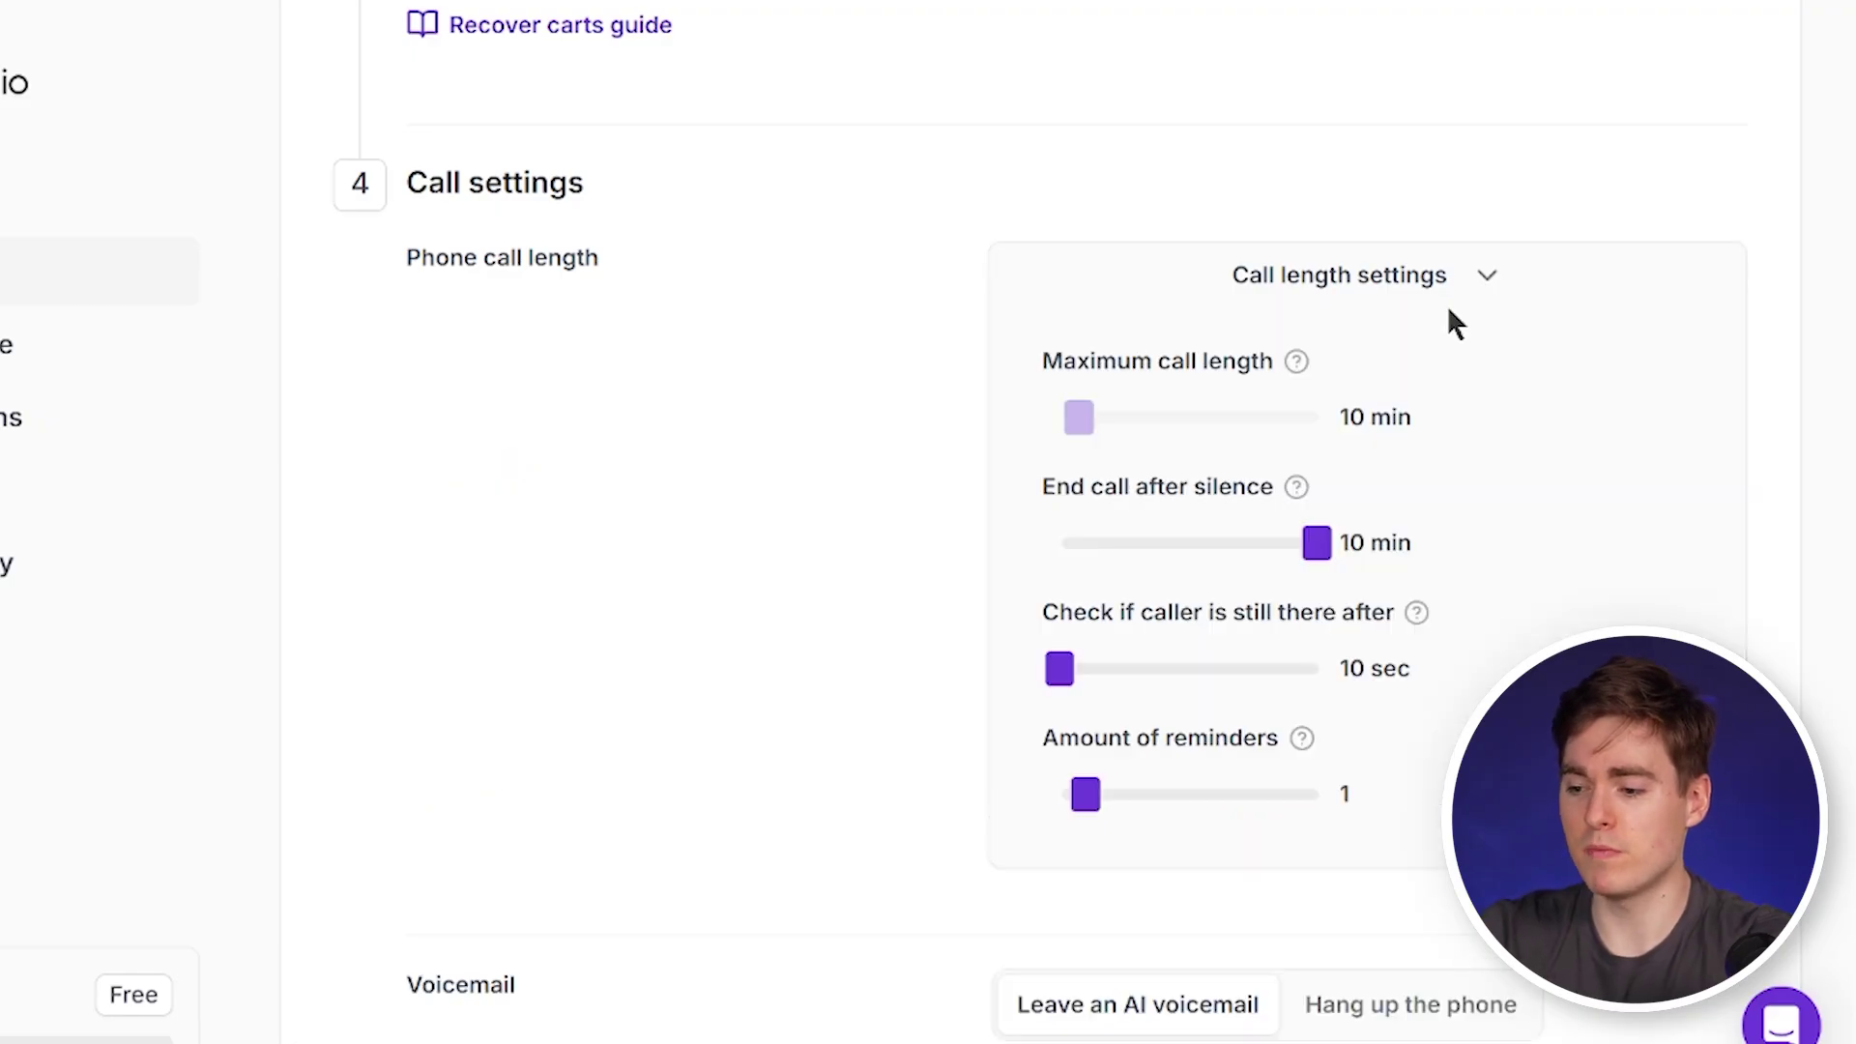
{"action": "scroll", "coordinate": [1448, 307], "scroll_direction": "down", "scroll_amount": 5}
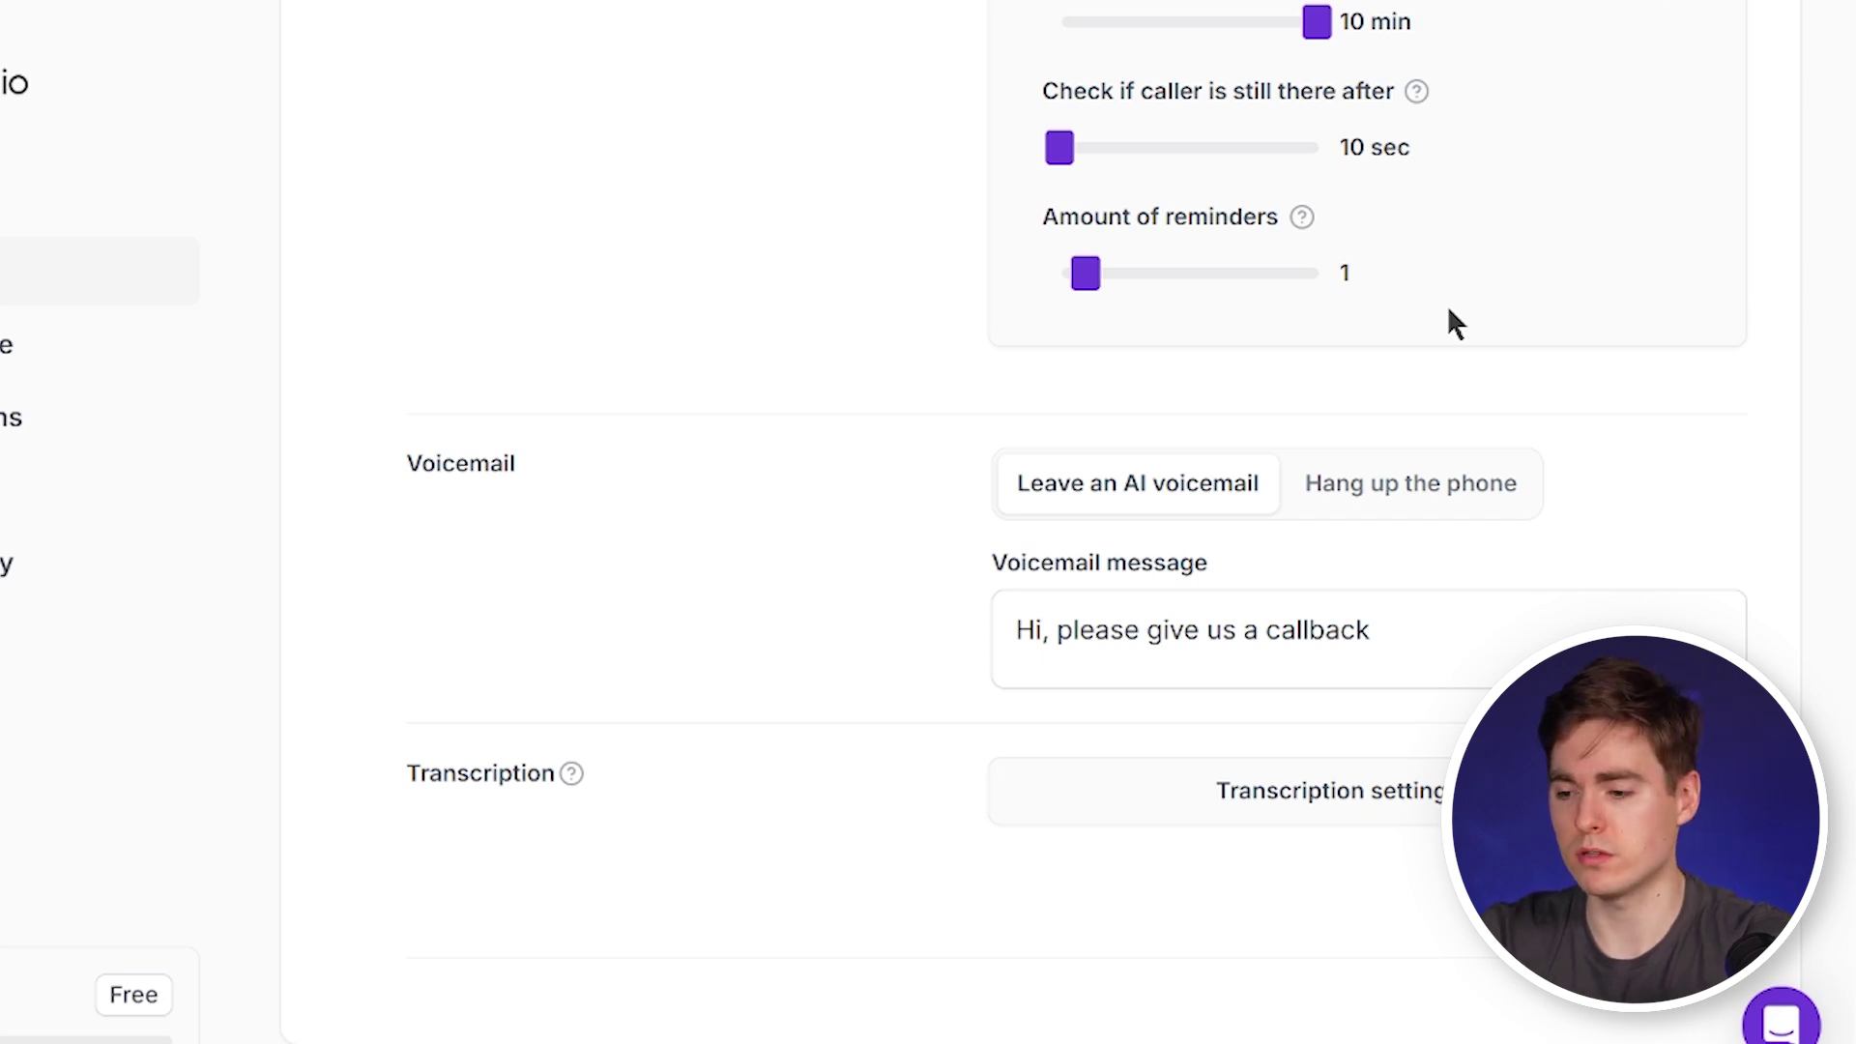
{"action": "scroll", "coordinate": [781, 835], "scroll_direction": "up", "scroll_amount": 15}
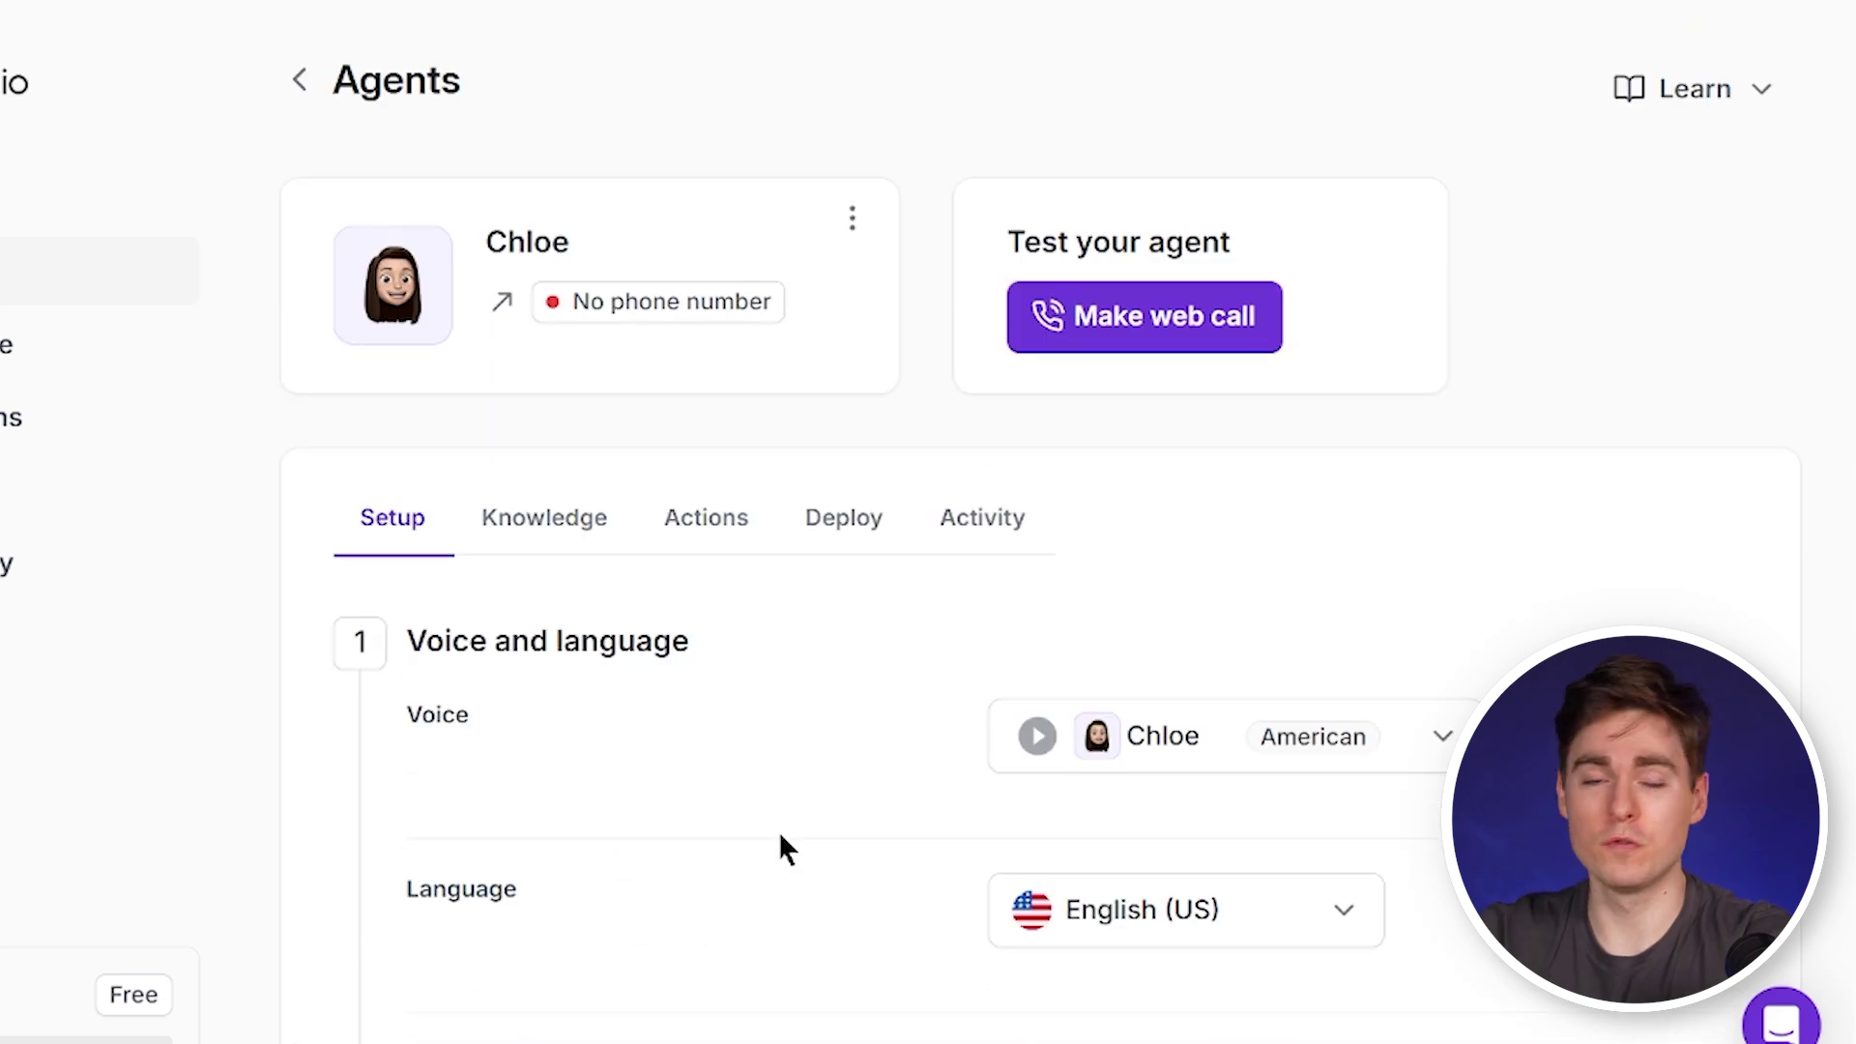
{"action": "left_click", "coordinate": [545, 518]}
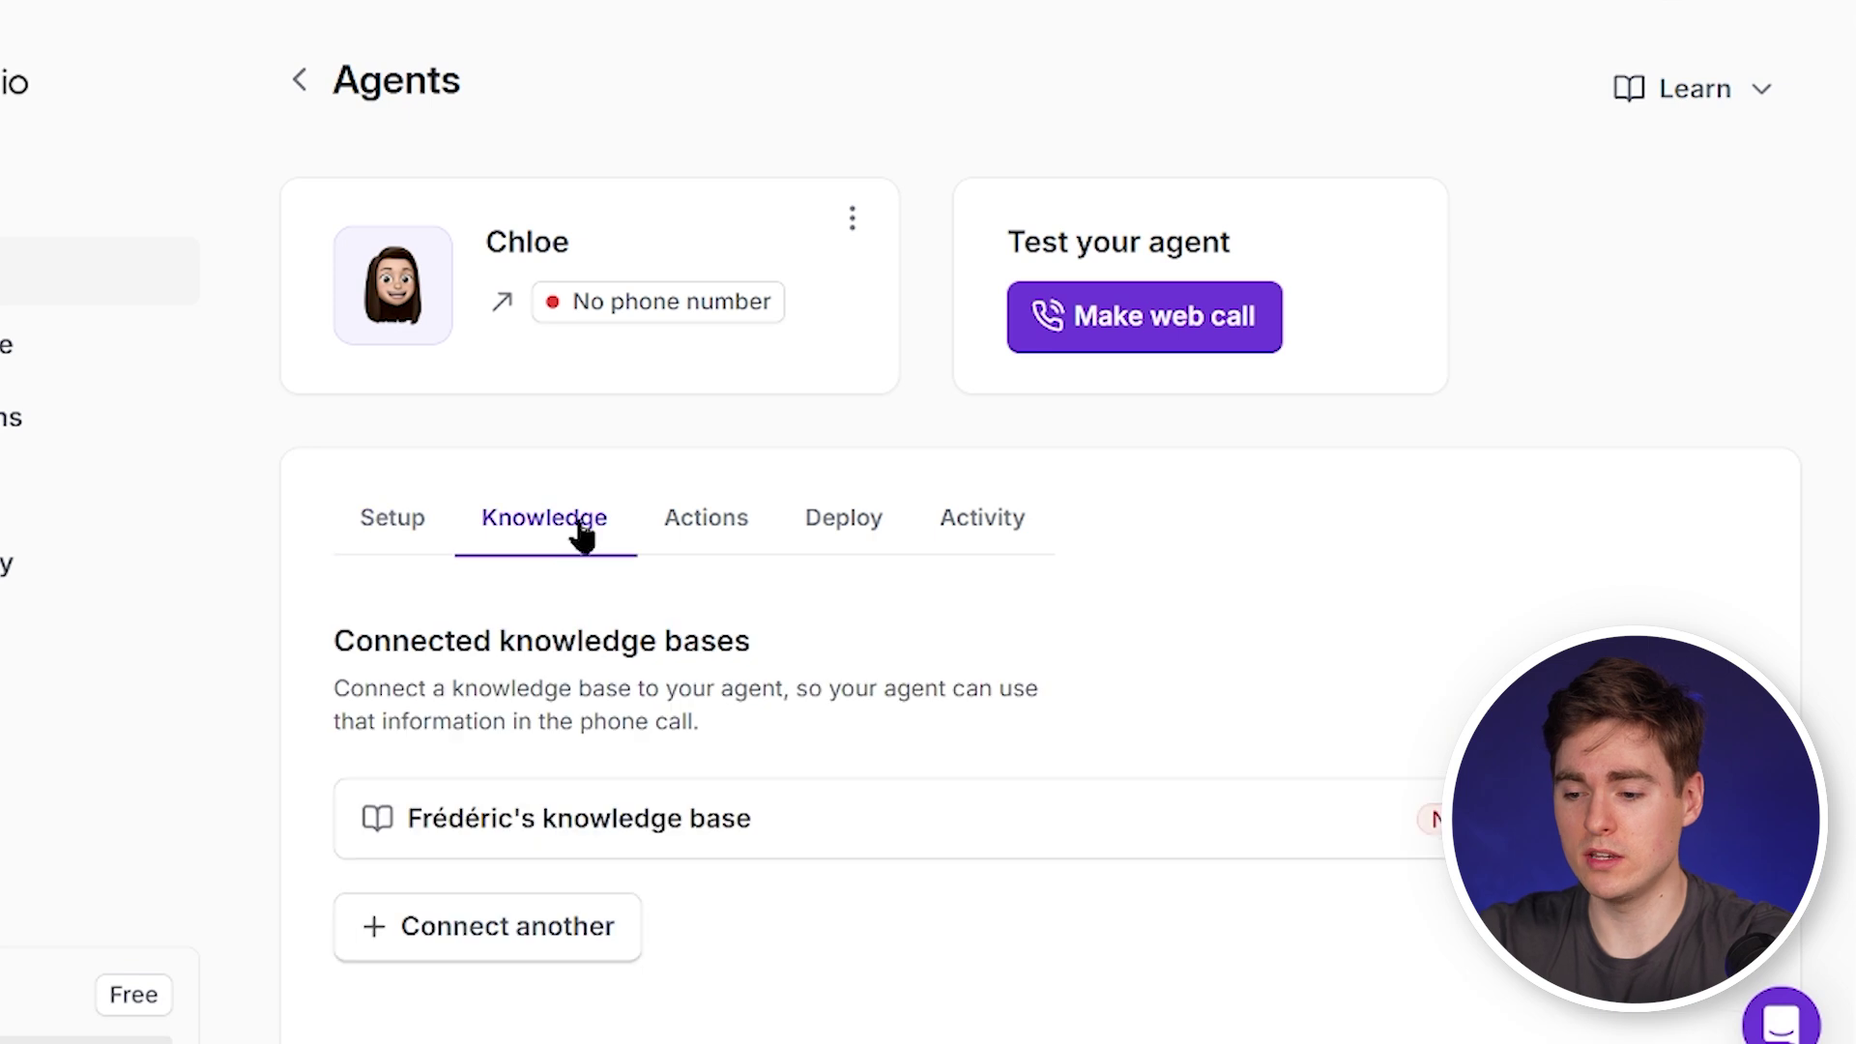
{"action": "scroll", "coordinate": [862, 651], "scroll_direction": "down", "scroll_amount": 2}
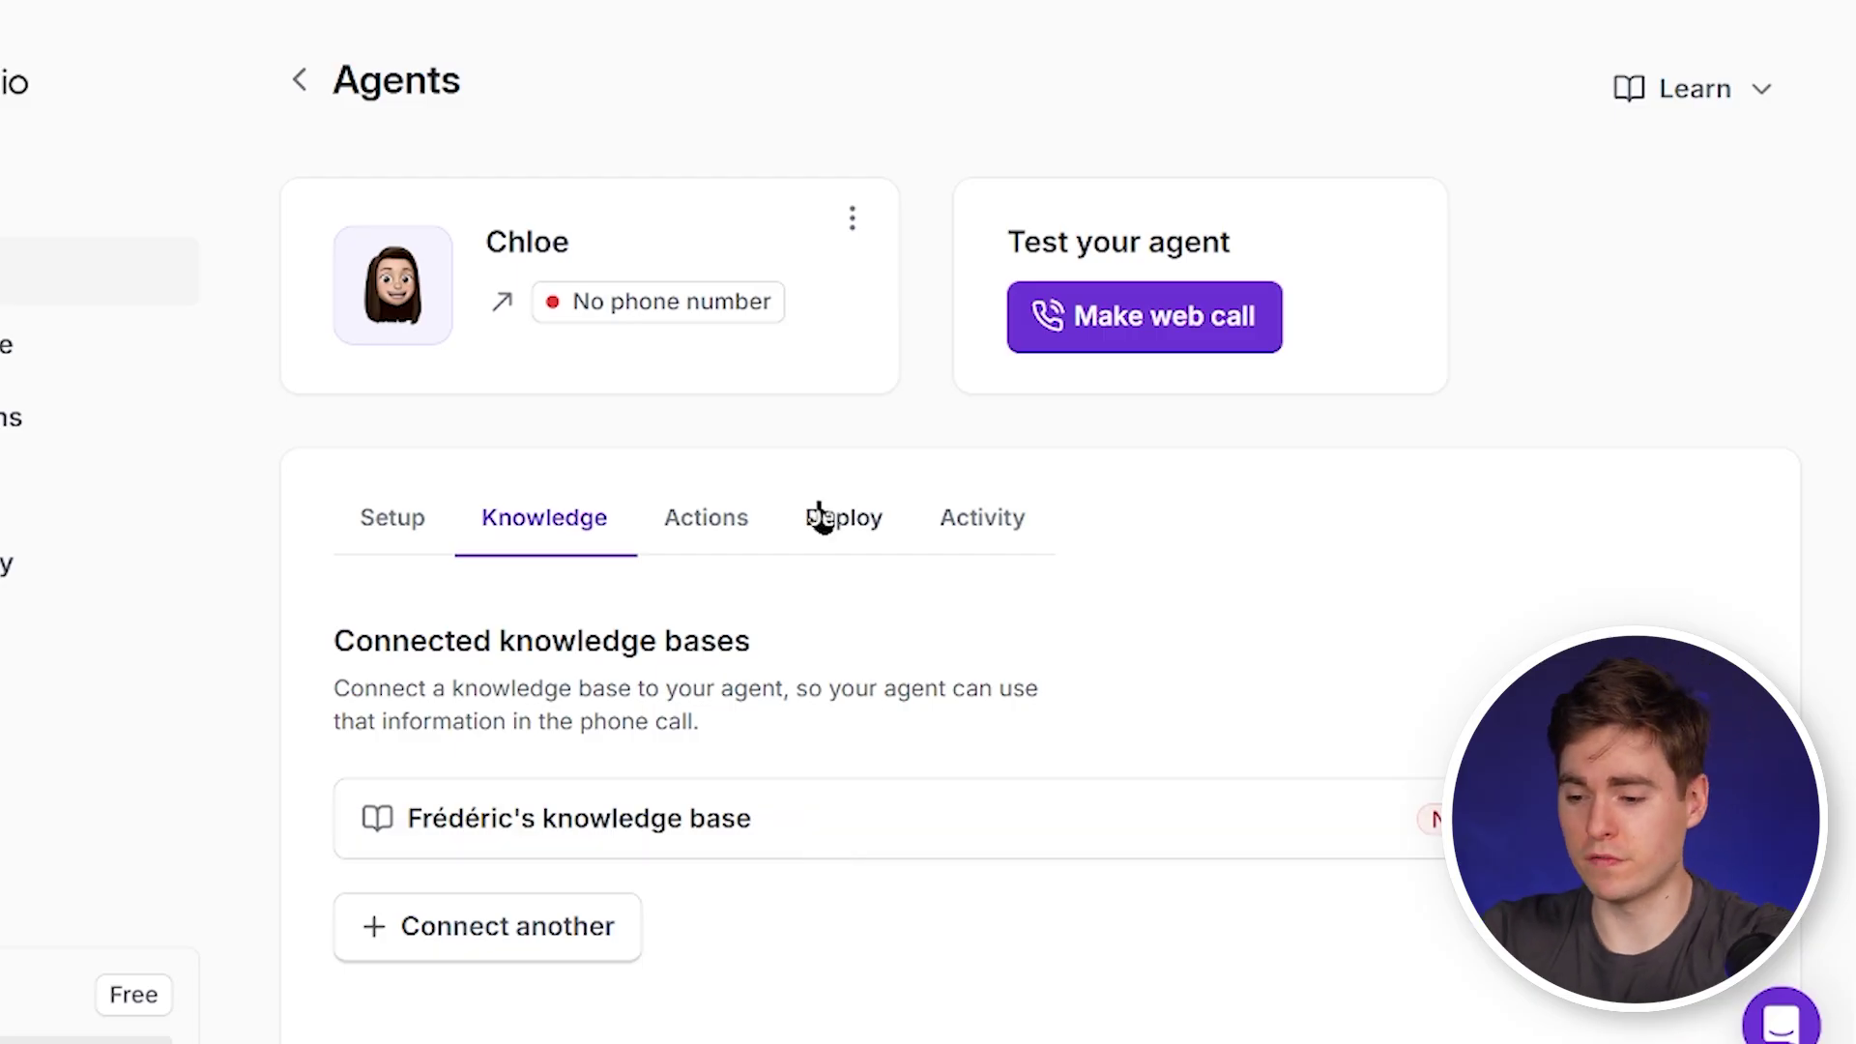
- Add a cal.com Book appointment action, then show the Deploy tab's phone-number options
{"action": "left_click", "coordinate": [695, 522]}
{"action": "scroll", "coordinate": [692, 526], "scroll_direction": "down", "scroll_amount": 5}
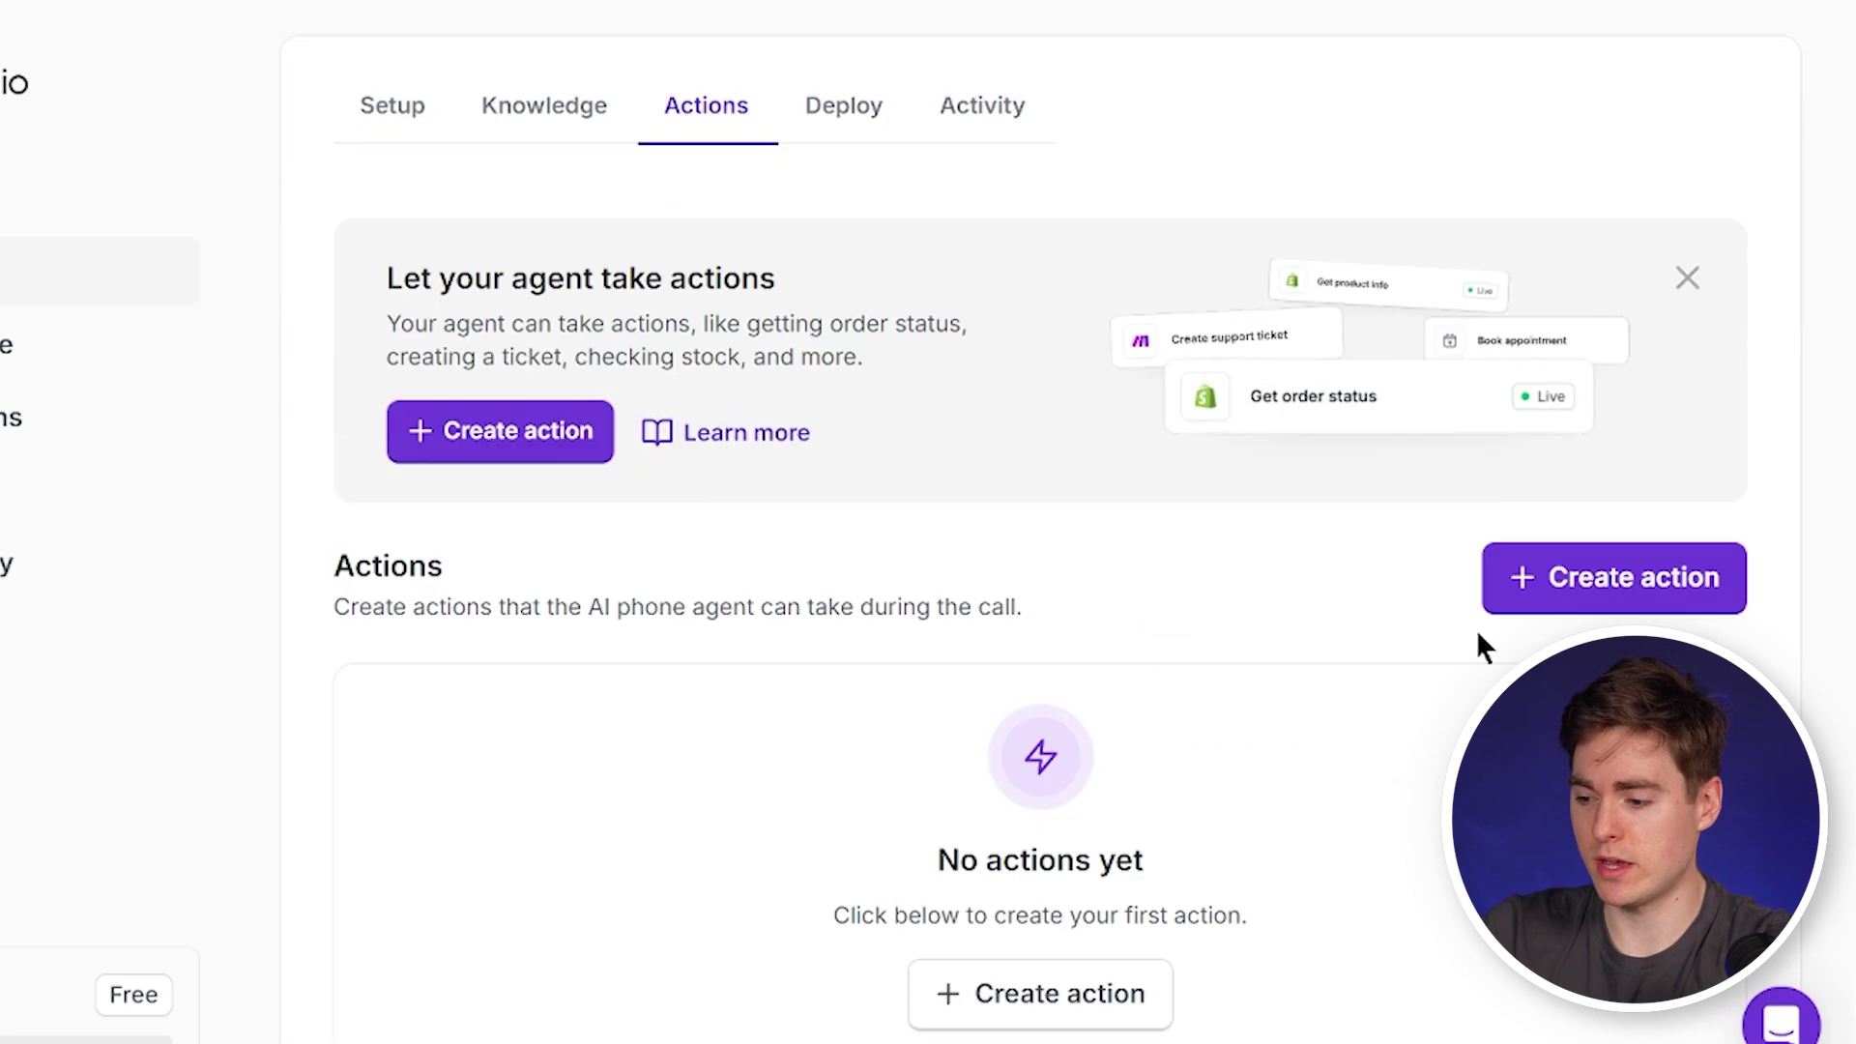
{"action": "left_click", "coordinate": [1579, 609]}
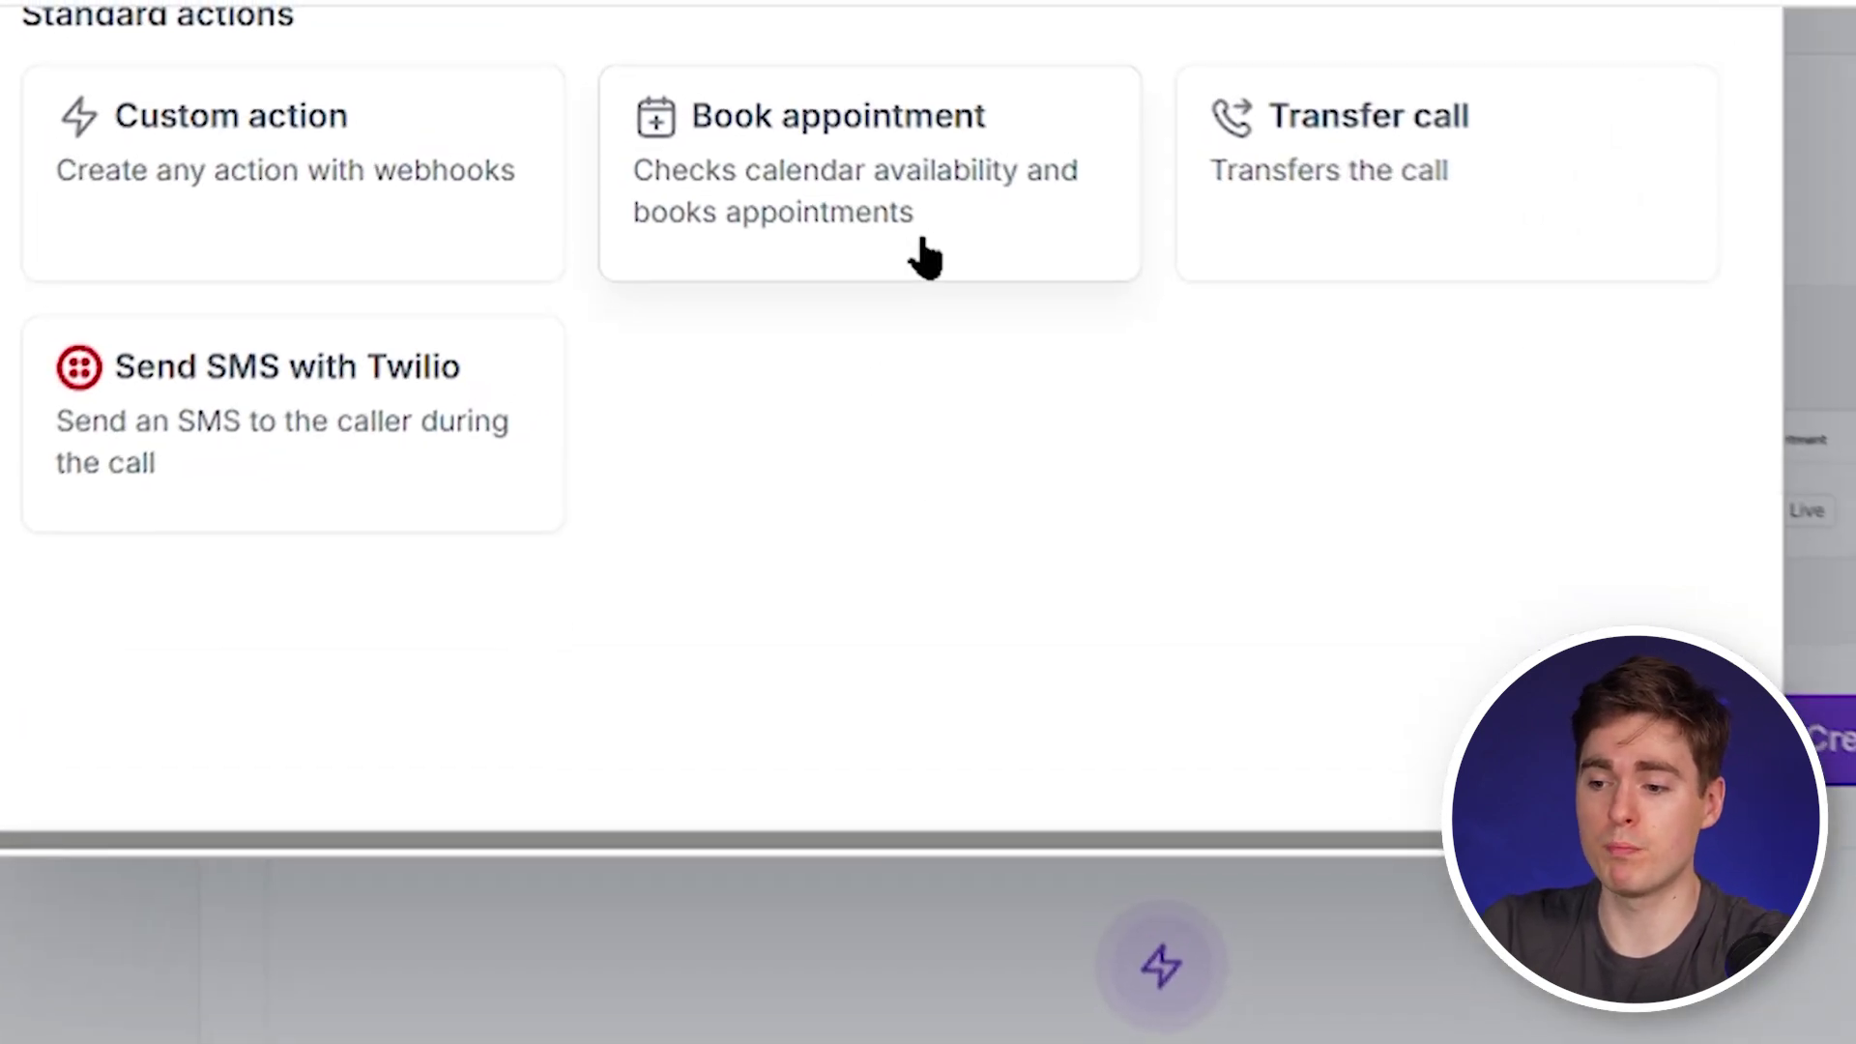
{"action": "left_click", "coordinate": [930, 263]}
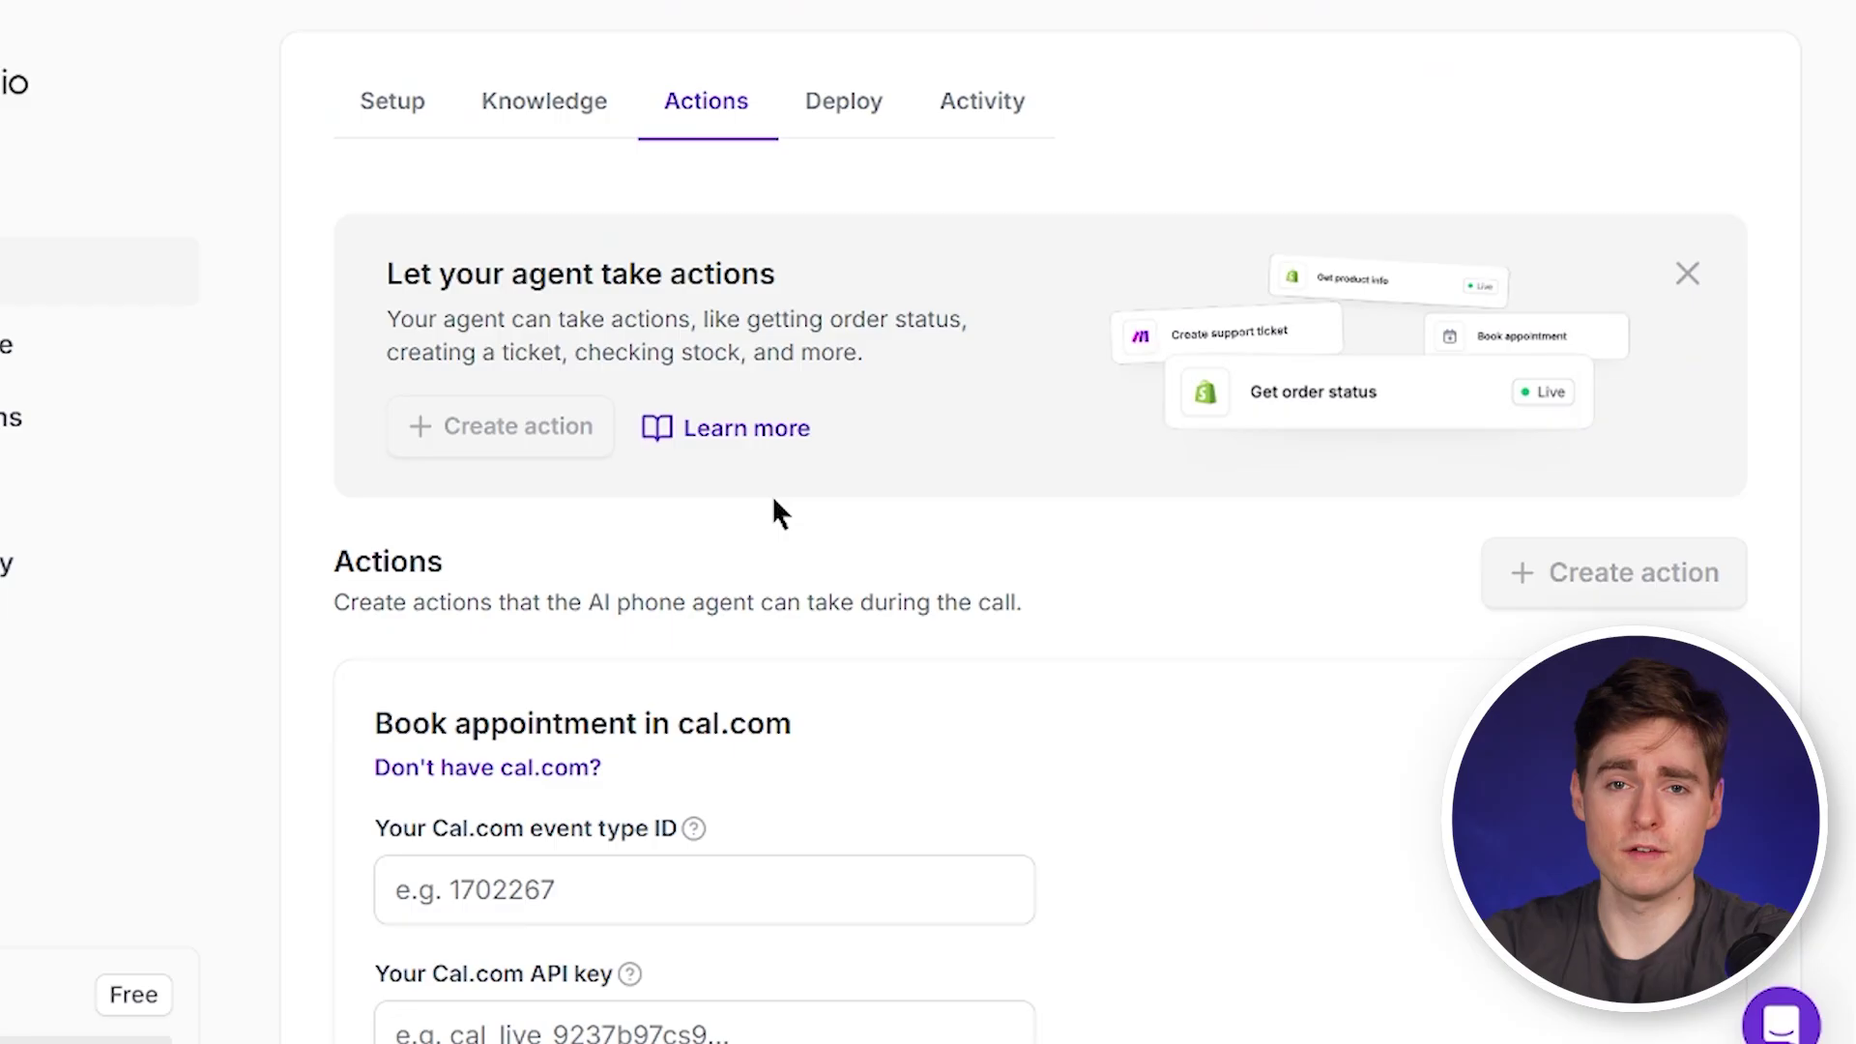
{"action": "left_click", "coordinate": [857, 115]}
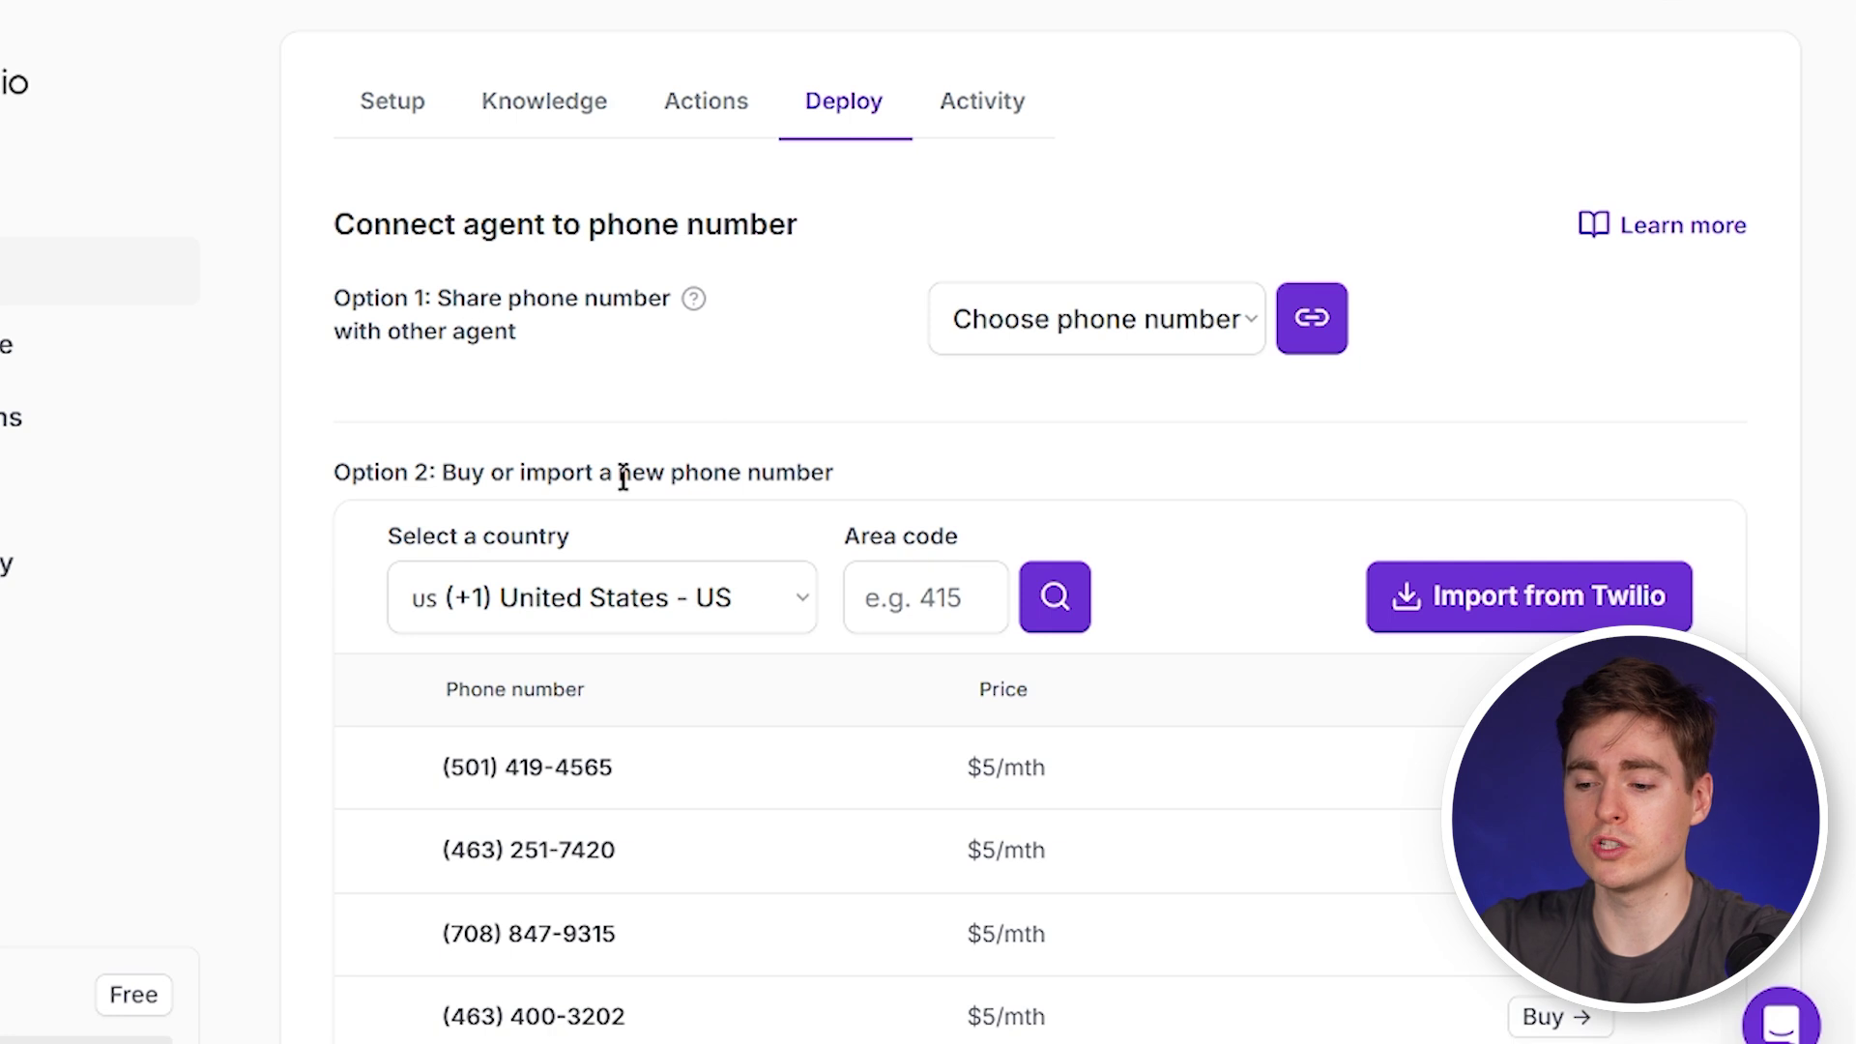
- Buy the first listed US number at $5/mth and connect it to the Chloe agent
{"action": "scroll", "coordinate": [677, 638], "scroll_direction": "down", "scroll_amount": 2}
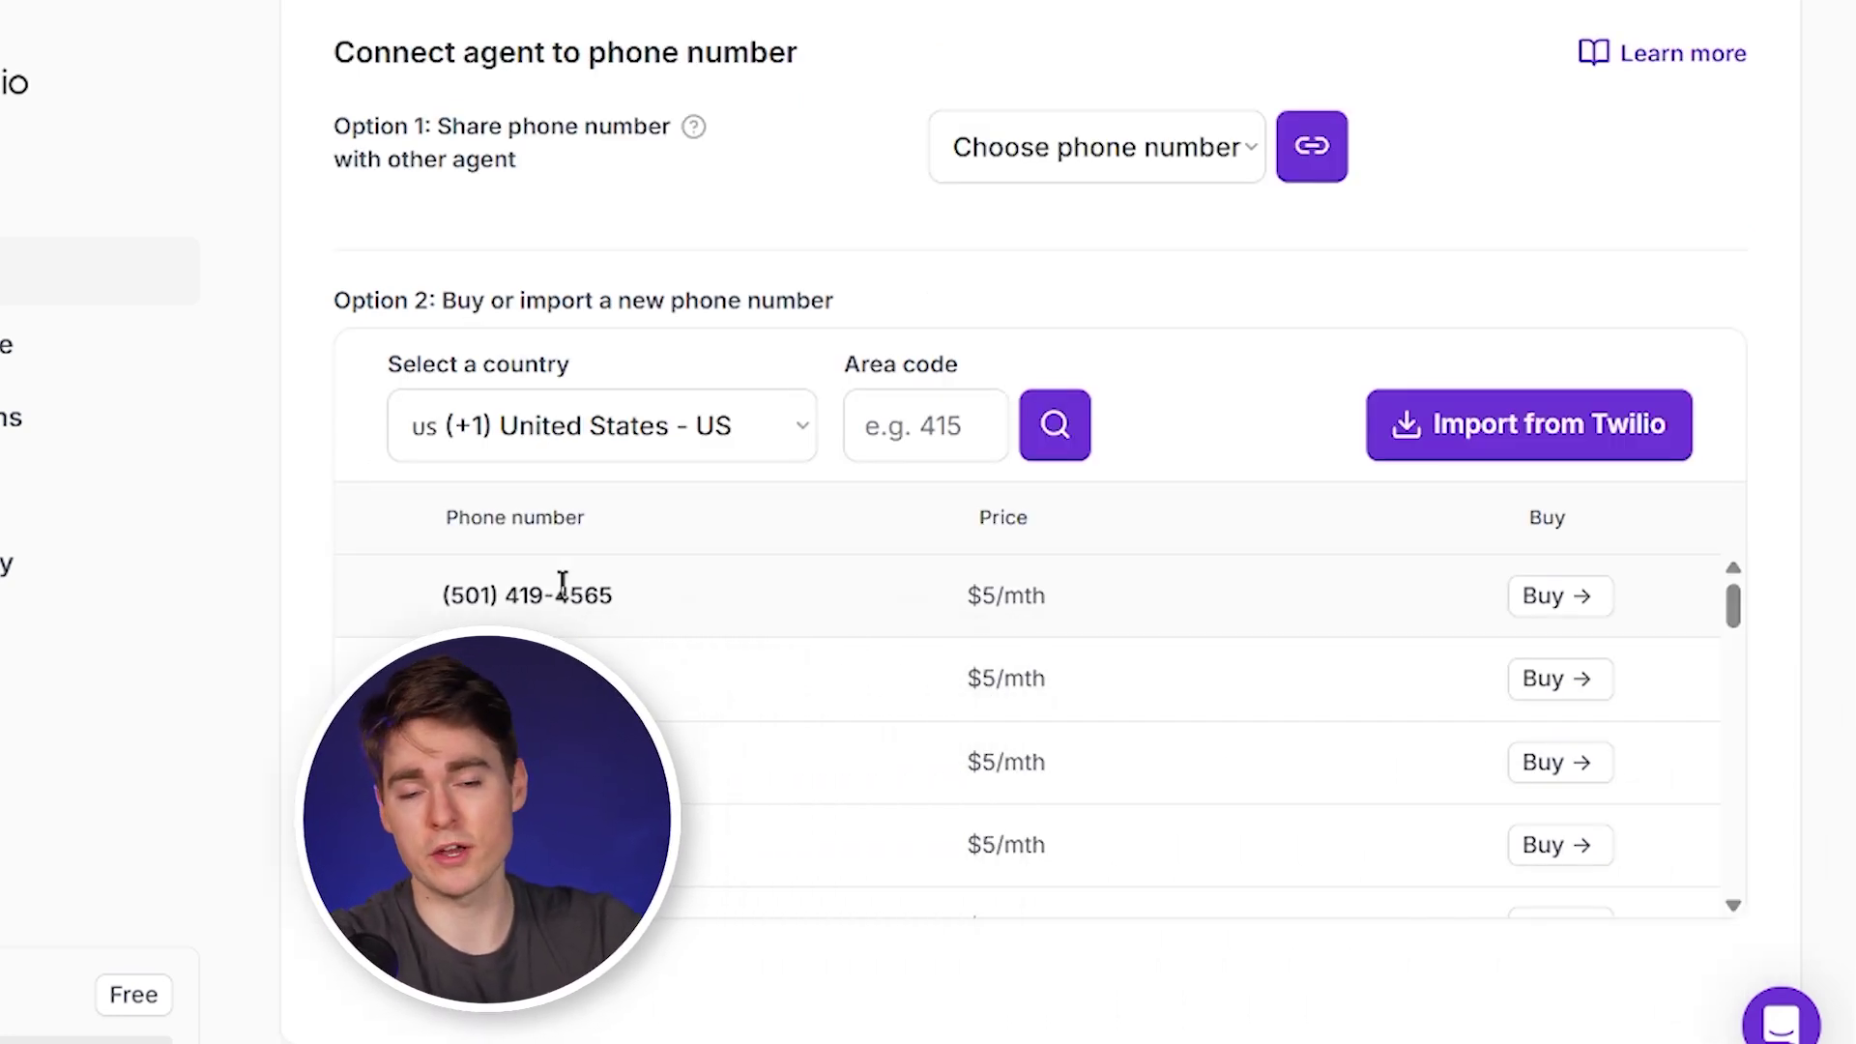
{"action": "left_click", "coordinate": [1563, 598]}
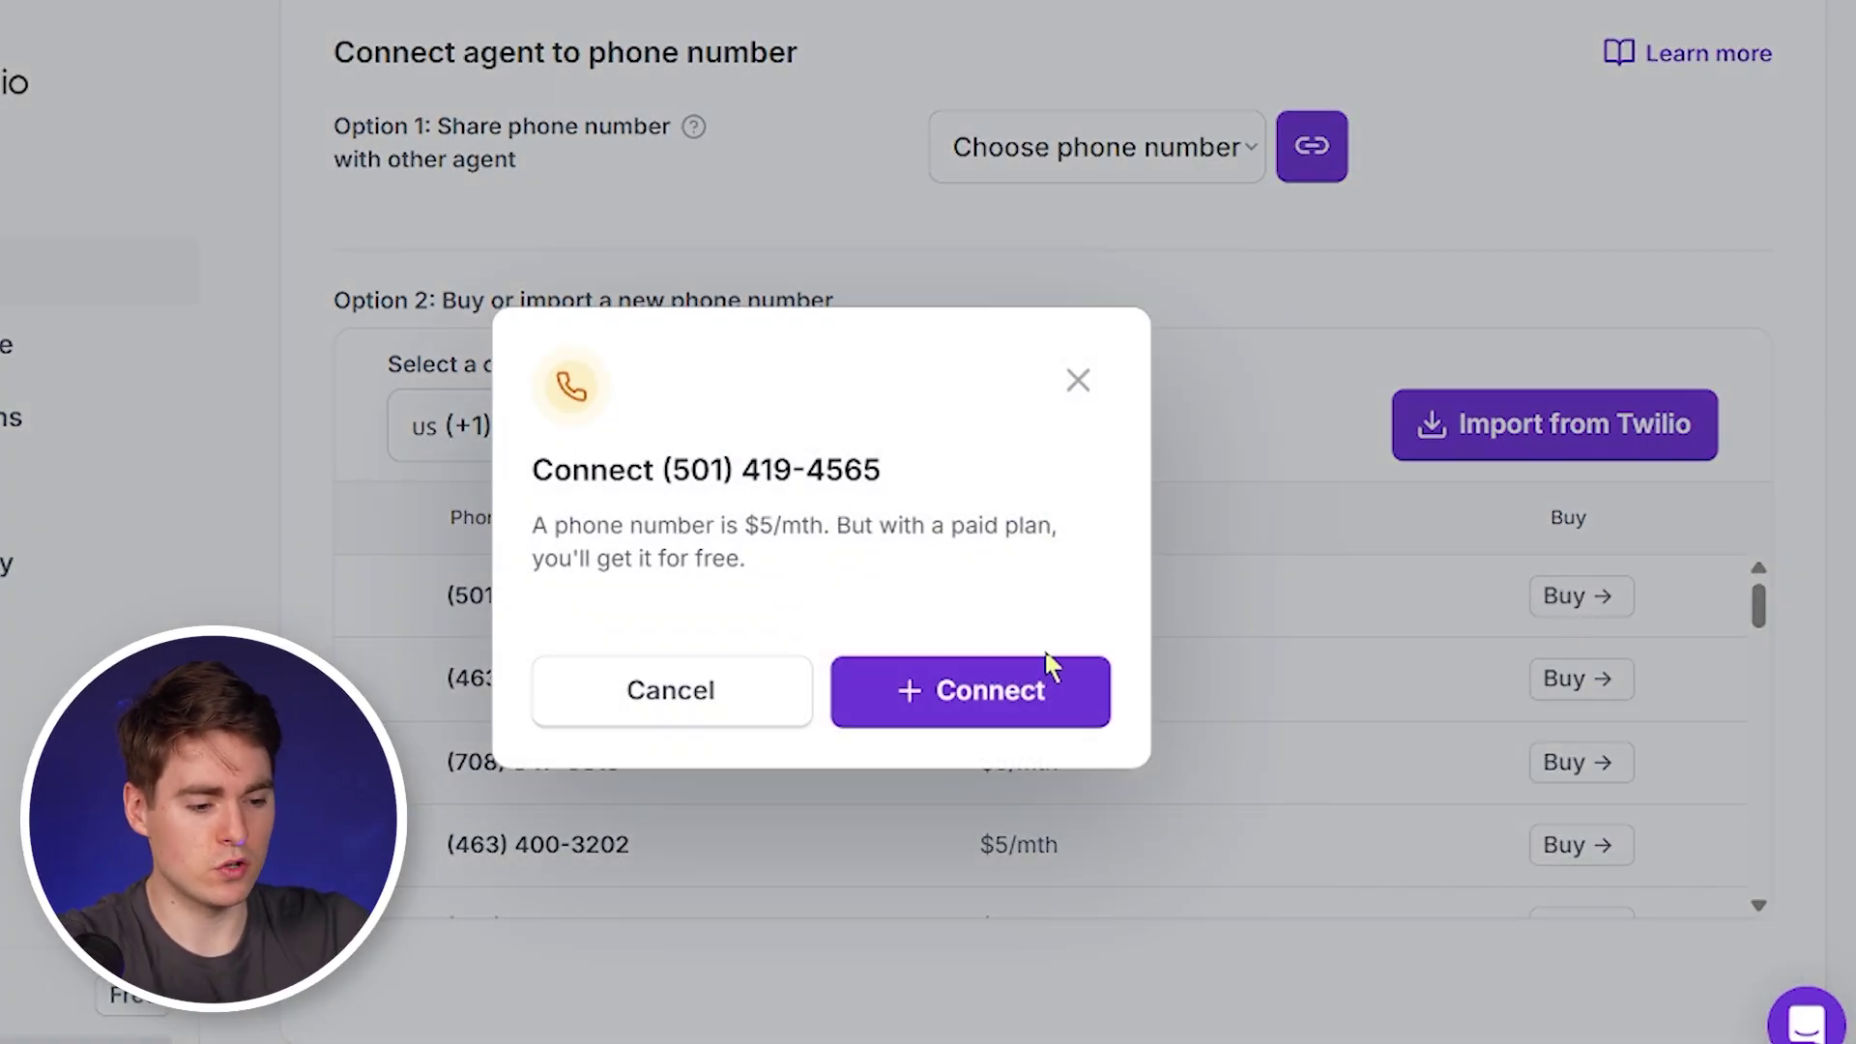
{"action": "left_click", "coordinate": [988, 701]}
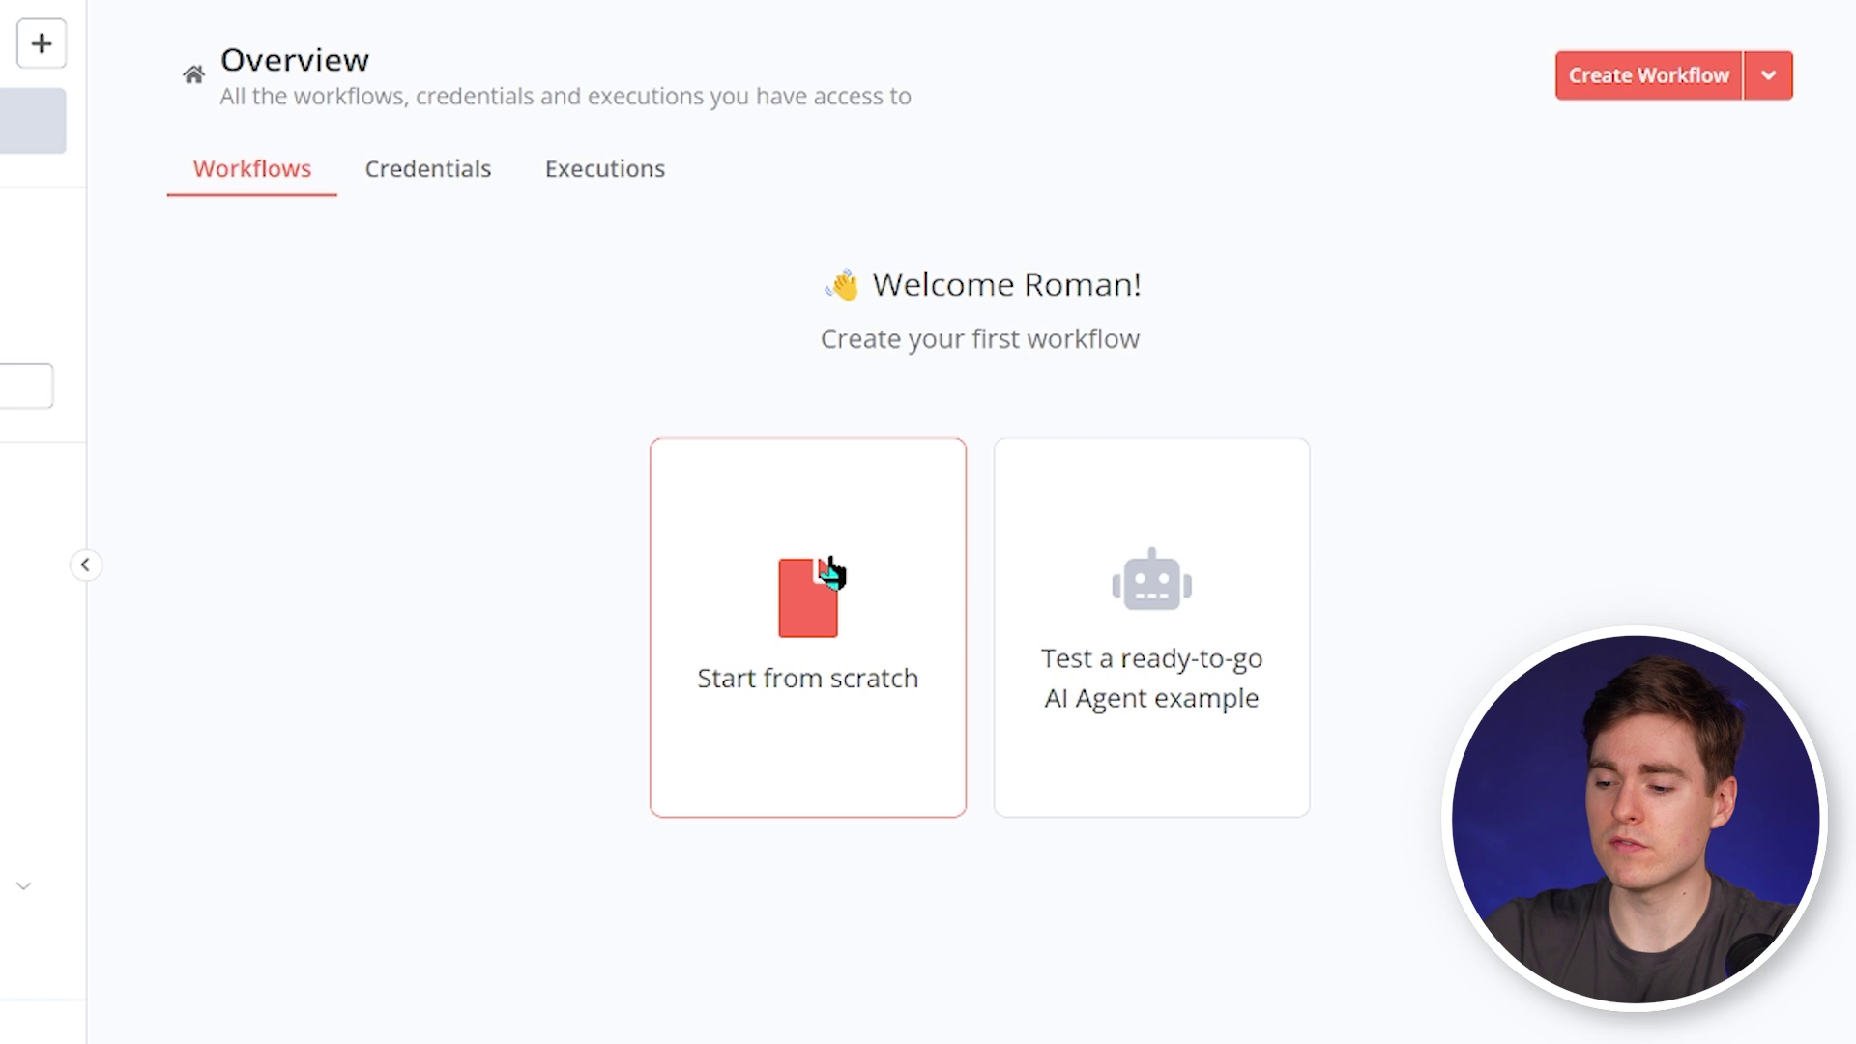
- Start a new n8n workflow and import Cold Email AI Agent.json from file
{"action": "left_click", "coordinate": [827, 561]}
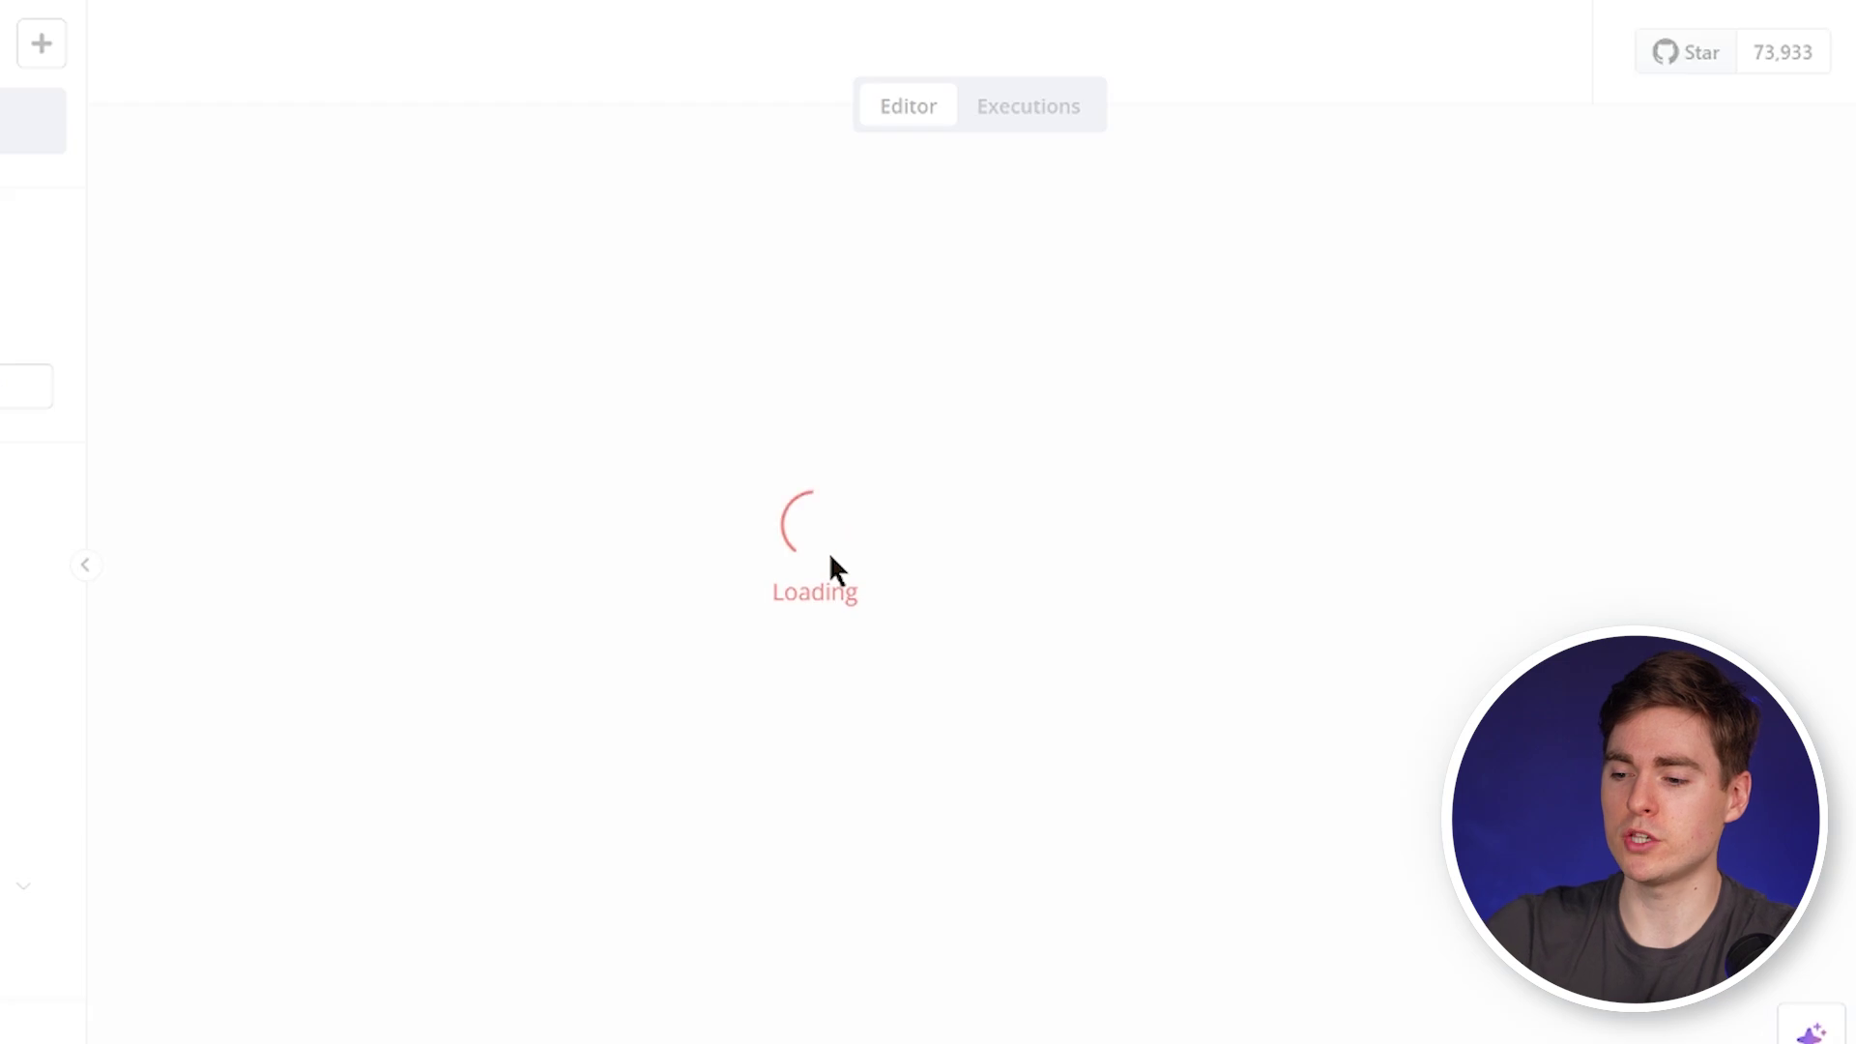
{"action": "left_click", "coordinate": [1536, 56]}
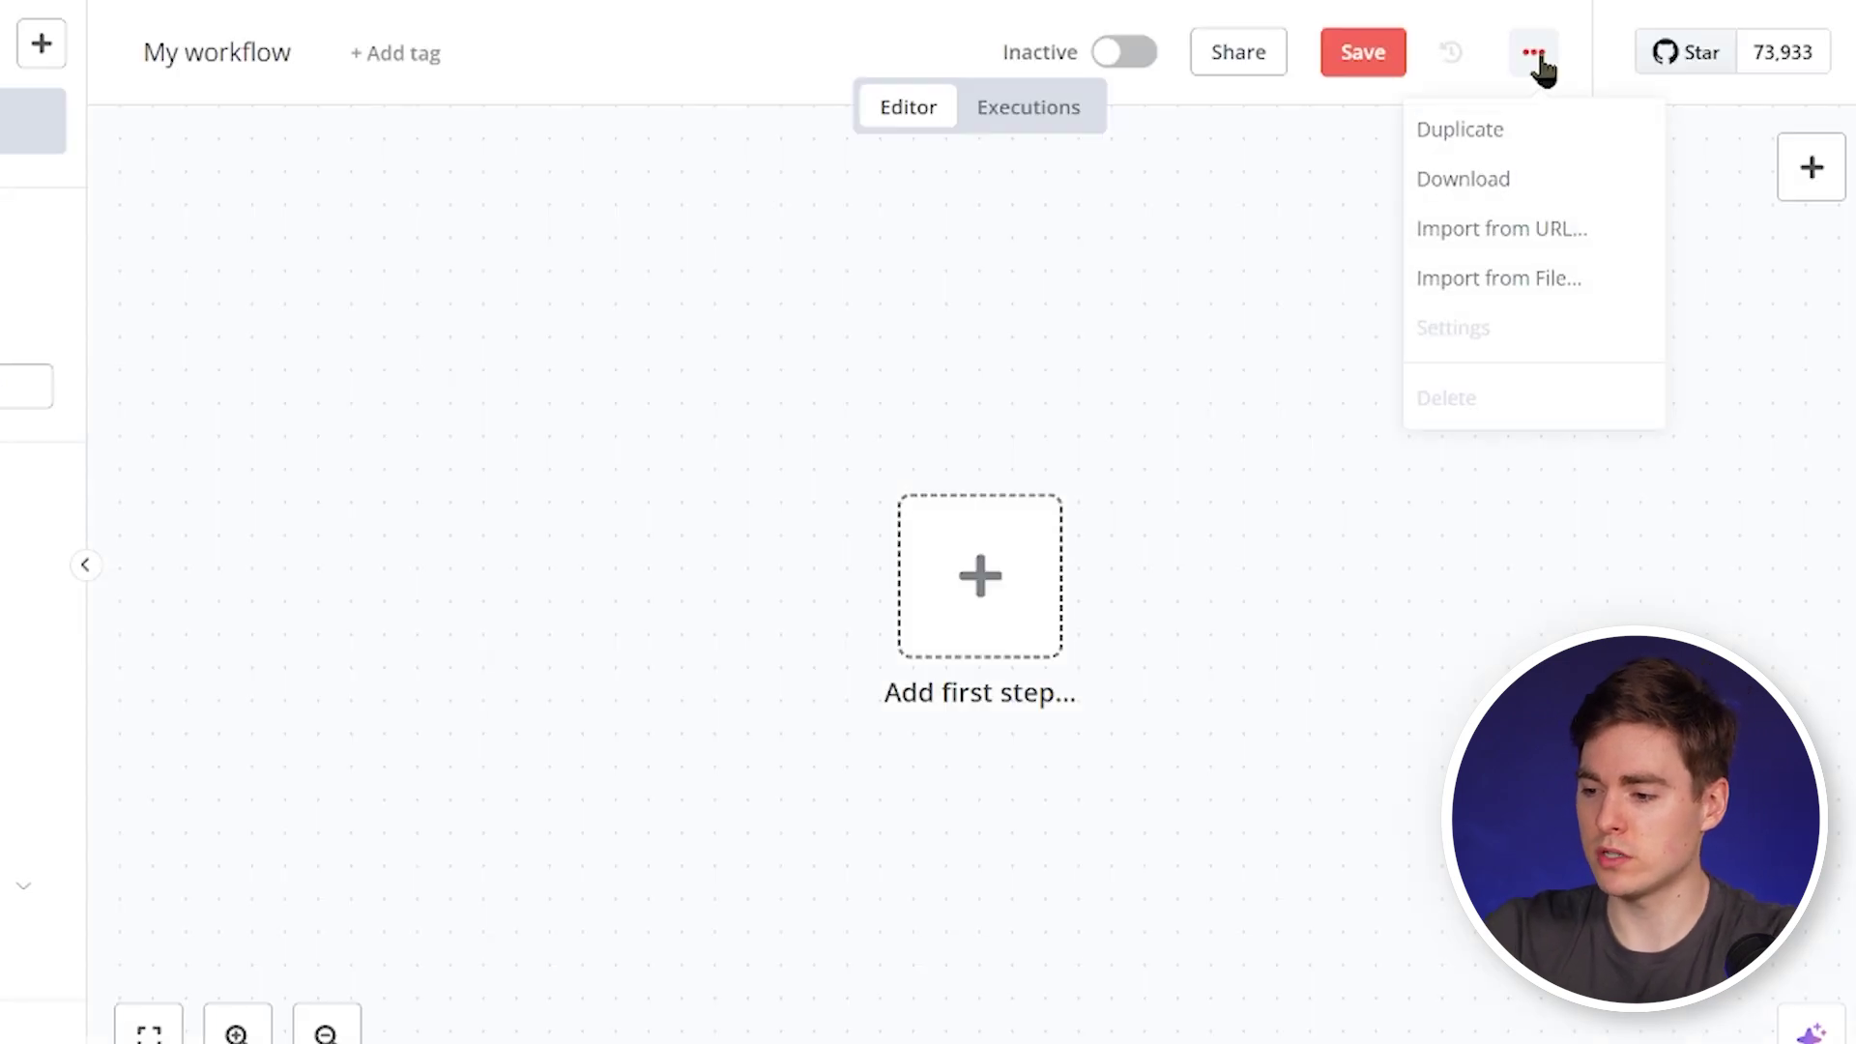
{"action": "left_click", "coordinate": [1530, 277]}
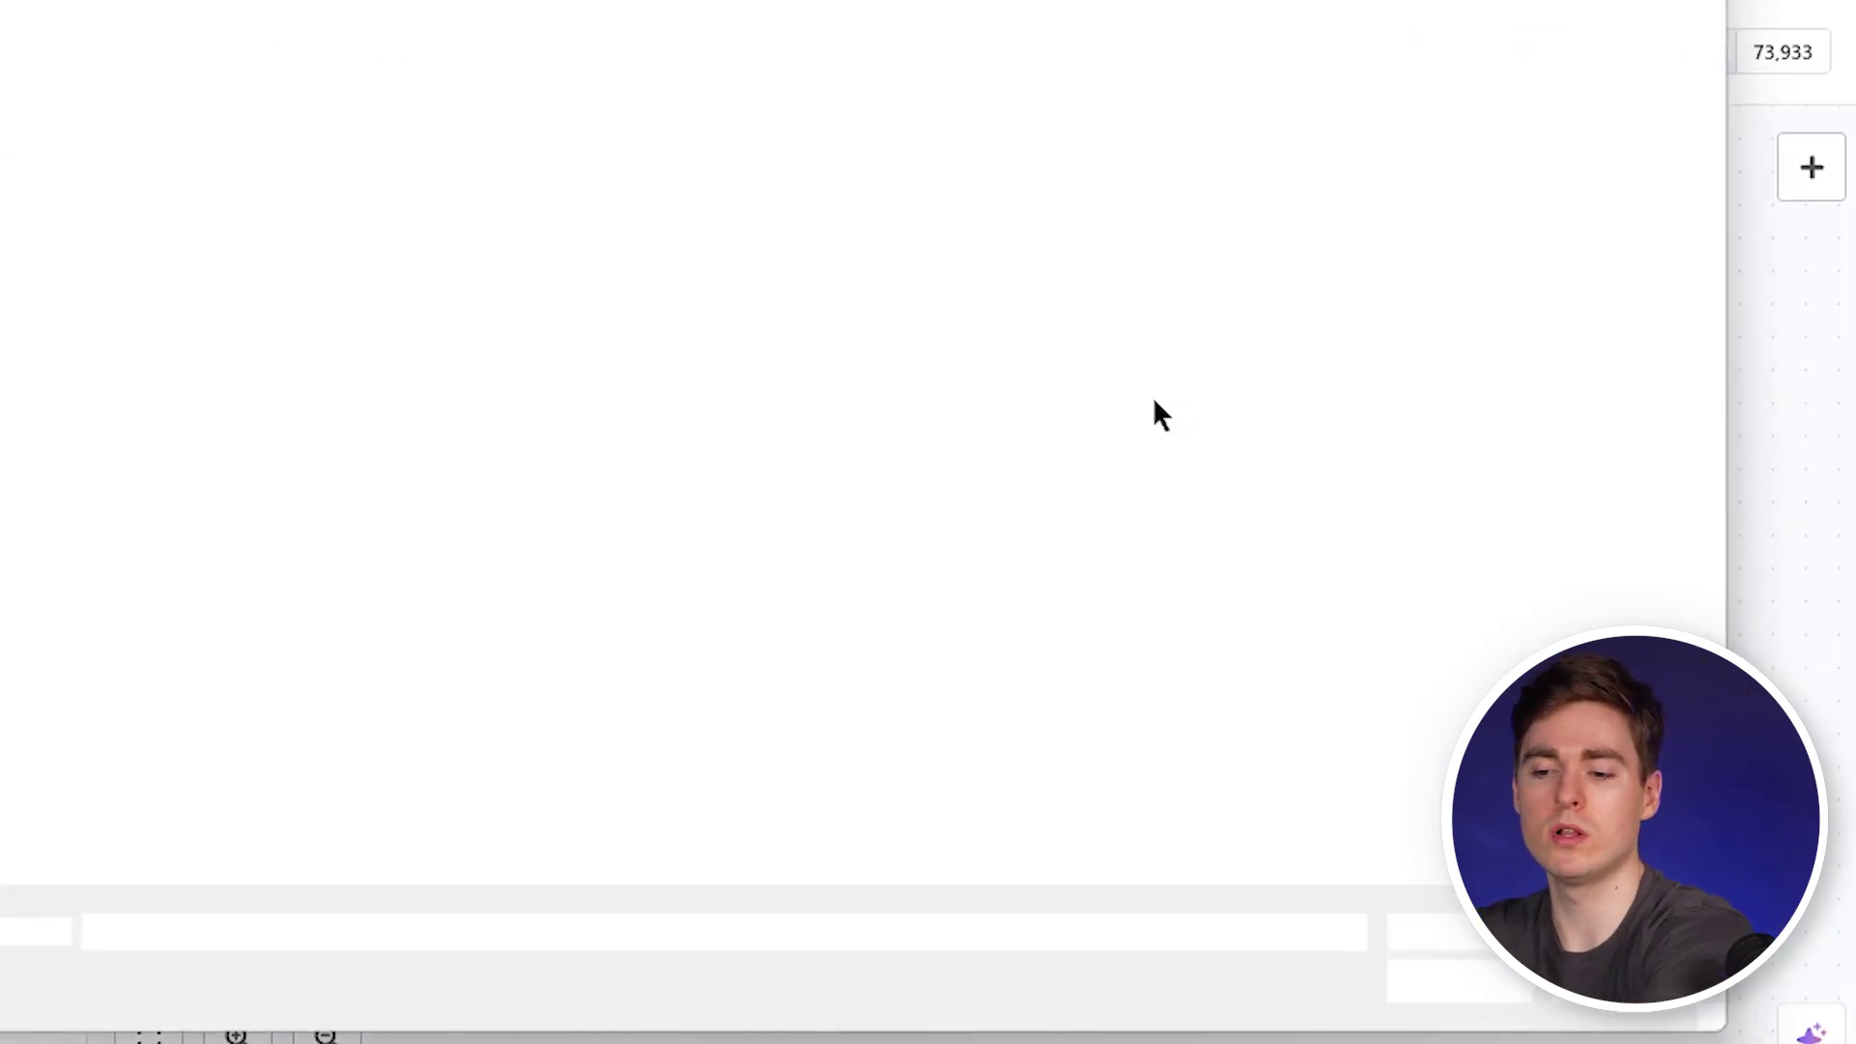
{"action": "double_click", "coordinate": [321, 156]}
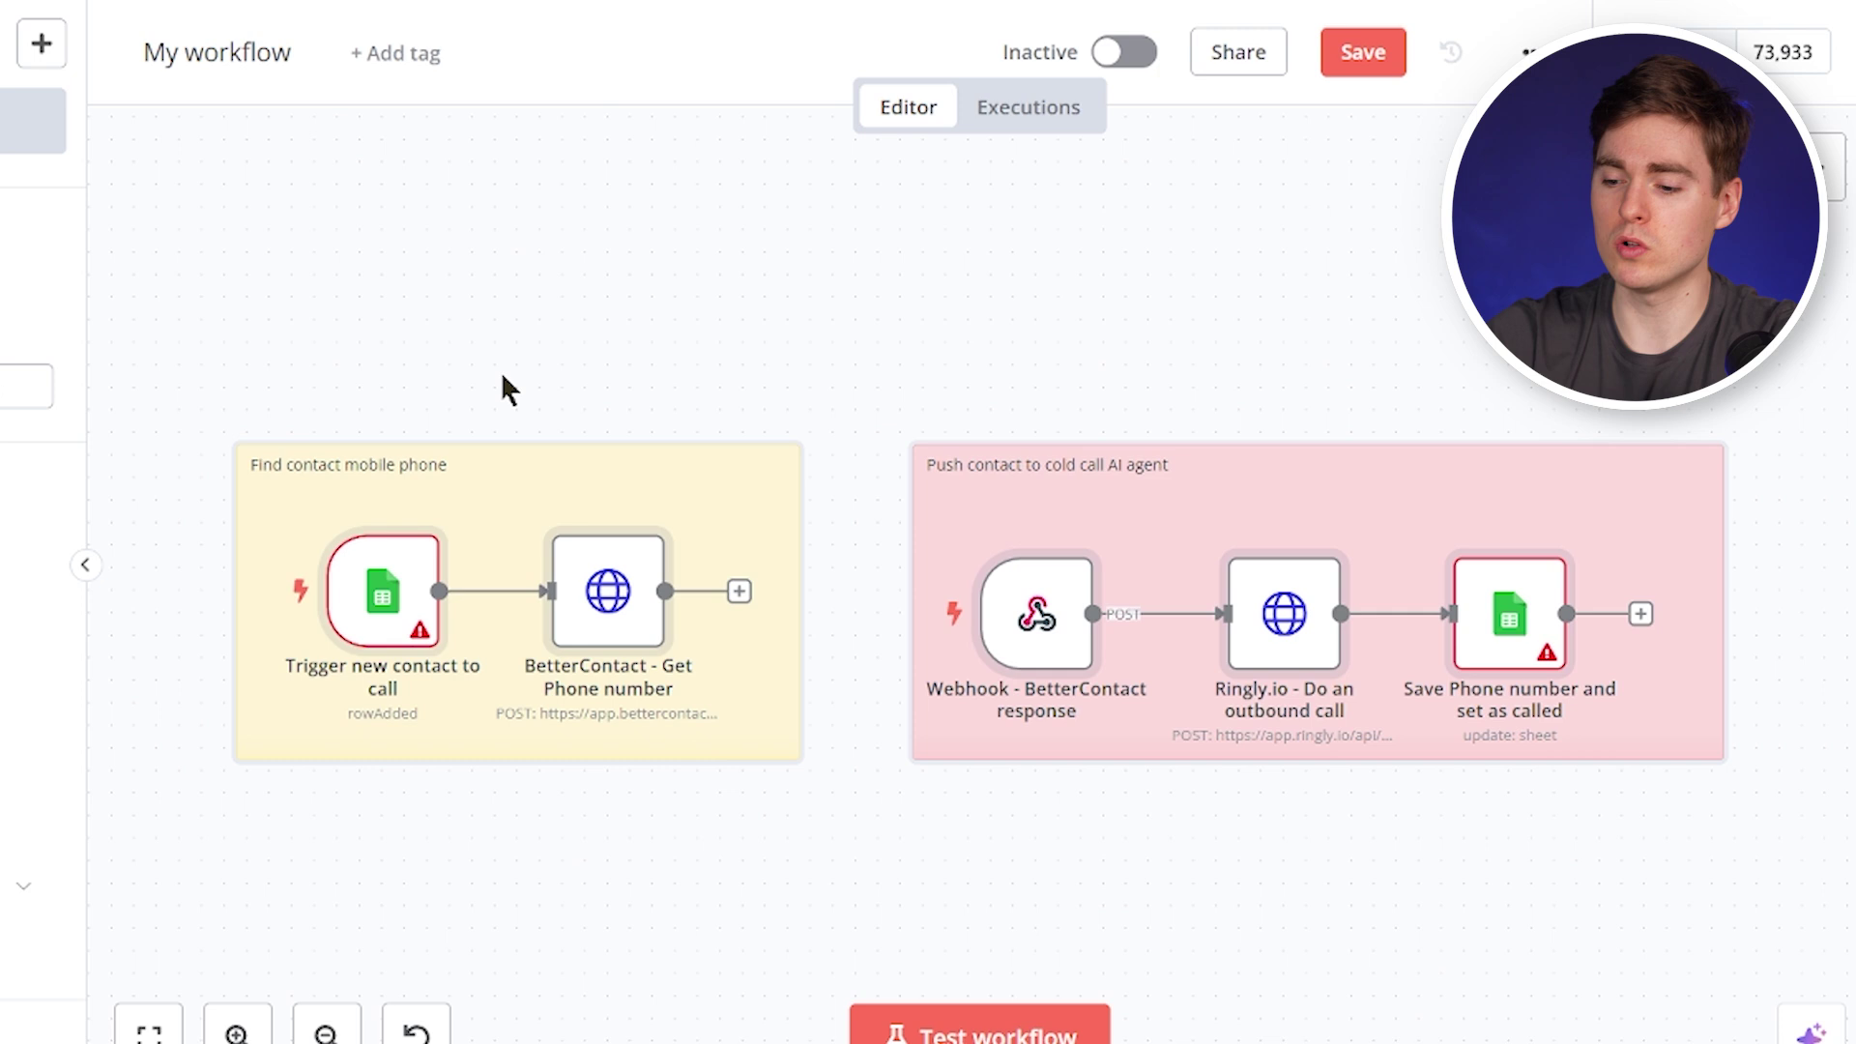
{"action": "mouse_move", "coordinate": [594, 566]}
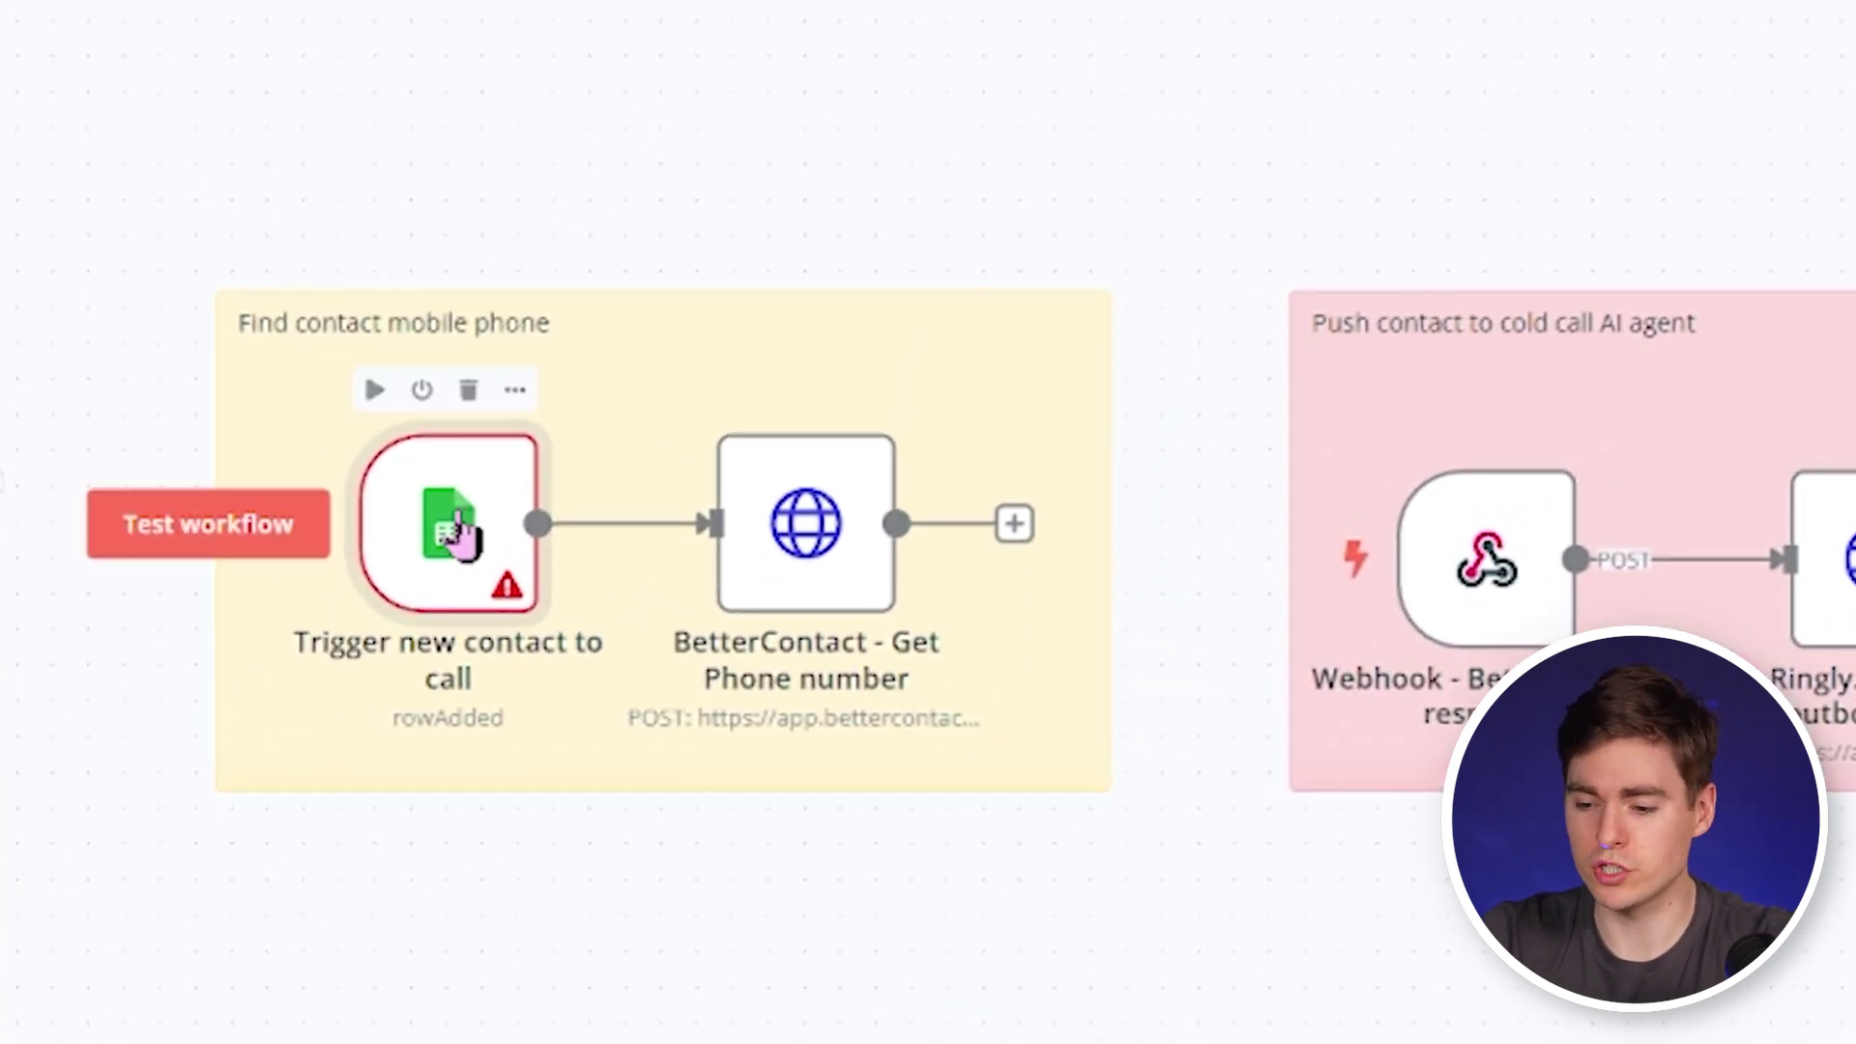
{"action": "double_click", "coordinate": [462, 530]}
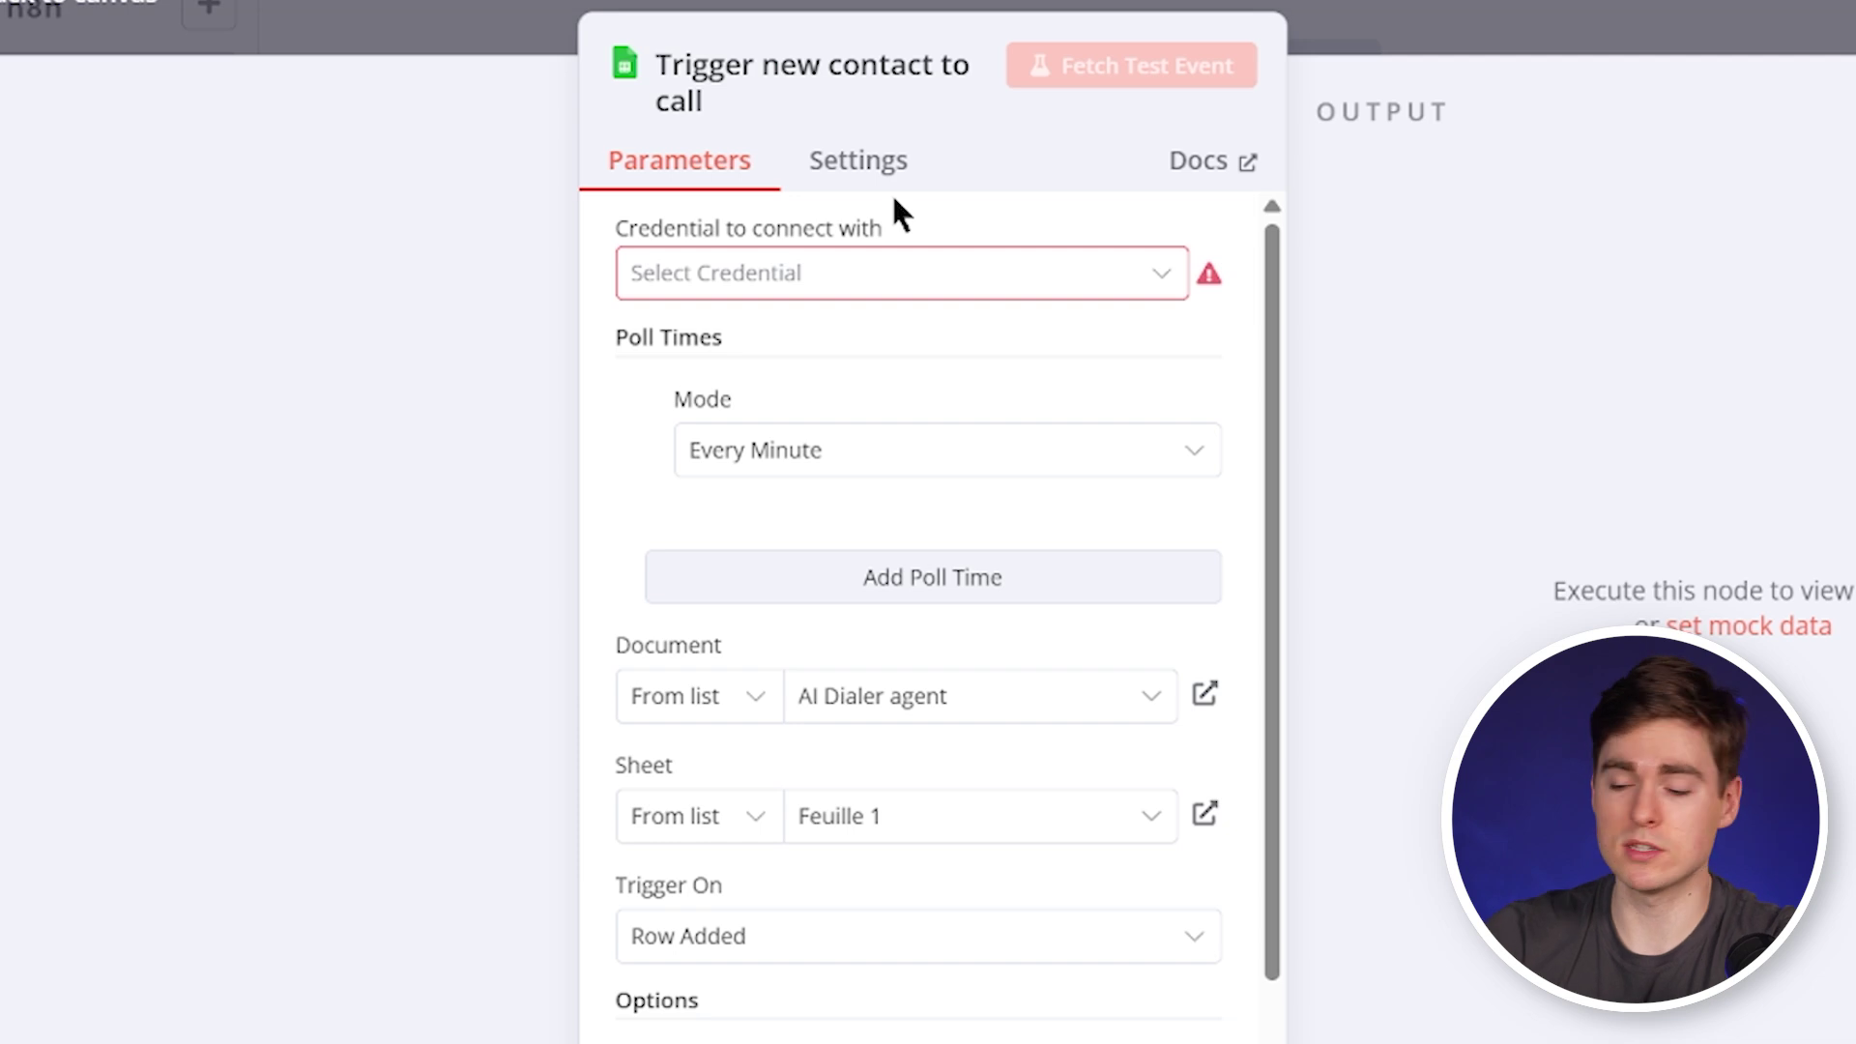
{"action": "scroll", "coordinate": [892, 199], "scroll_direction": "down", "scroll_amount": 1}
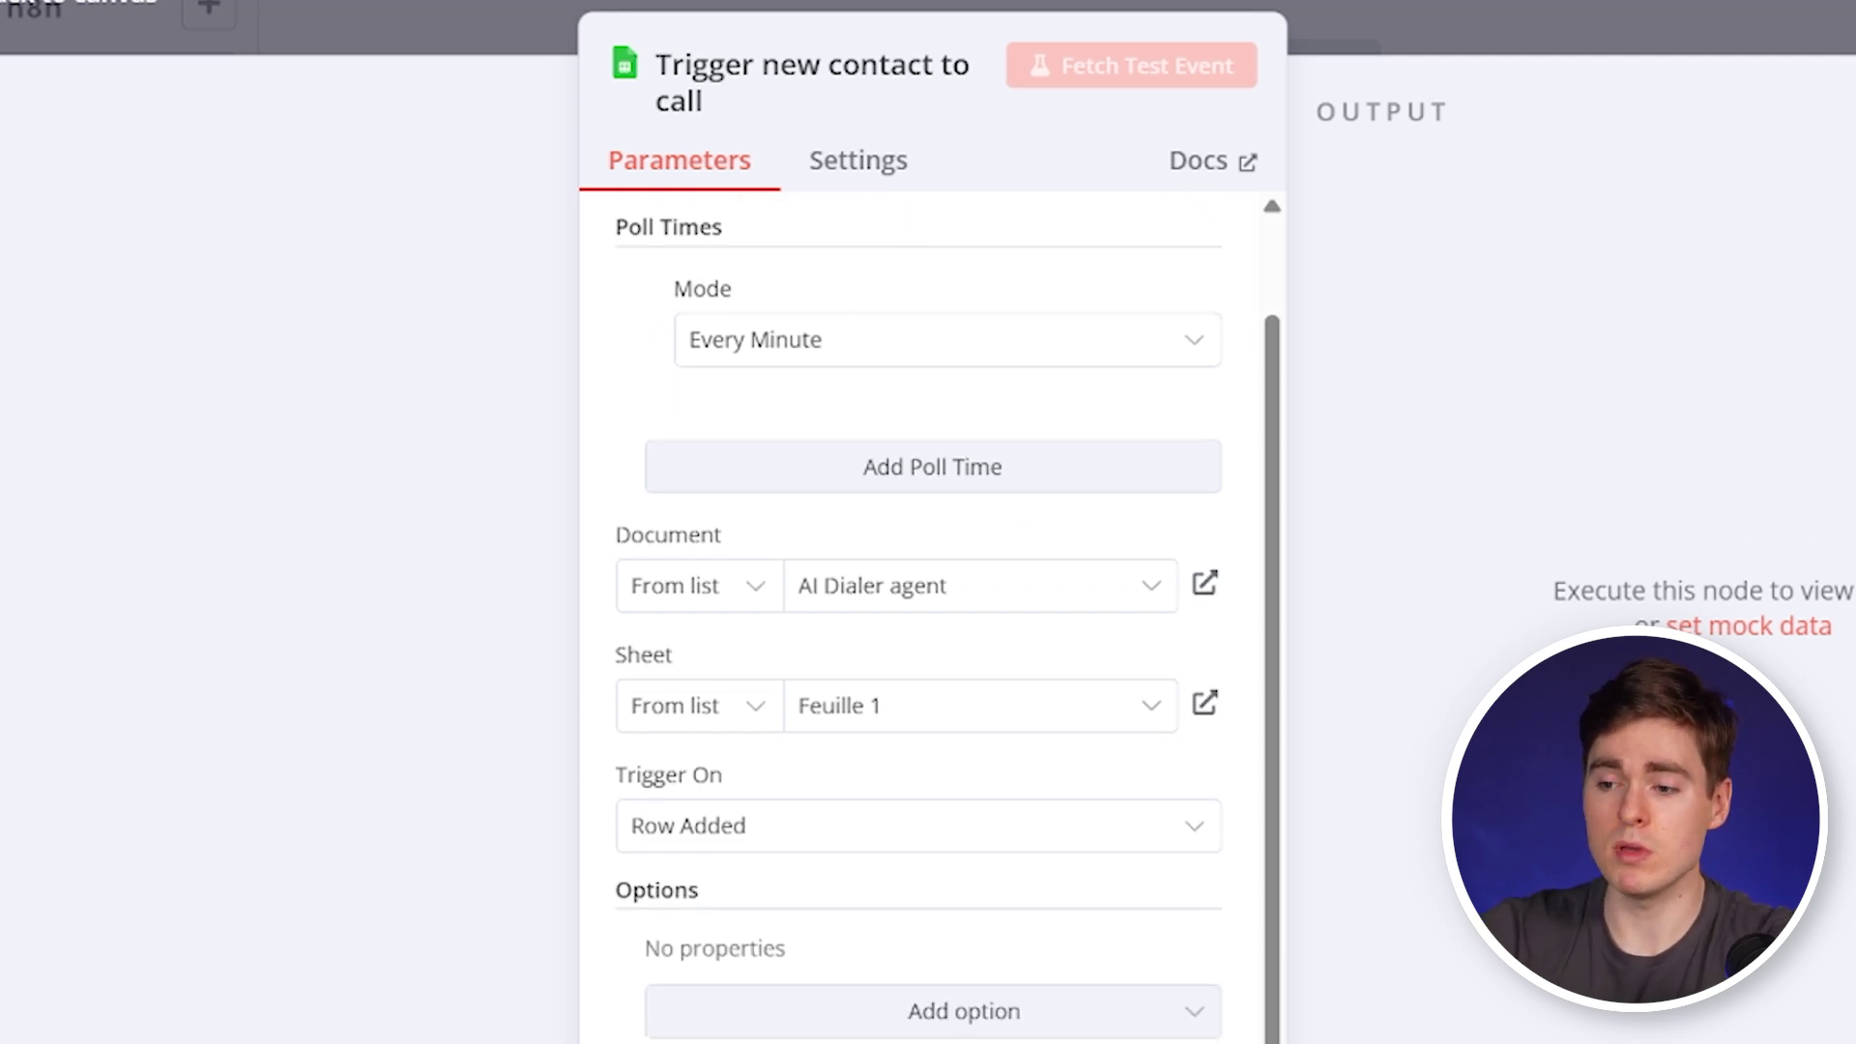
{"action": "right_click", "coordinate": [1000, 2]}
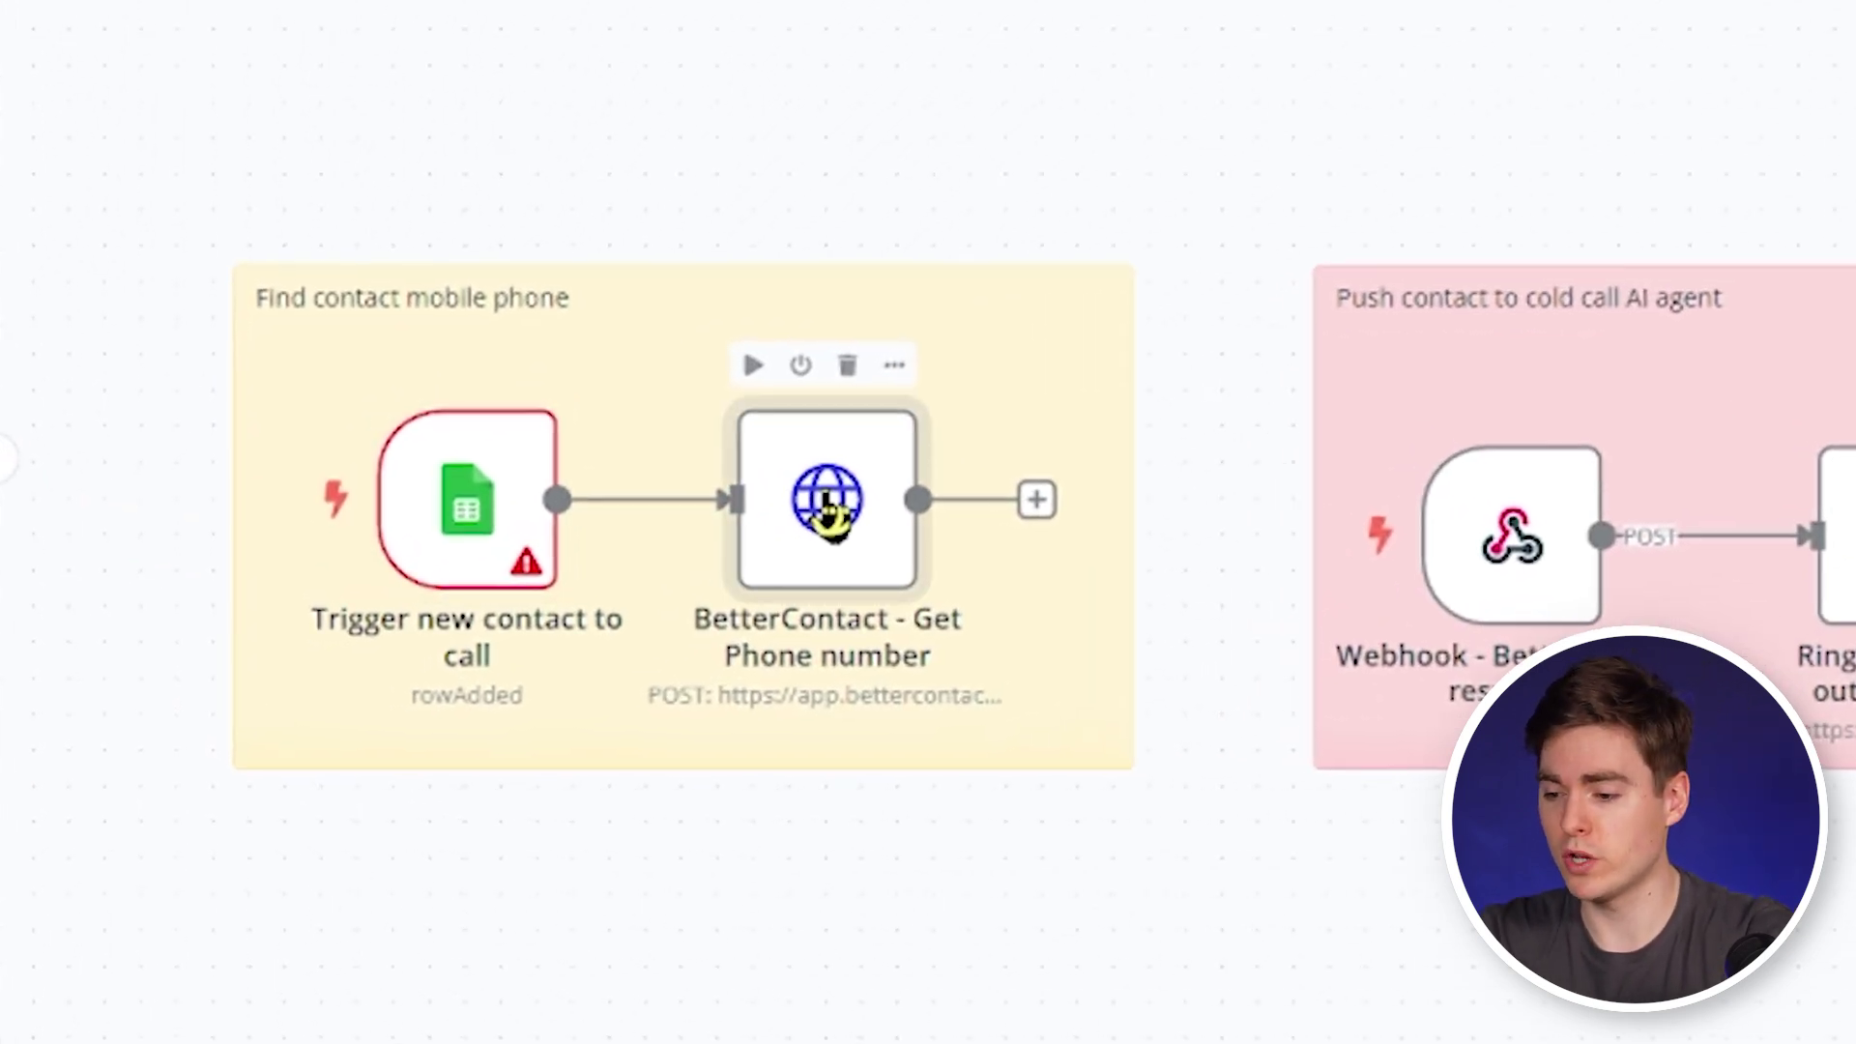
- Open the parameters of the BetterContact - Get Phone number HTTP node
{"action": "double_click", "coordinate": [829, 508]}
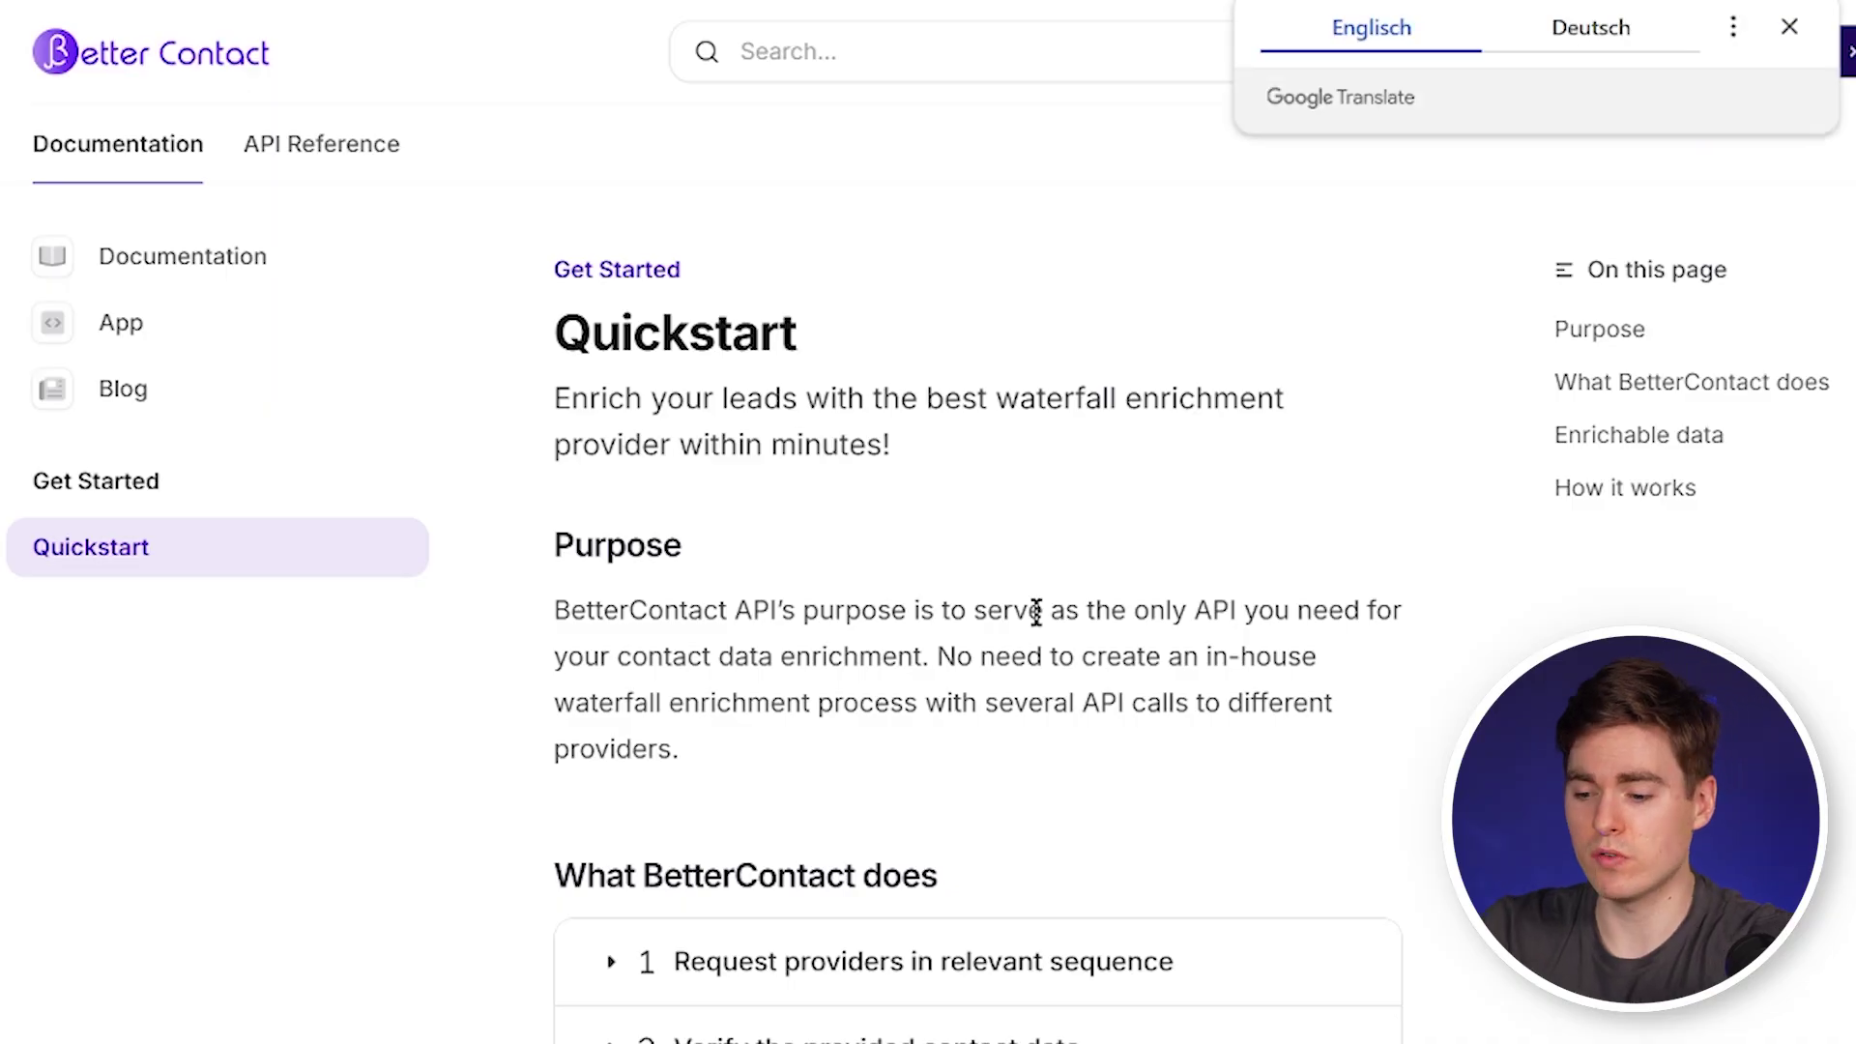
{"action": "scroll", "coordinate": [1035, 612], "scroll_direction": "down", "scroll_amount": 10}
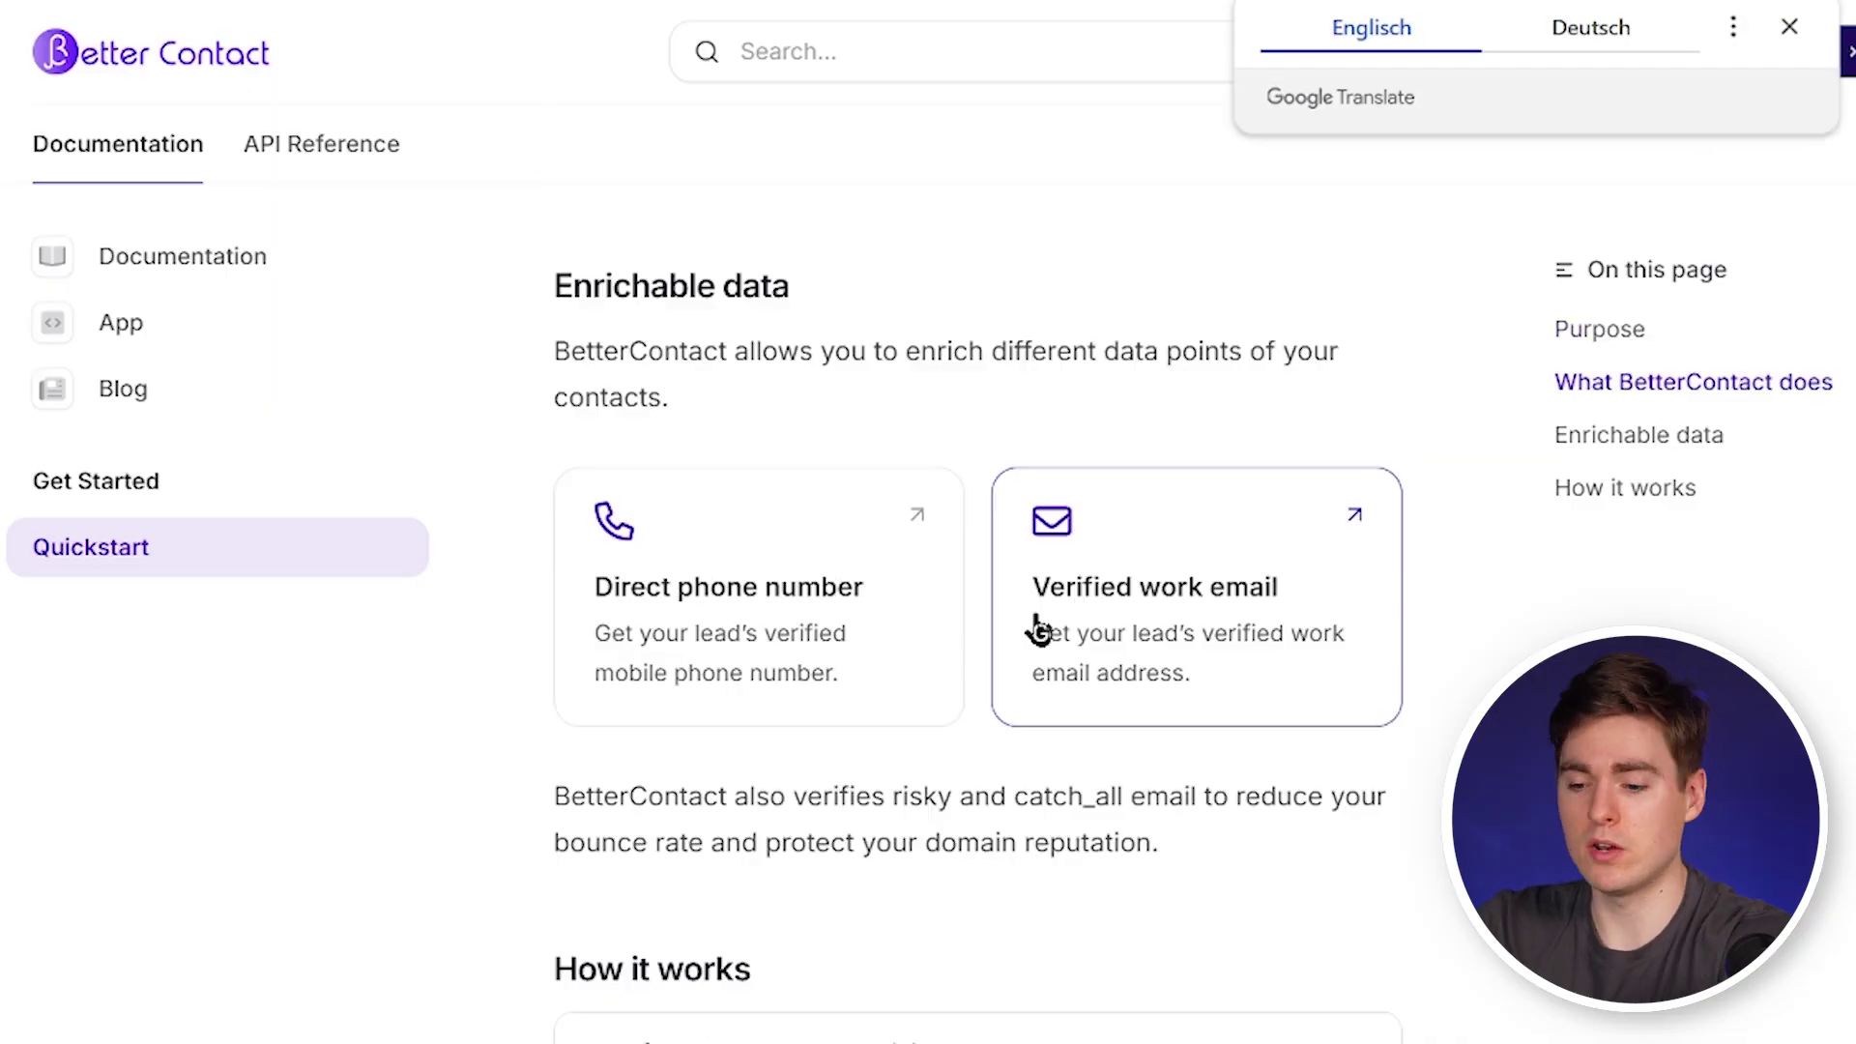
- Open the Enrich leads API reference from the Direct phone number card
{"action": "left_click", "coordinate": [791, 628]}
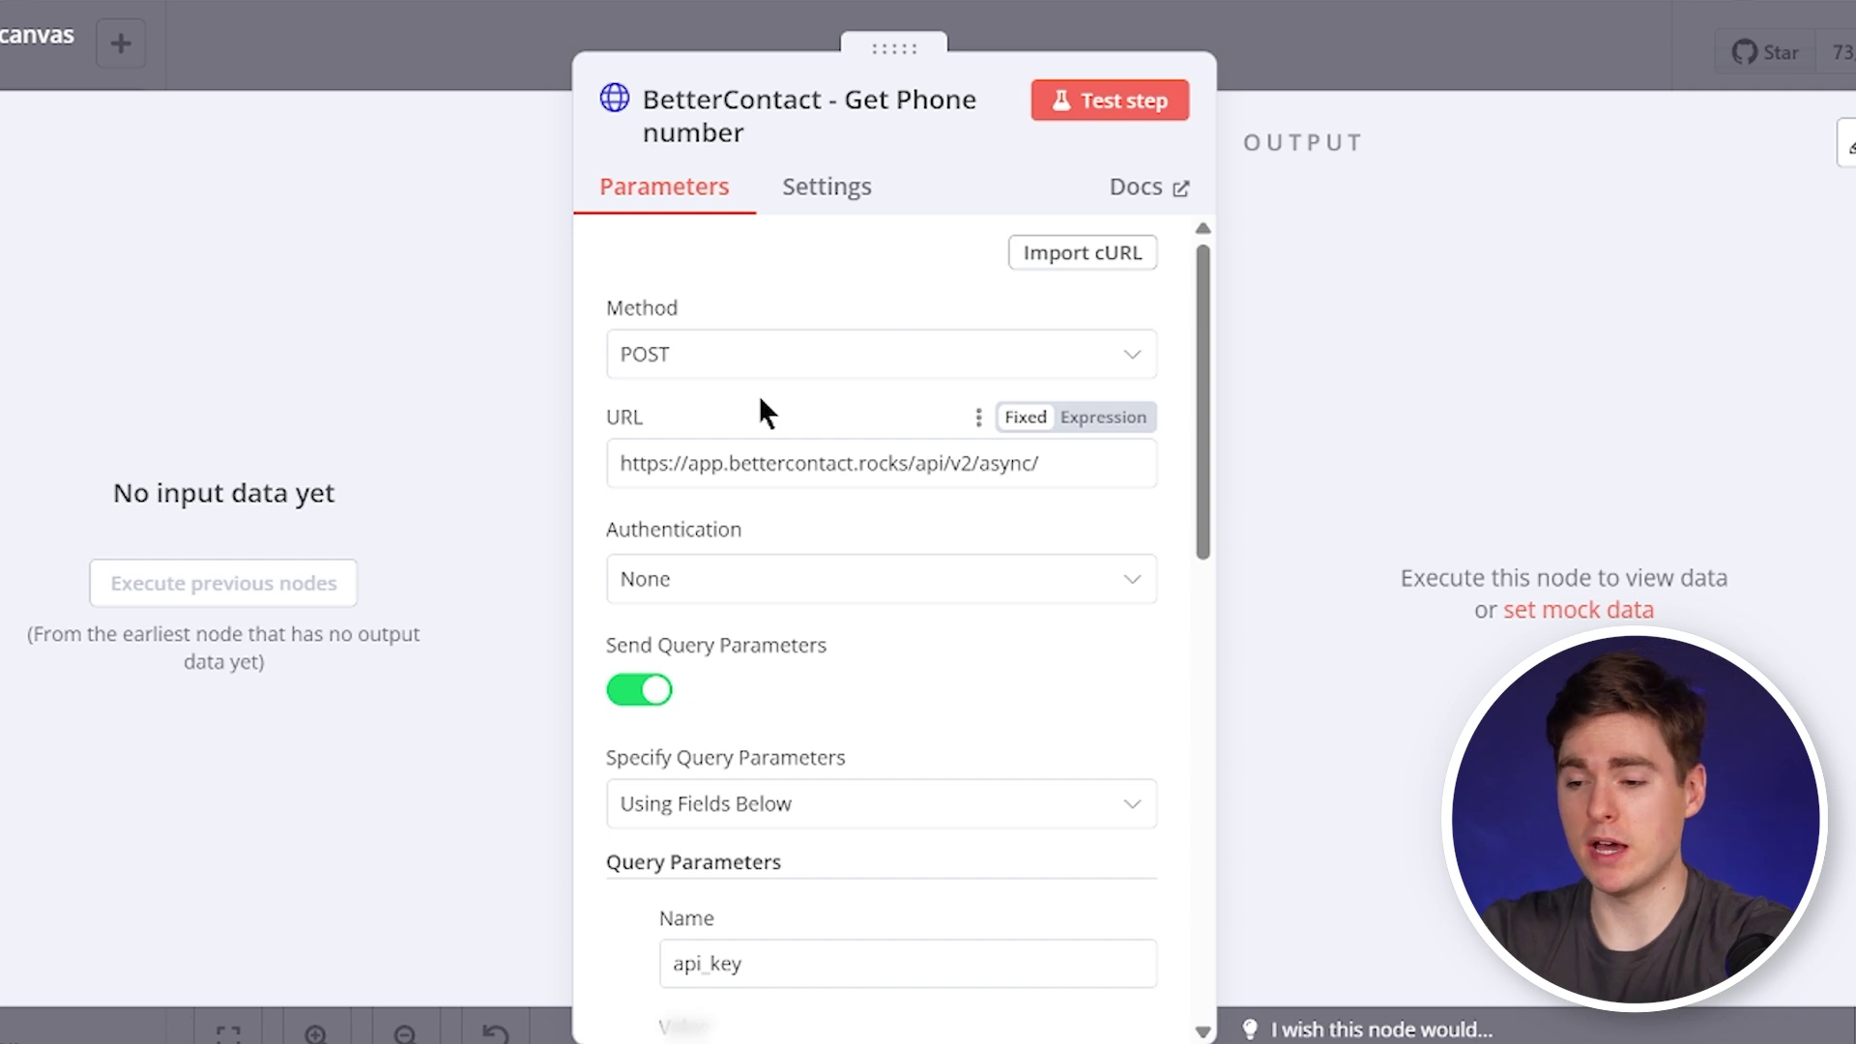
- Scroll through the BetterContact node's query parameters and reveal the api_key value
{"action": "scroll", "coordinate": [761, 400], "scroll_direction": "down", "scroll_amount": 2}
{"action": "scroll", "coordinate": [758, 395], "scroll_direction": "down", "scroll_amount": 2}
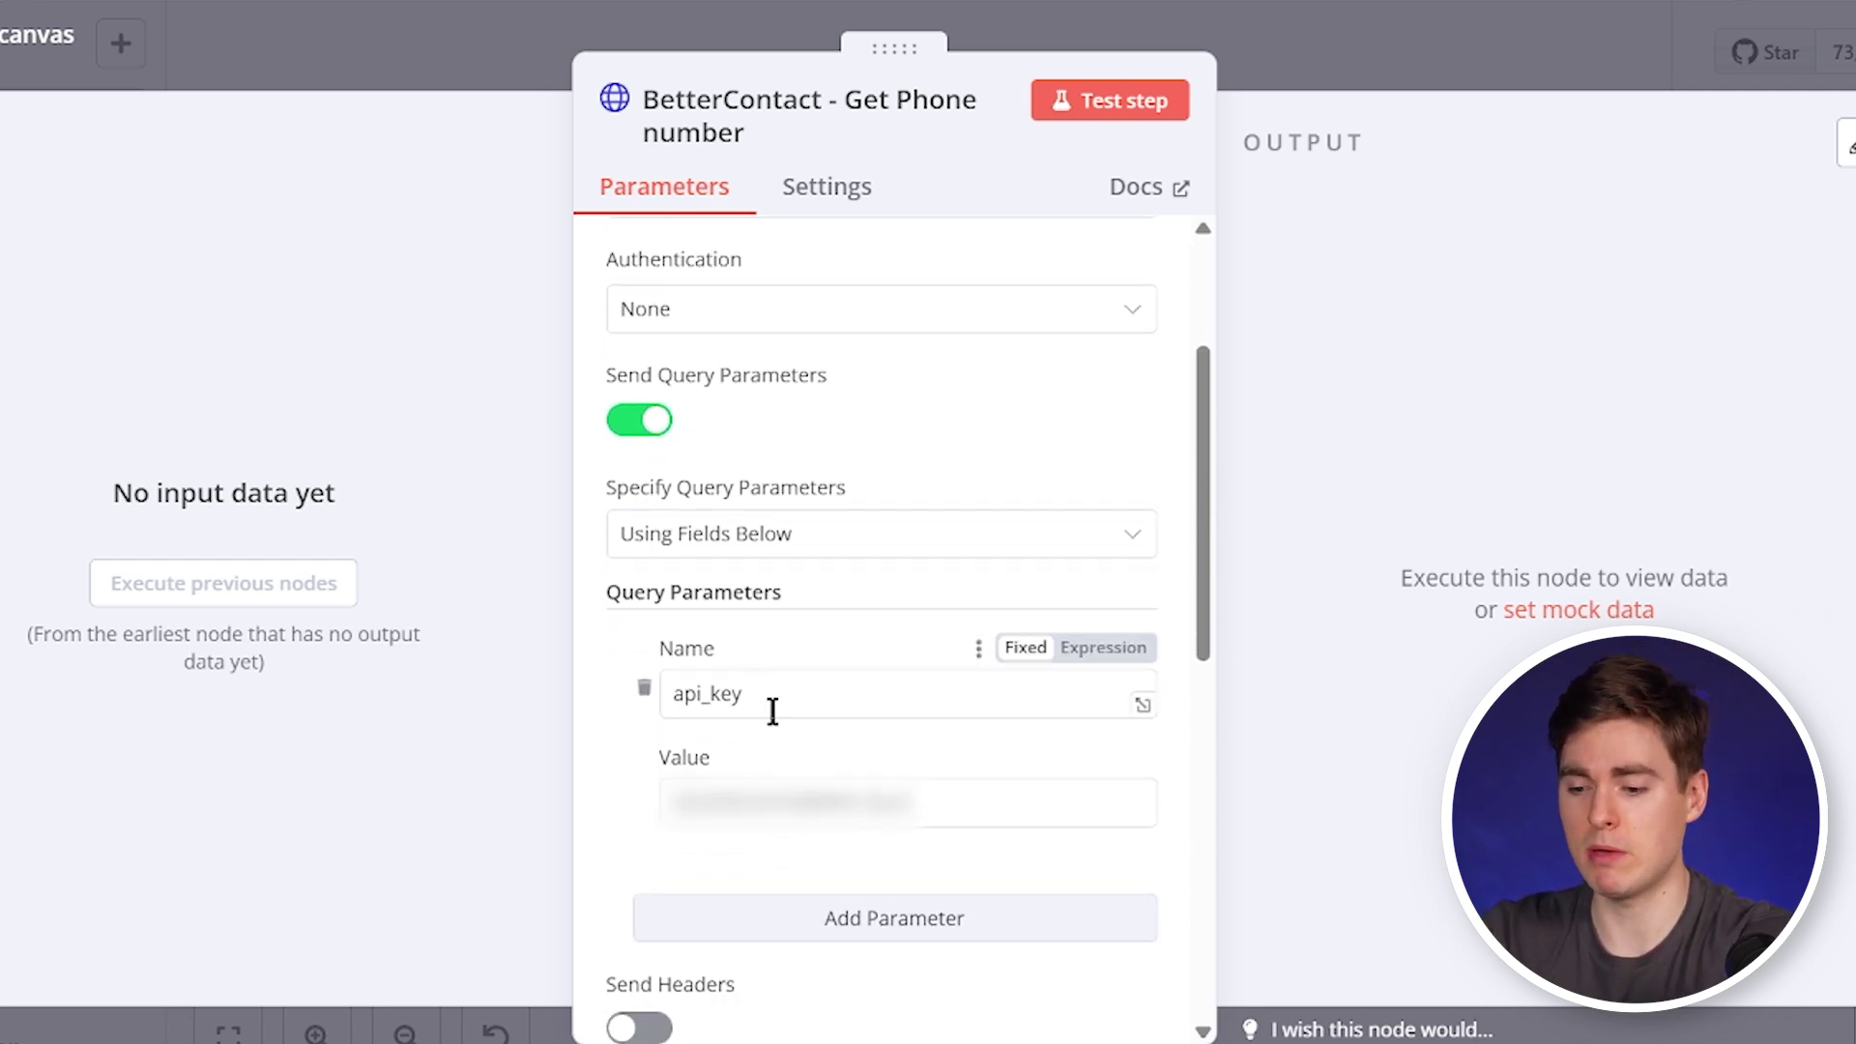
{"action": "scroll", "coordinate": [808, 779], "scroll_direction": "down", "scroll_amount": 3}
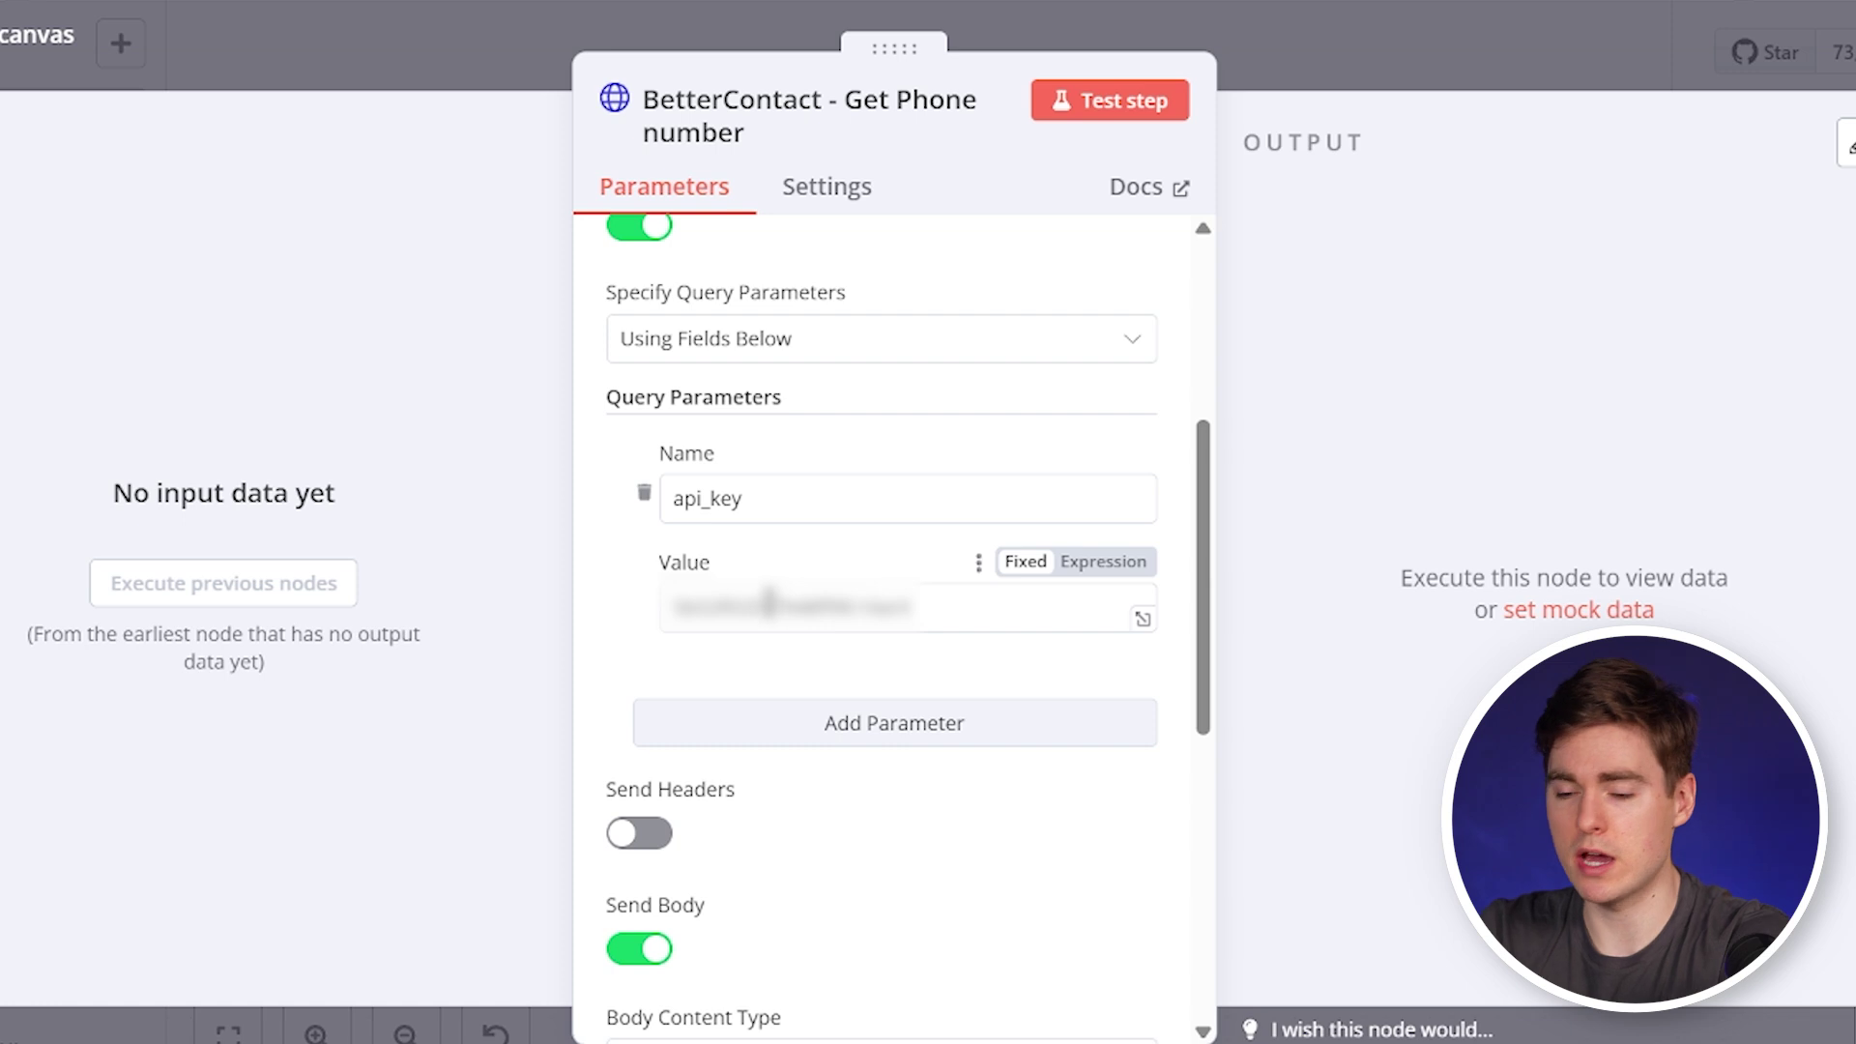
{"action": "left_click", "coordinate": [768, 604]}
- Review the JSON body (LinkedIn URL, enrich_phone_number true, webhook), then return to the canvas
{"action": "scroll", "coordinate": [769, 600], "scroll_direction": "down", "scroll_amount": 2}
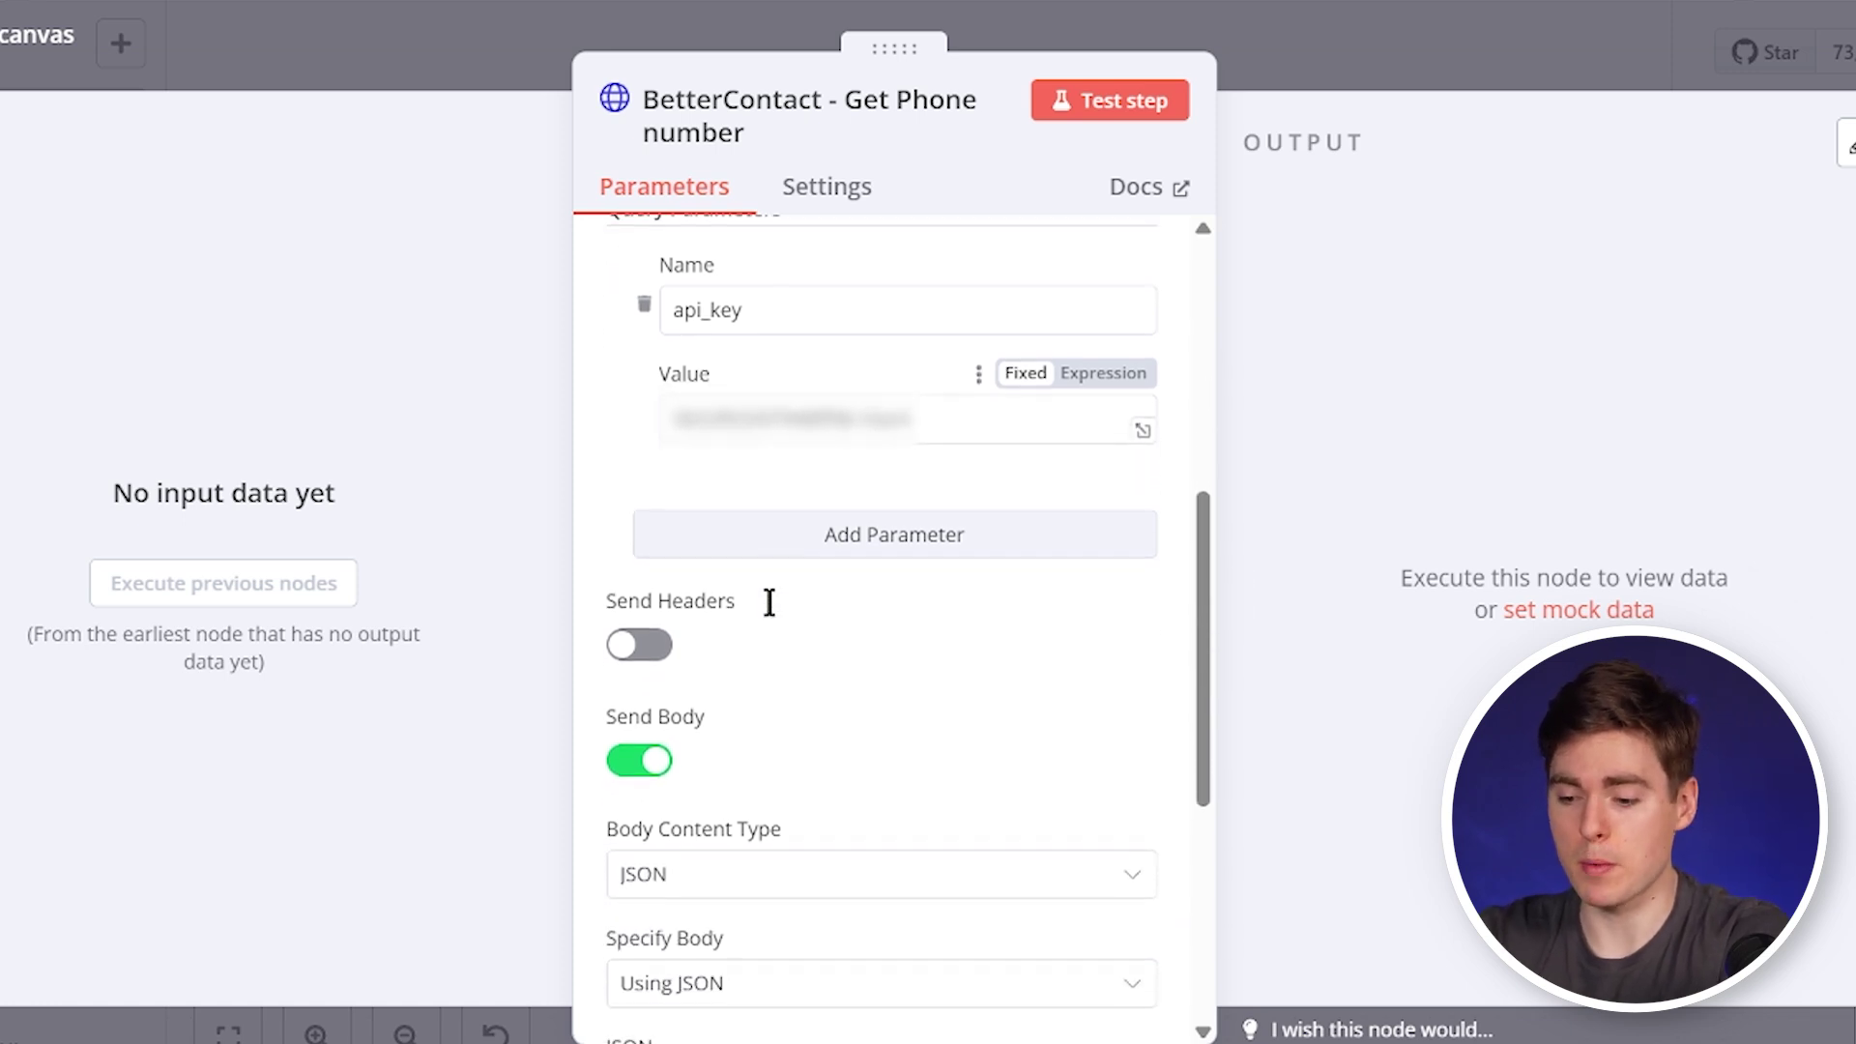
{"action": "scroll", "coordinate": [768, 599], "scroll_direction": "down", "scroll_amount": 3}
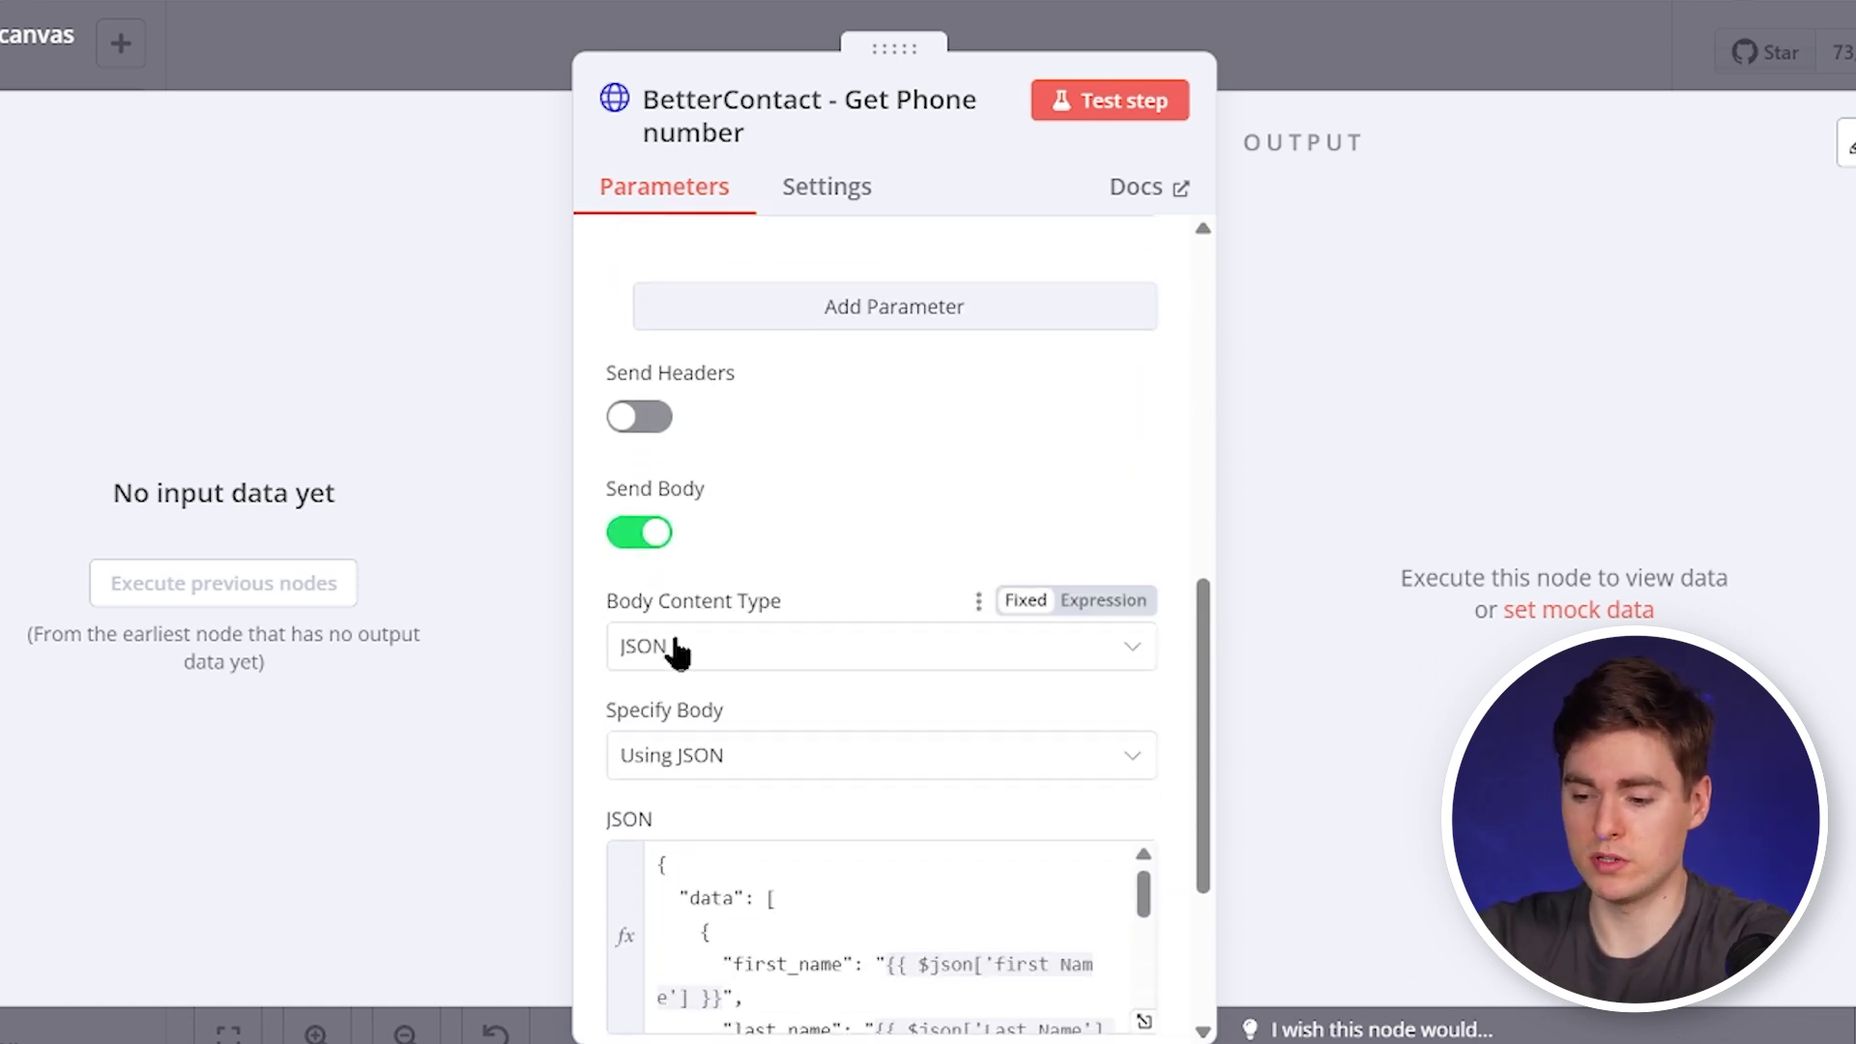
{"action": "scroll", "coordinate": [744, 624], "scroll_direction": "down", "scroll_amount": 3}
{"action": "scroll", "coordinate": [831, 648], "scroll_direction": "down", "scroll_amount": 2}
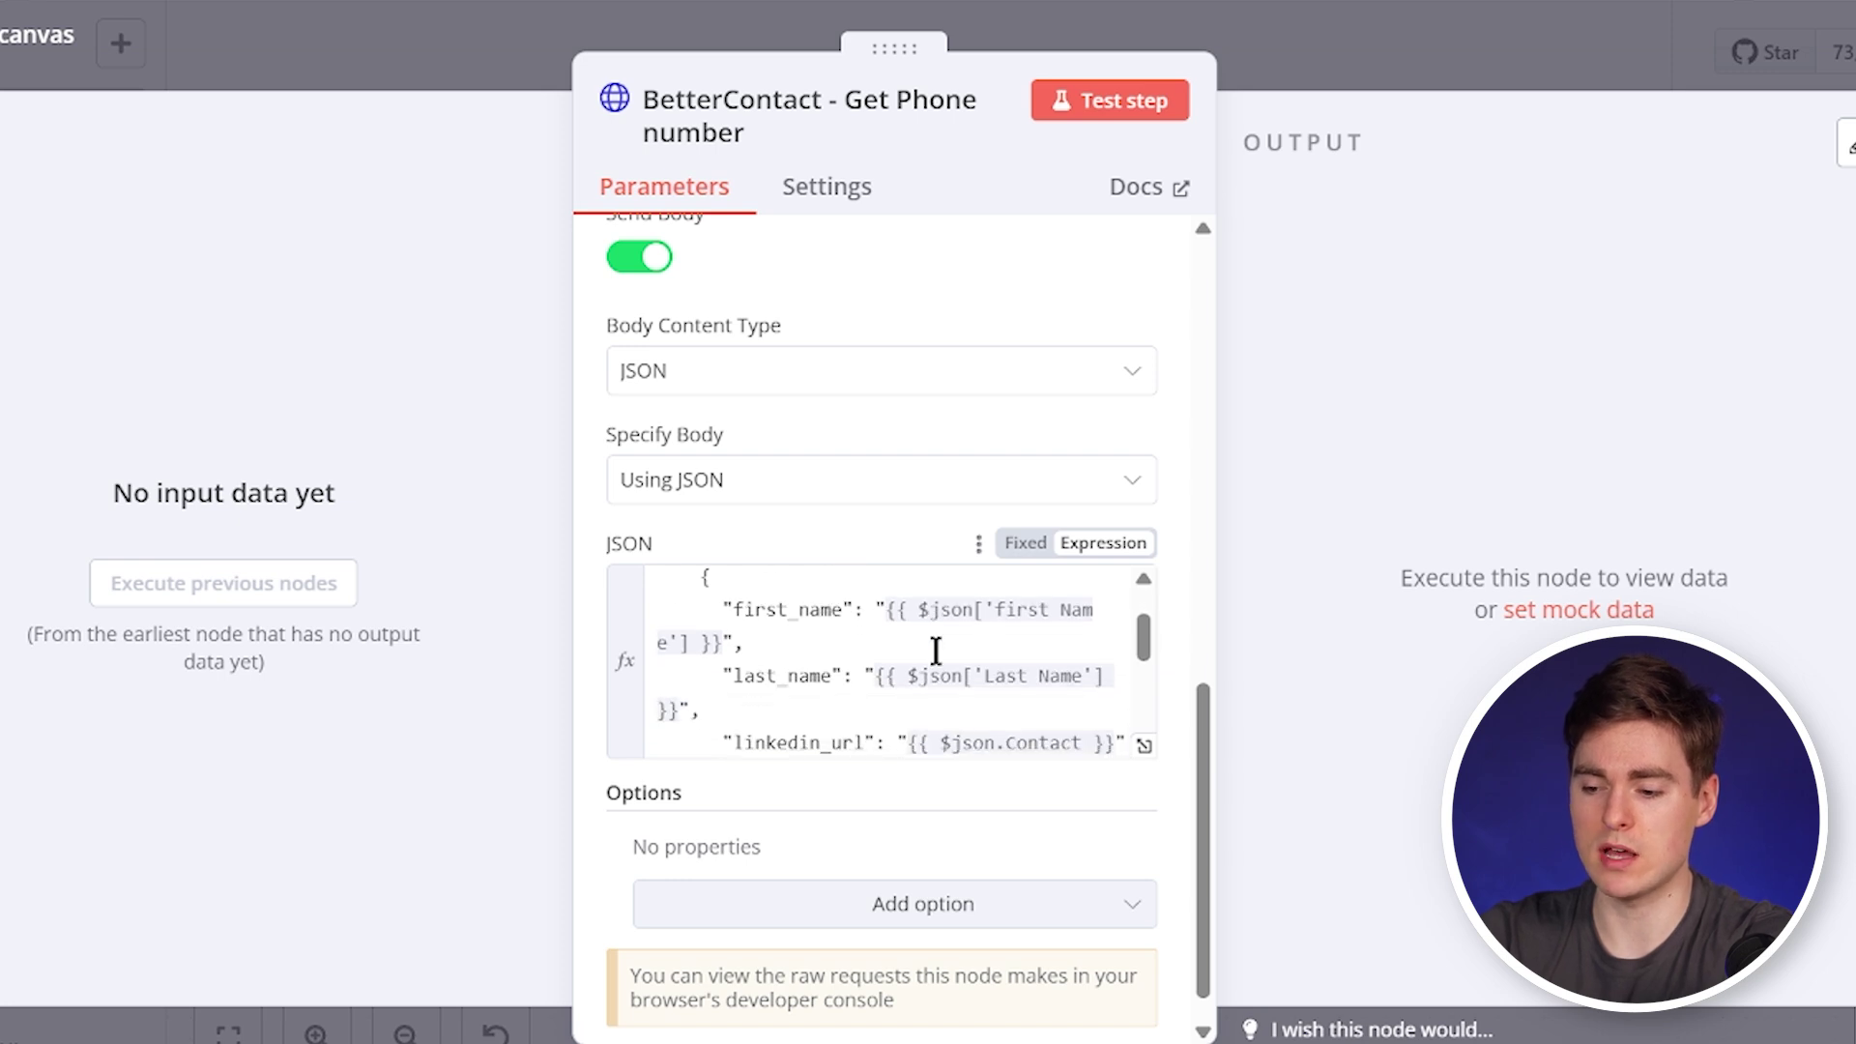
{"action": "scroll", "coordinate": [936, 650], "scroll_direction": "down", "scroll_amount": 2}
{"action": "scroll", "coordinate": [943, 667], "scroll_direction": "up", "scroll_amount": 2}
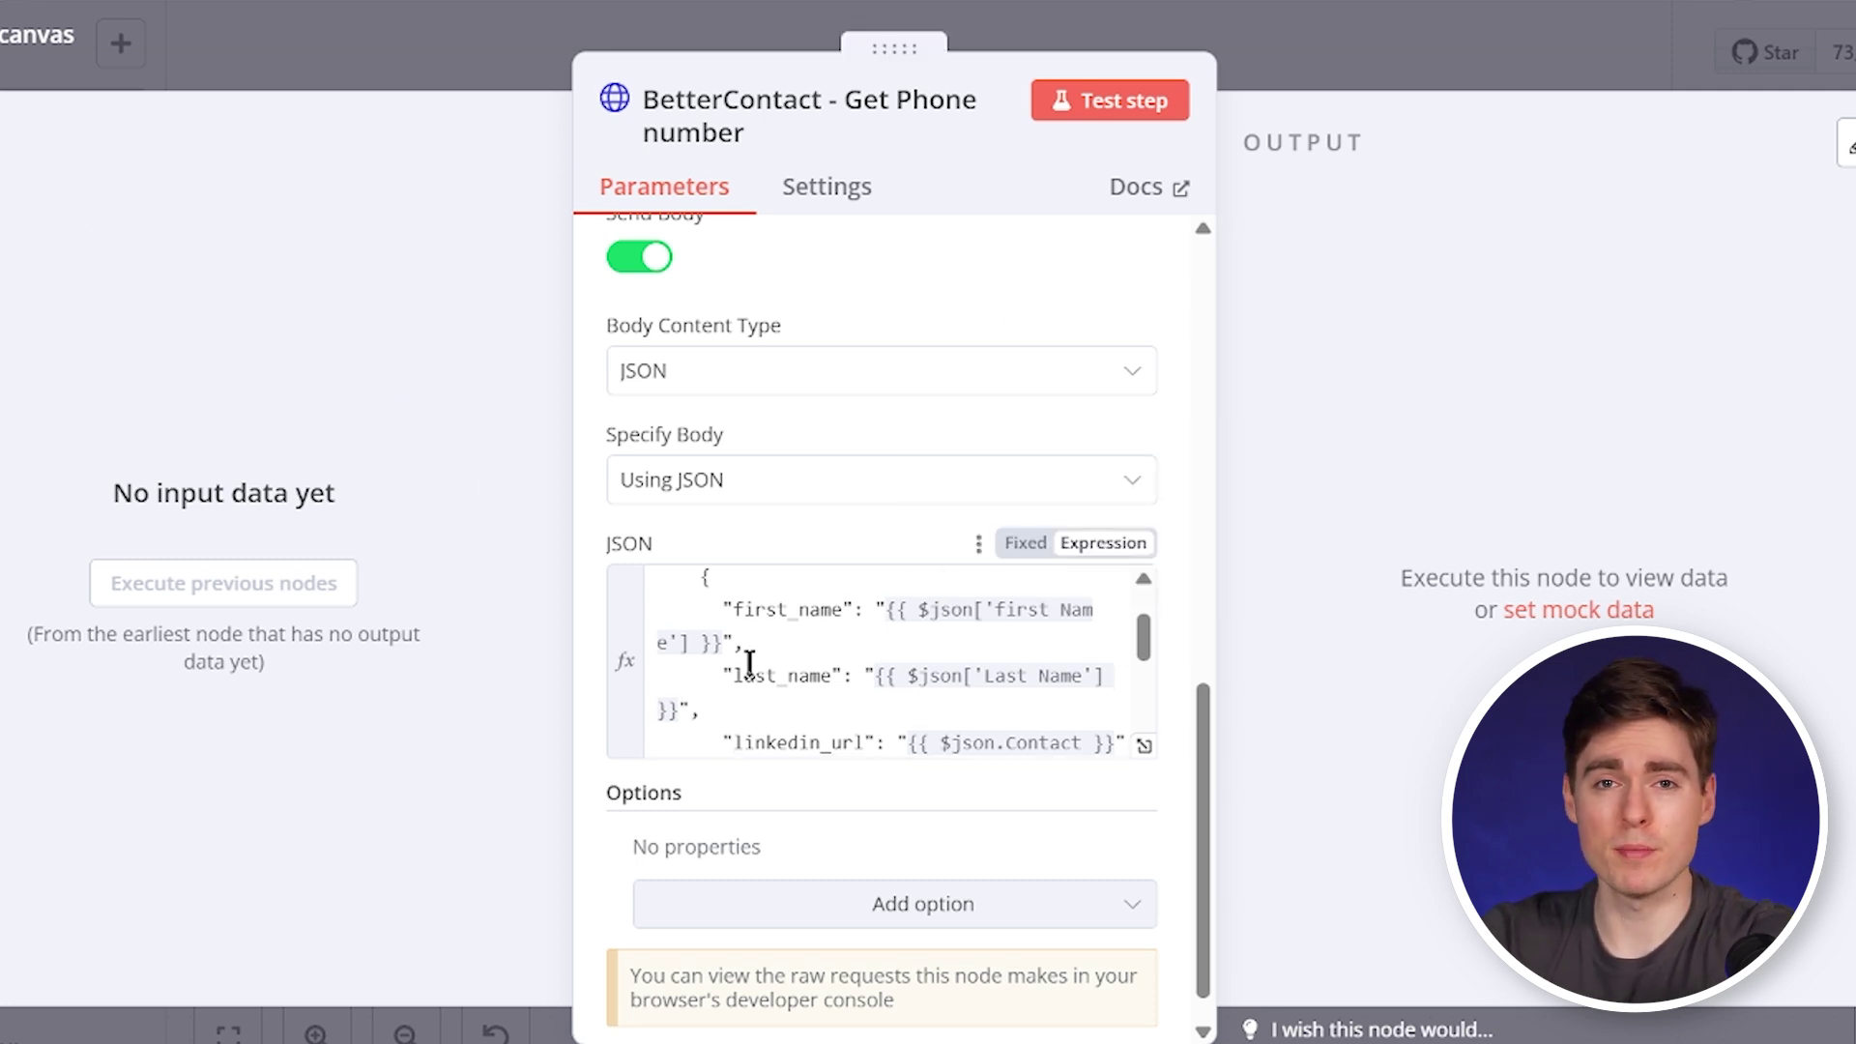
{"action": "scroll", "coordinate": [749, 665], "scroll_direction": "down", "scroll_amount": 5}
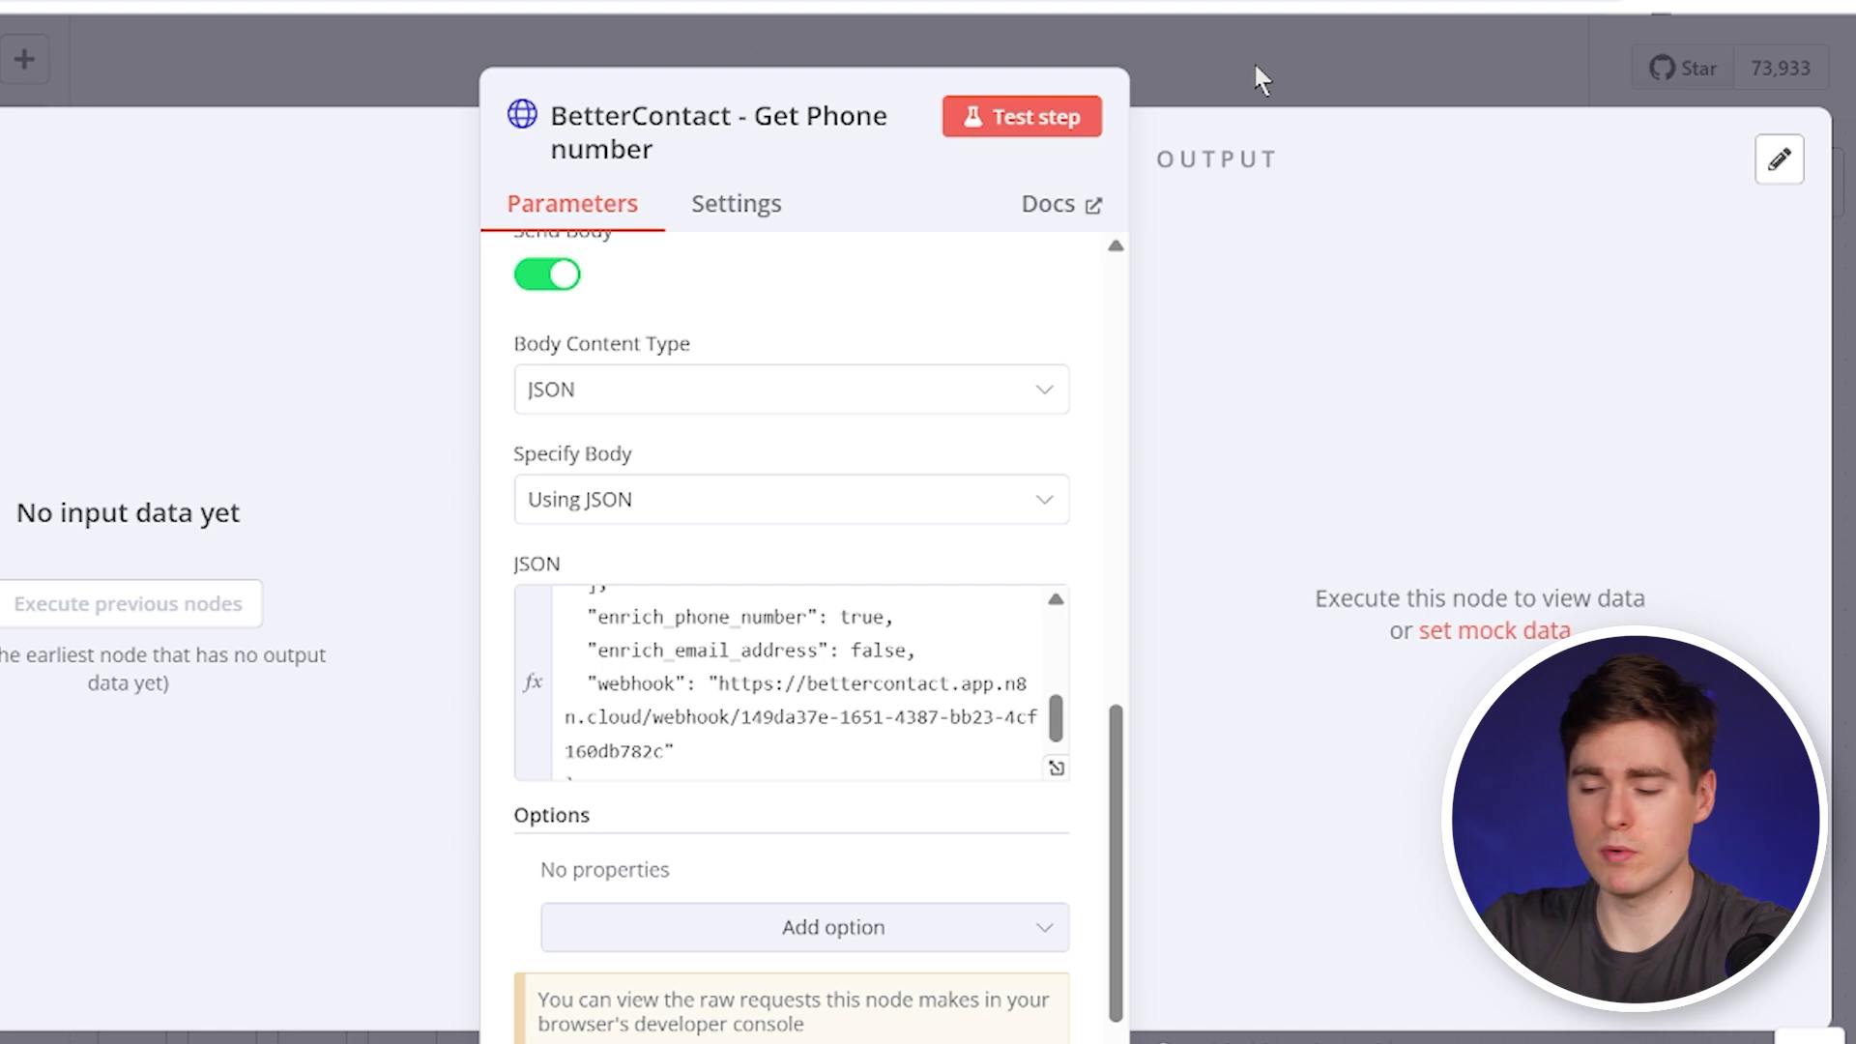
{"action": "left_click", "coordinate": [1253, 61]}
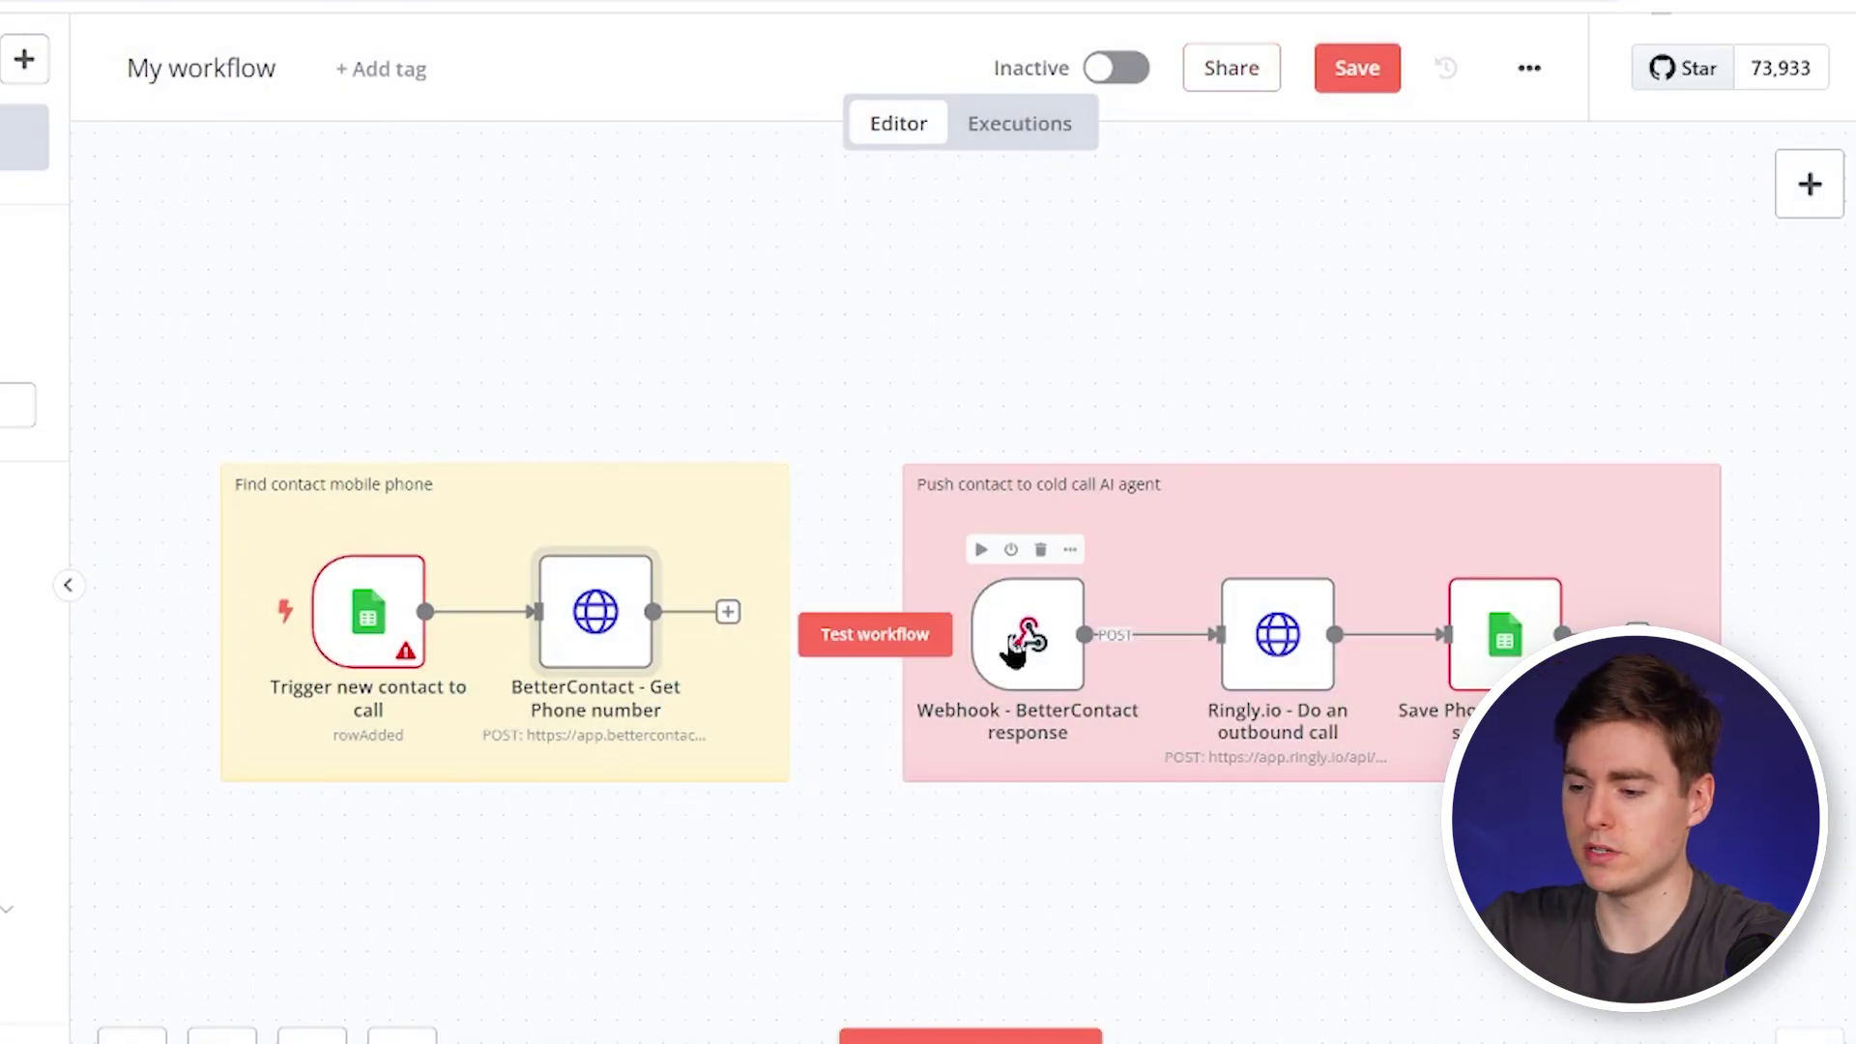
- Add a temporary Webhook node and copy its production URL
{"action": "left_click", "coordinate": [1789, 180]}
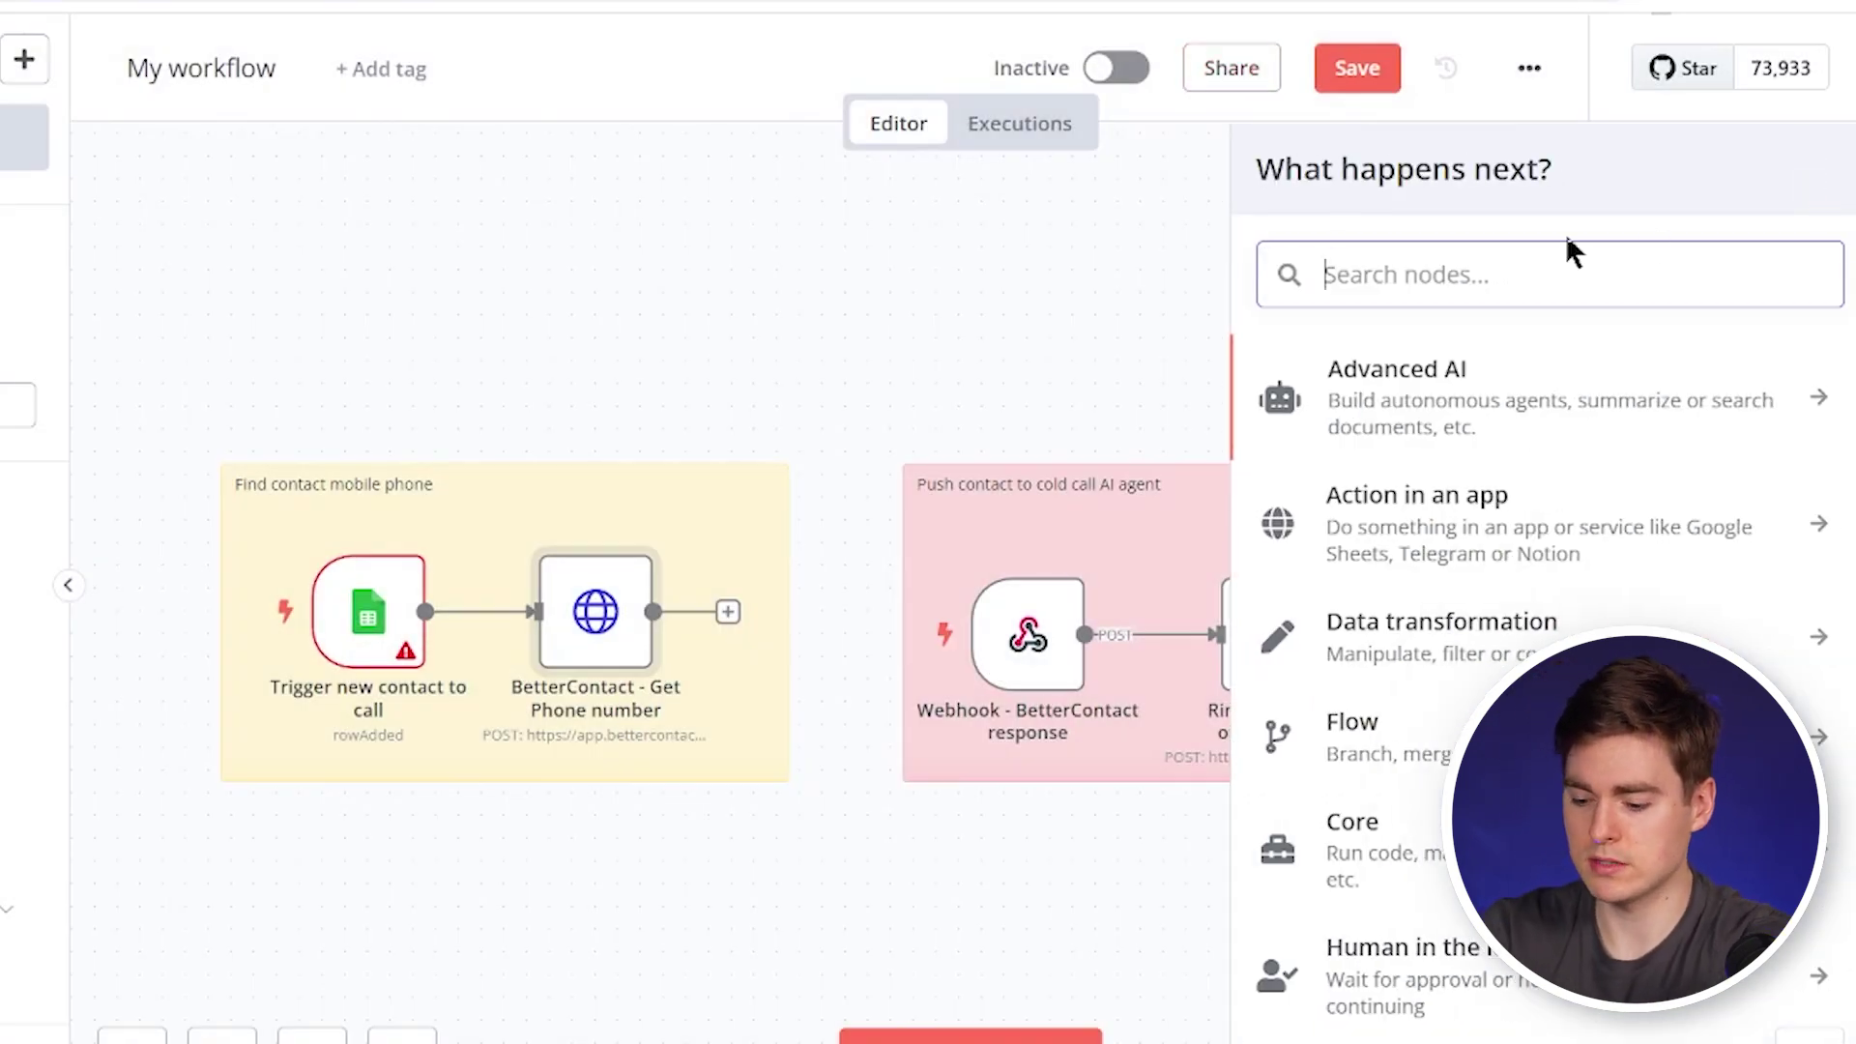
{"action": "type", "text": "webhoo"}
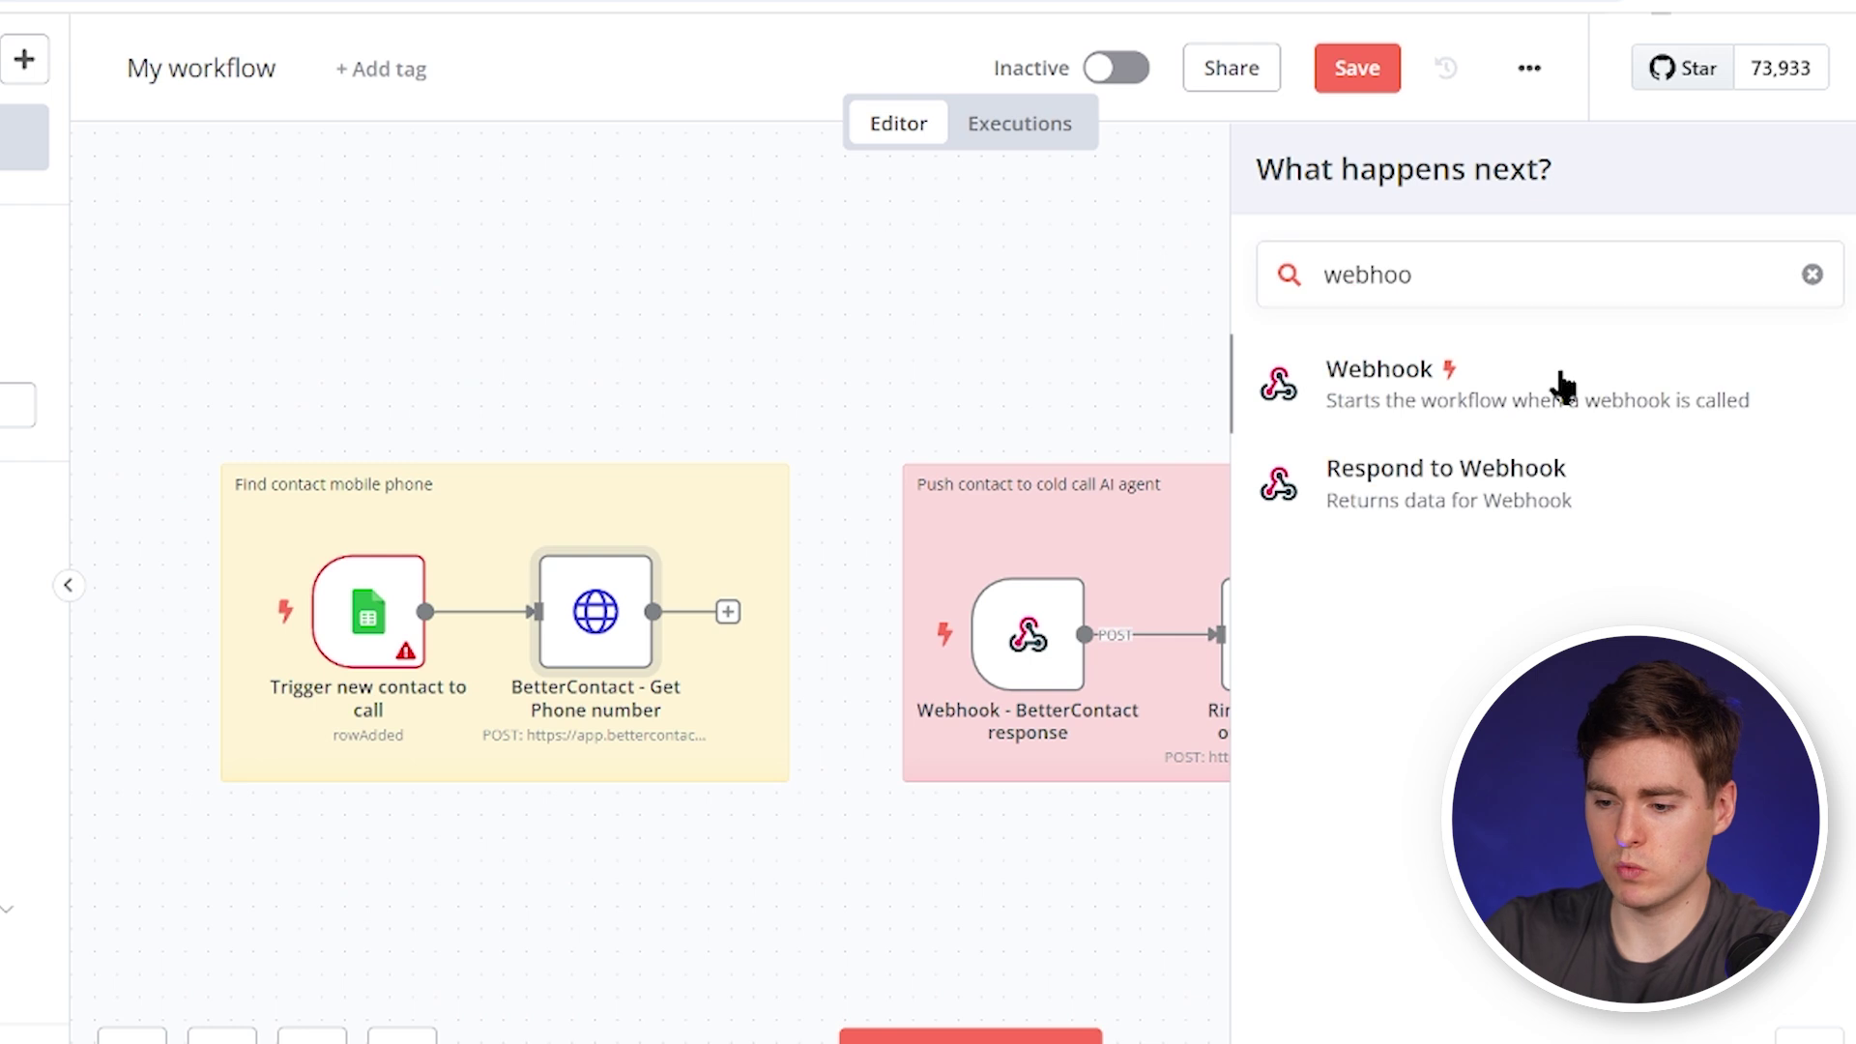
{"action": "left_click", "coordinate": [1564, 386]}
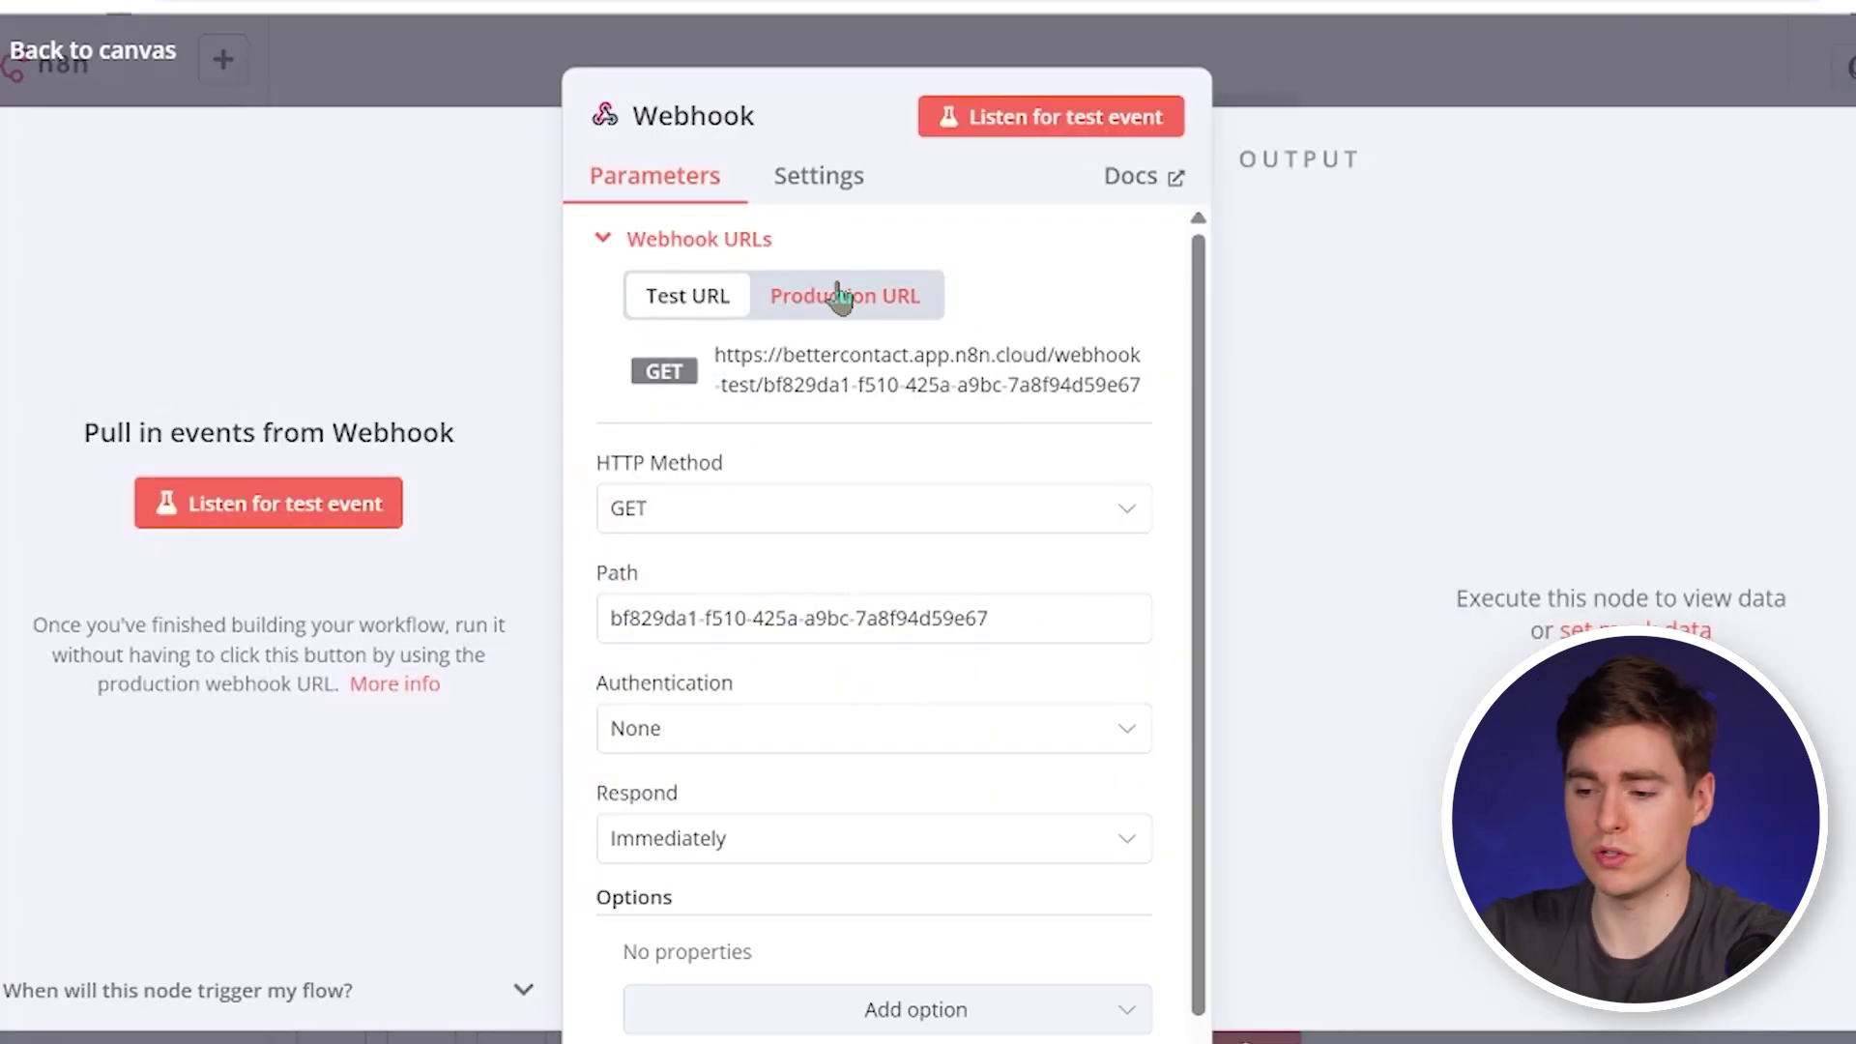
{"action": "left_click", "coordinate": [839, 298]}
{"action": "left_click", "coordinate": [911, 363]}
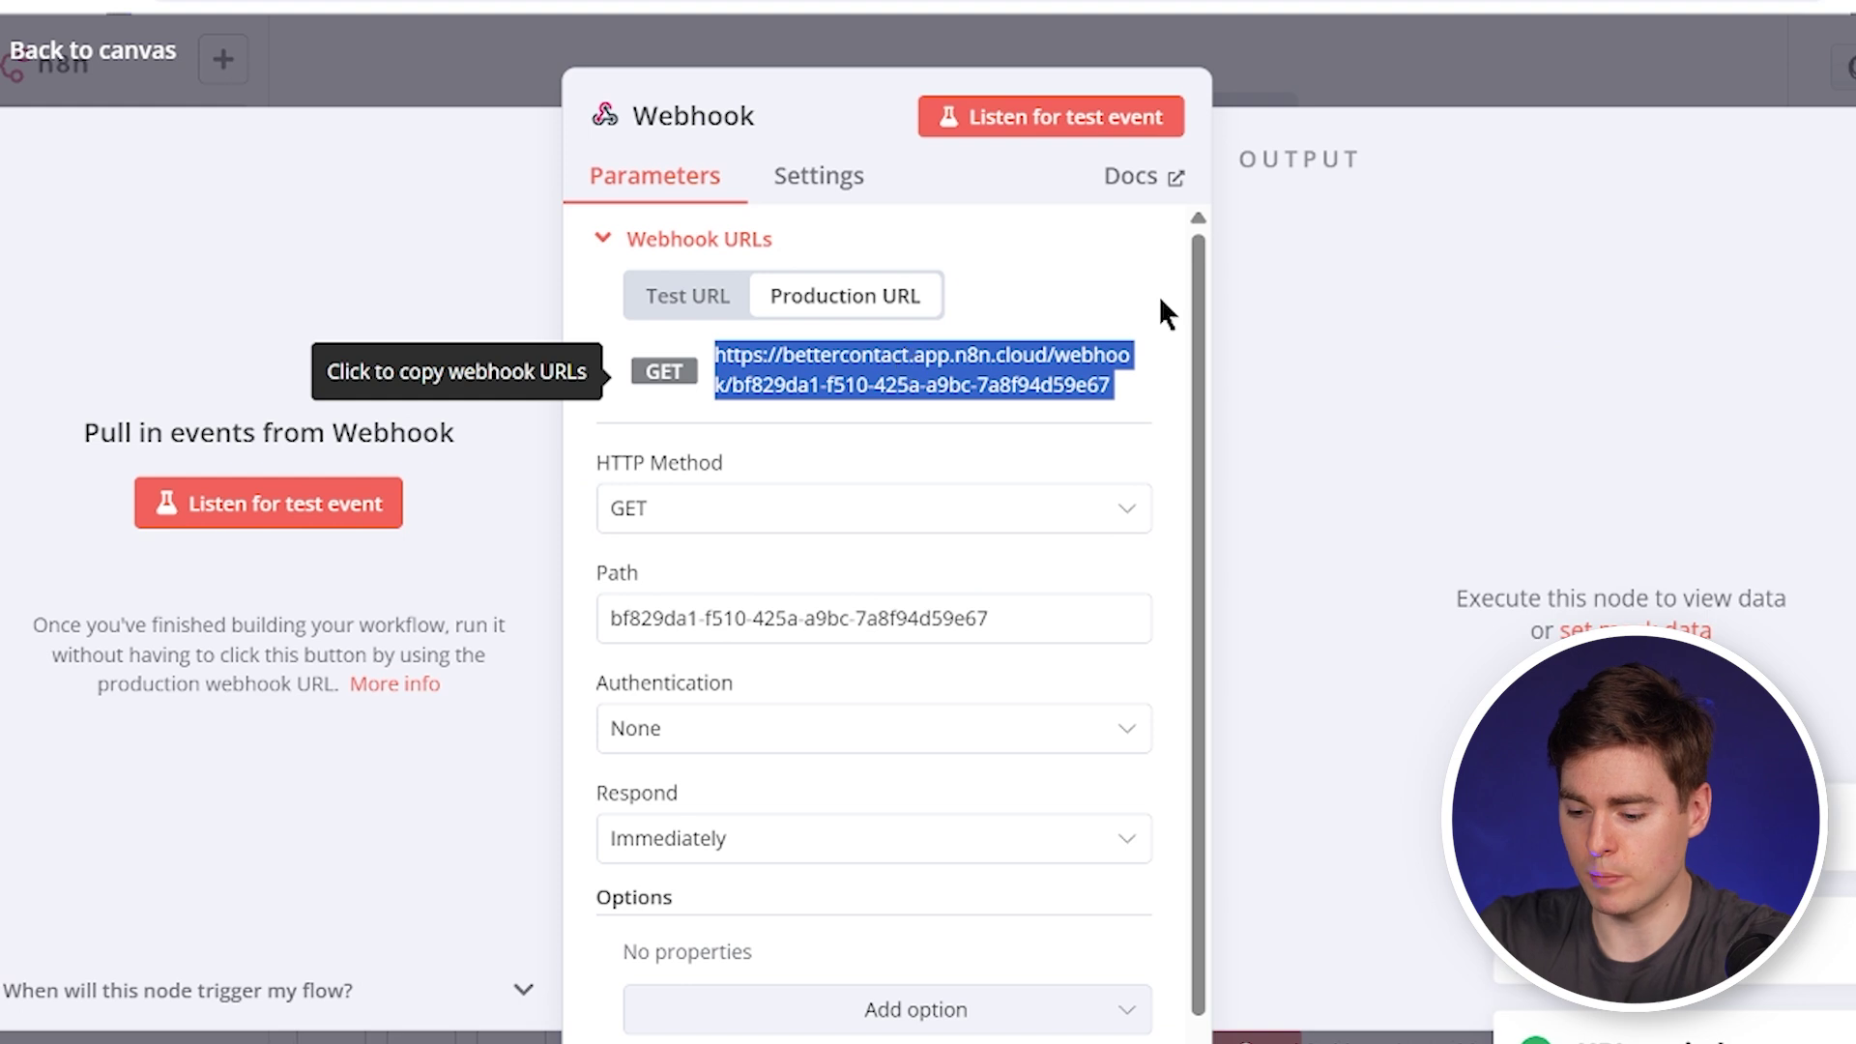
{"action": "key", "text": "Escape"}
- Open the BetterContact node's settings
{"action": "mouse_move", "coordinate": [506, 551]}
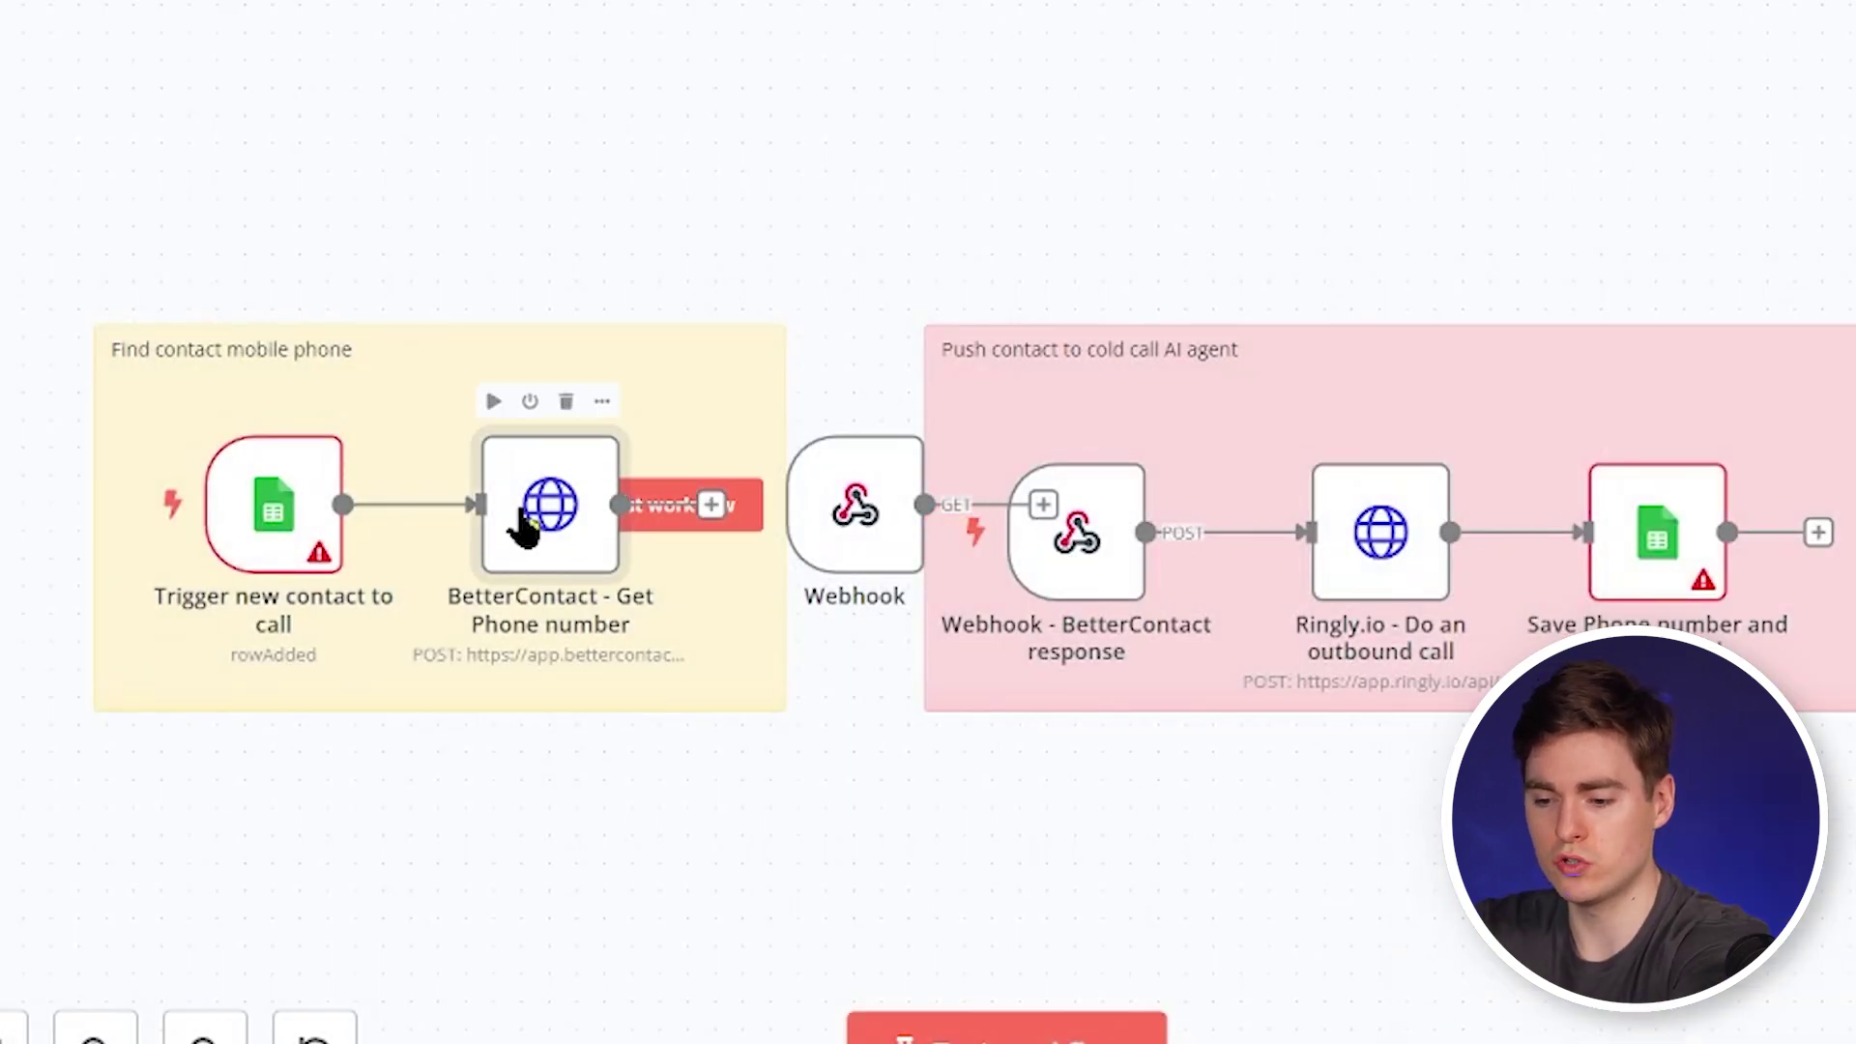
{"action": "double_click", "coordinate": [522, 527]}
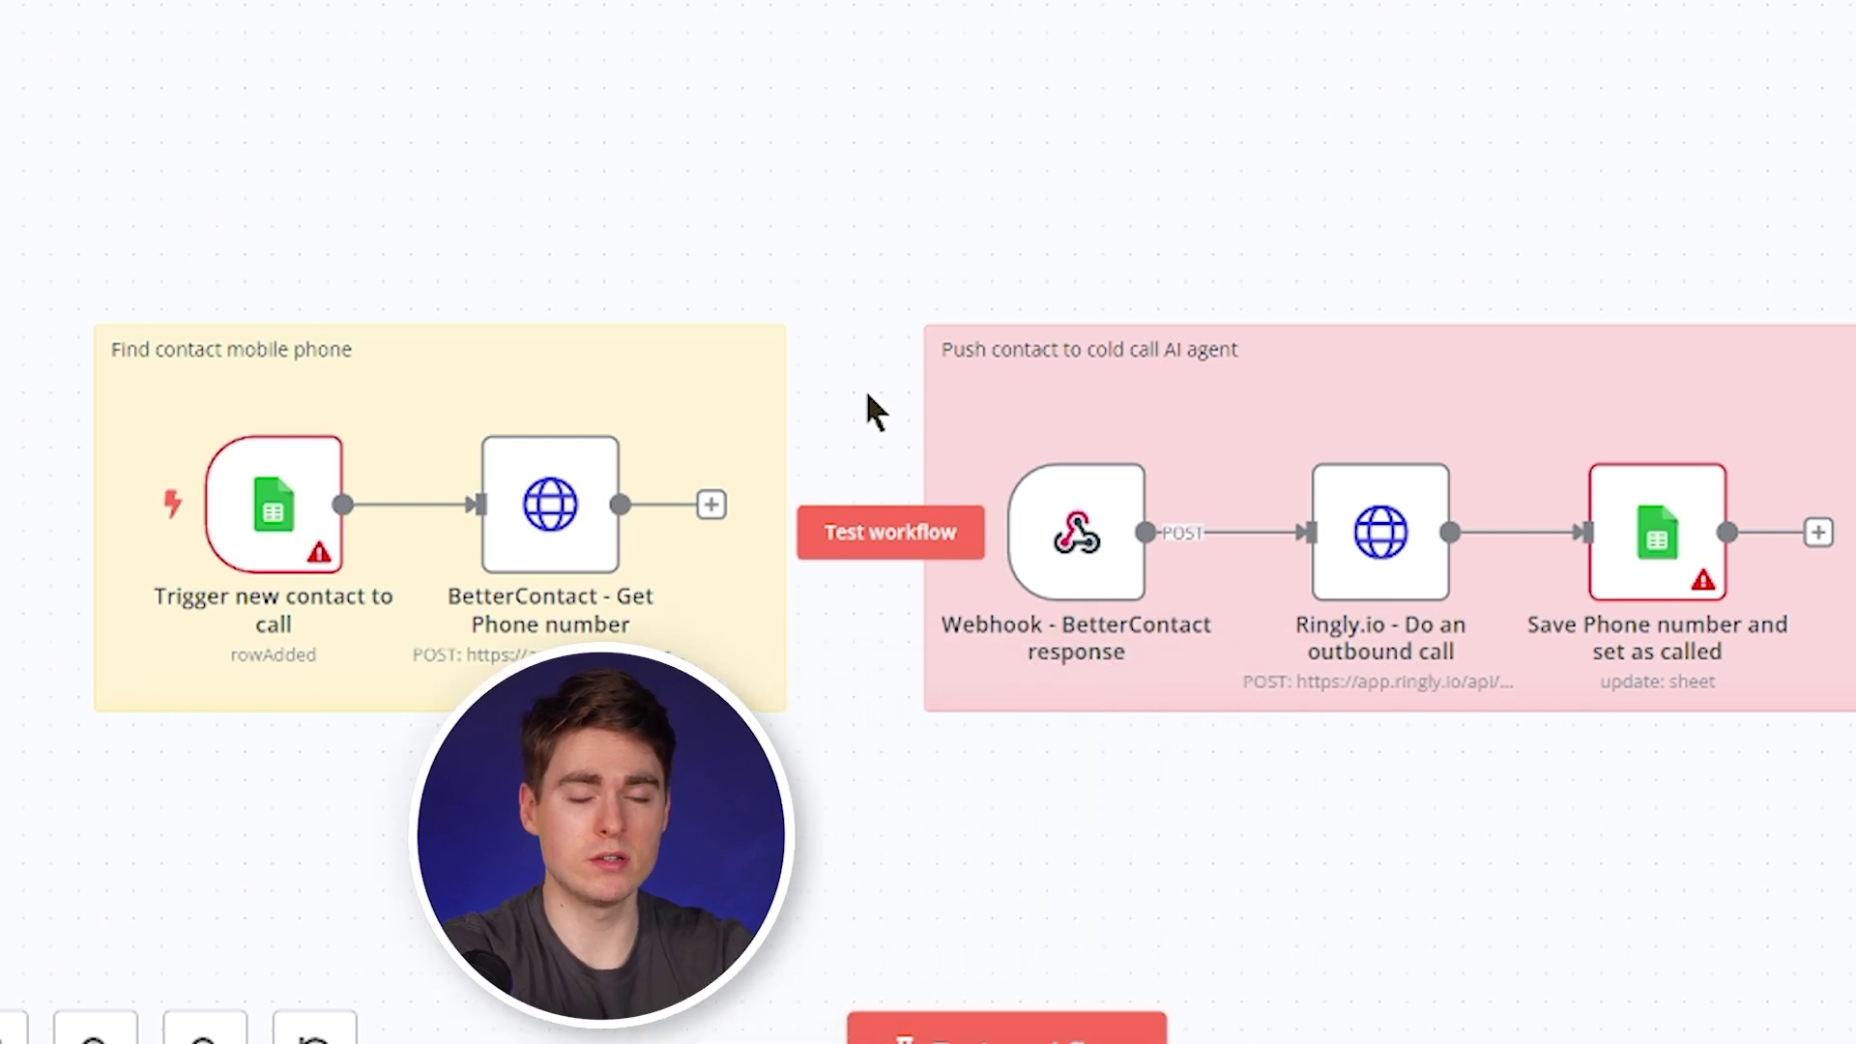
{"action": "mouse_move", "coordinate": [1114, 503]}
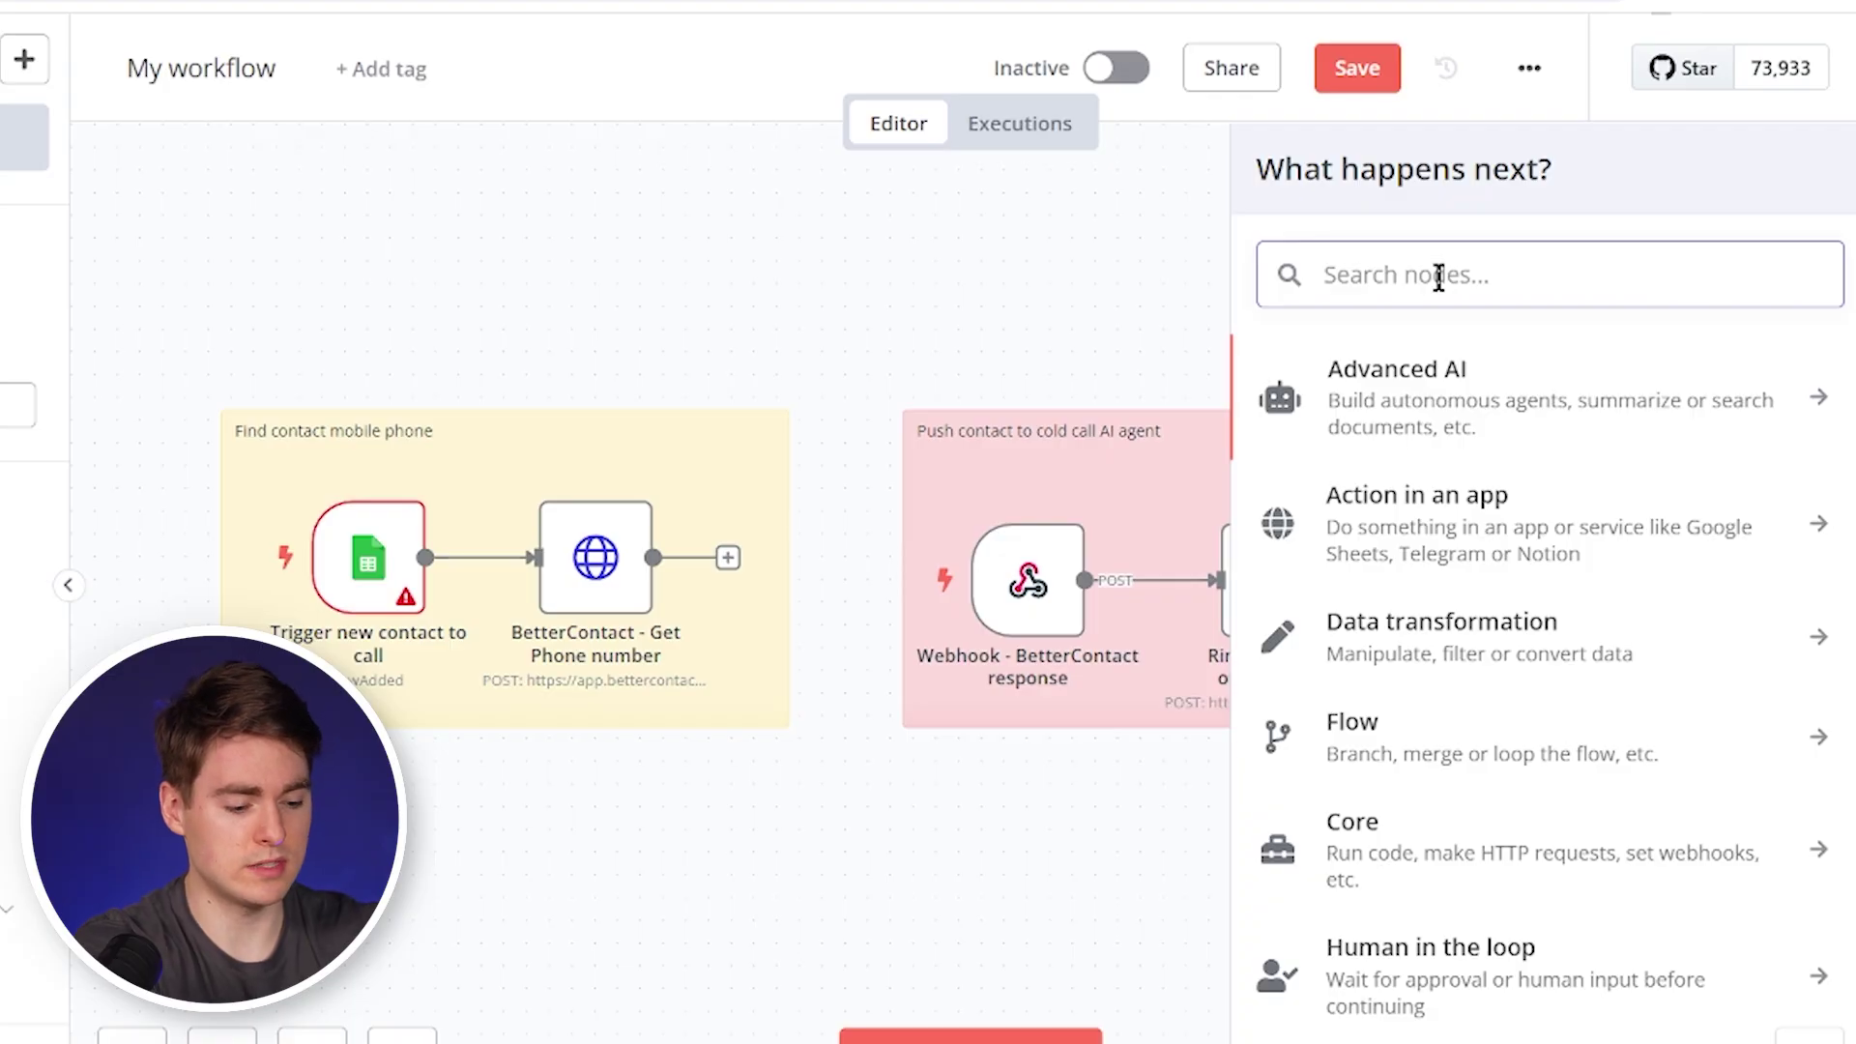
- Search 'http' and add an HTTP Request node
{"action": "type", "text": "http"}
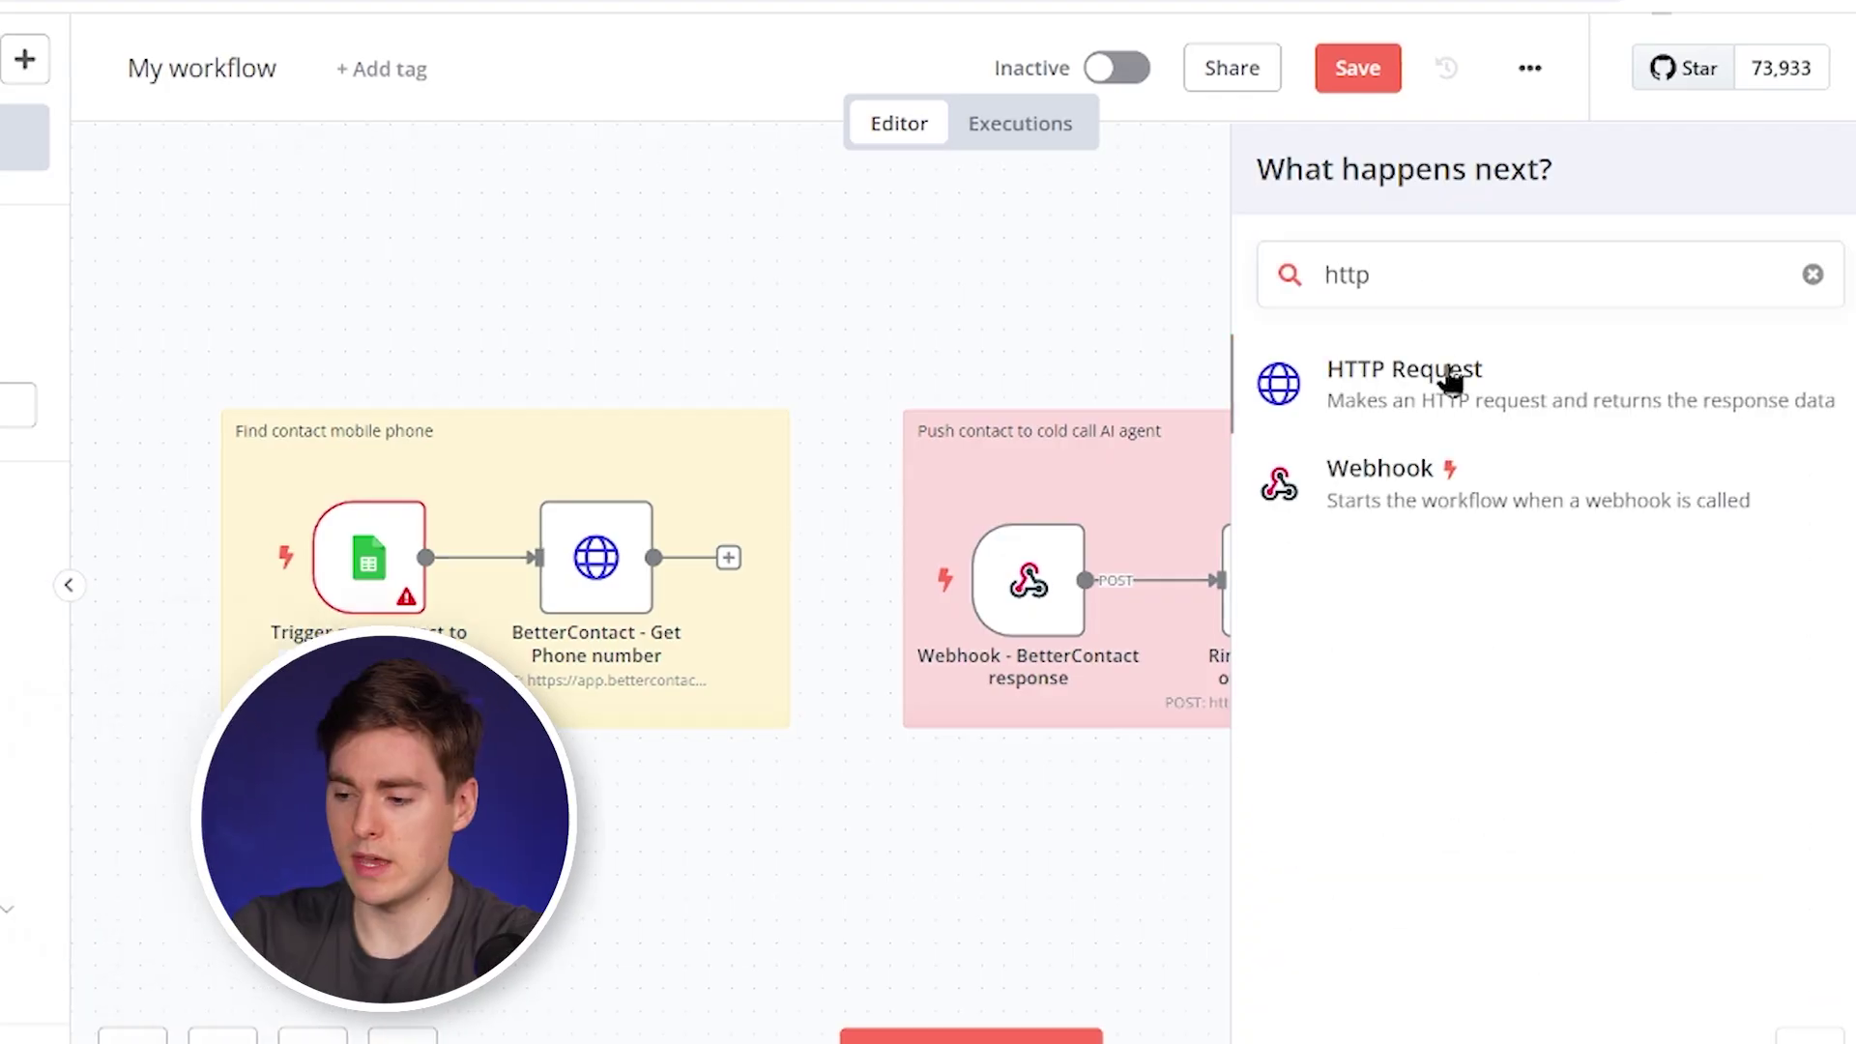
{"action": "left_click", "coordinate": [1447, 372]}
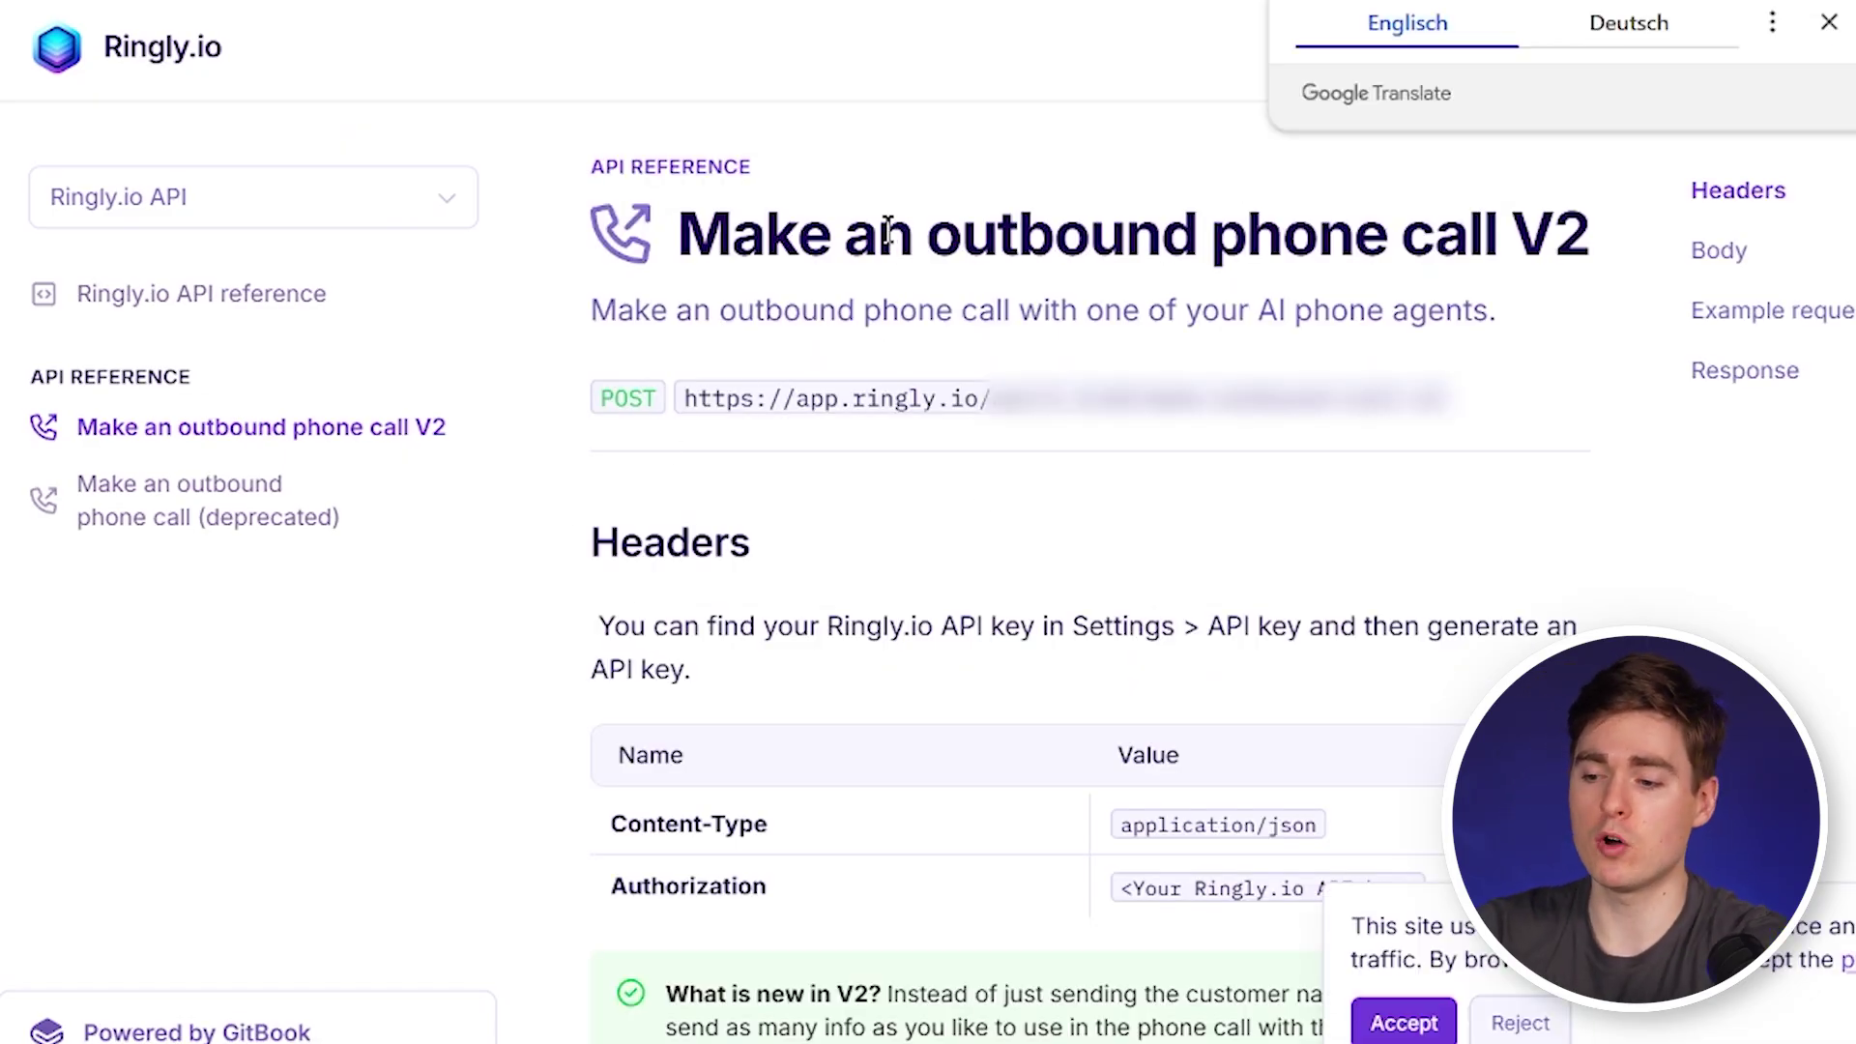
- Open the Ringly.io outbound call node and scroll down to its Authorization header
{"action": "scroll", "coordinate": [1127, 567], "scroll_direction": "down", "scroll_amount": 3}
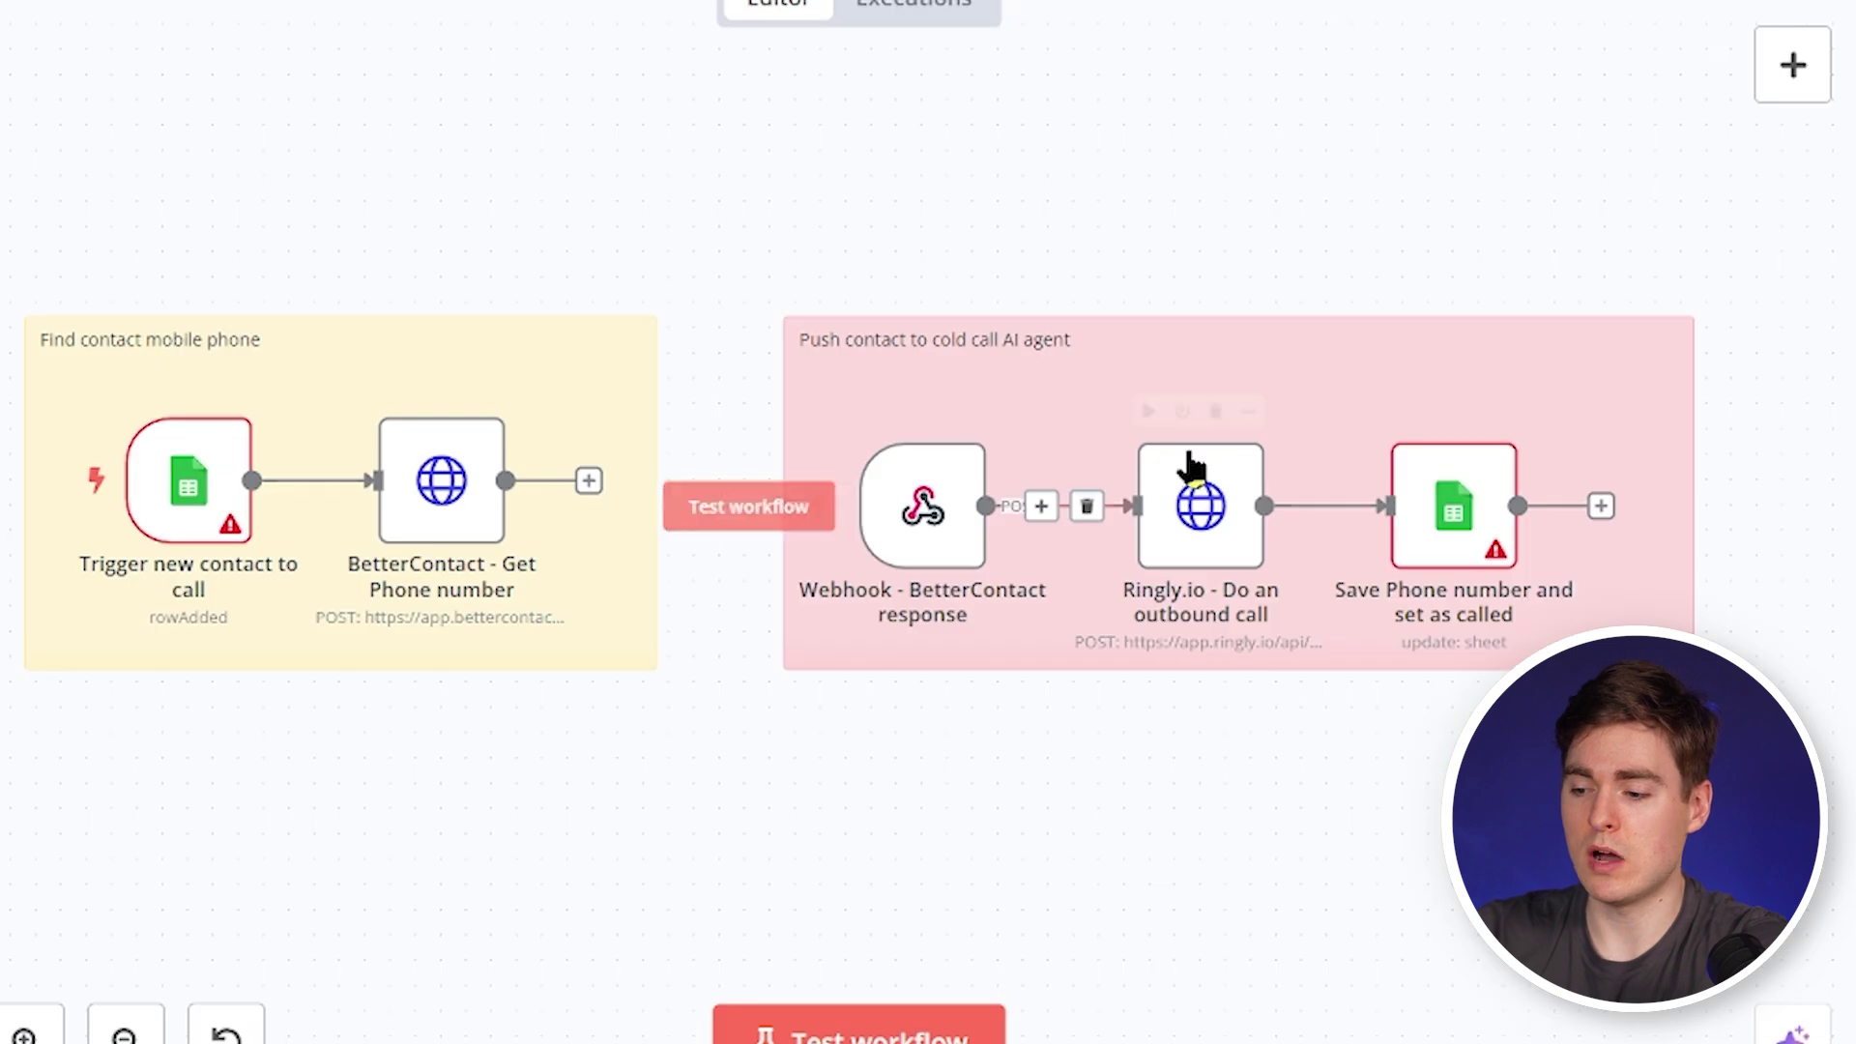
{"action": "left_click", "coordinate": [1202, 505]}
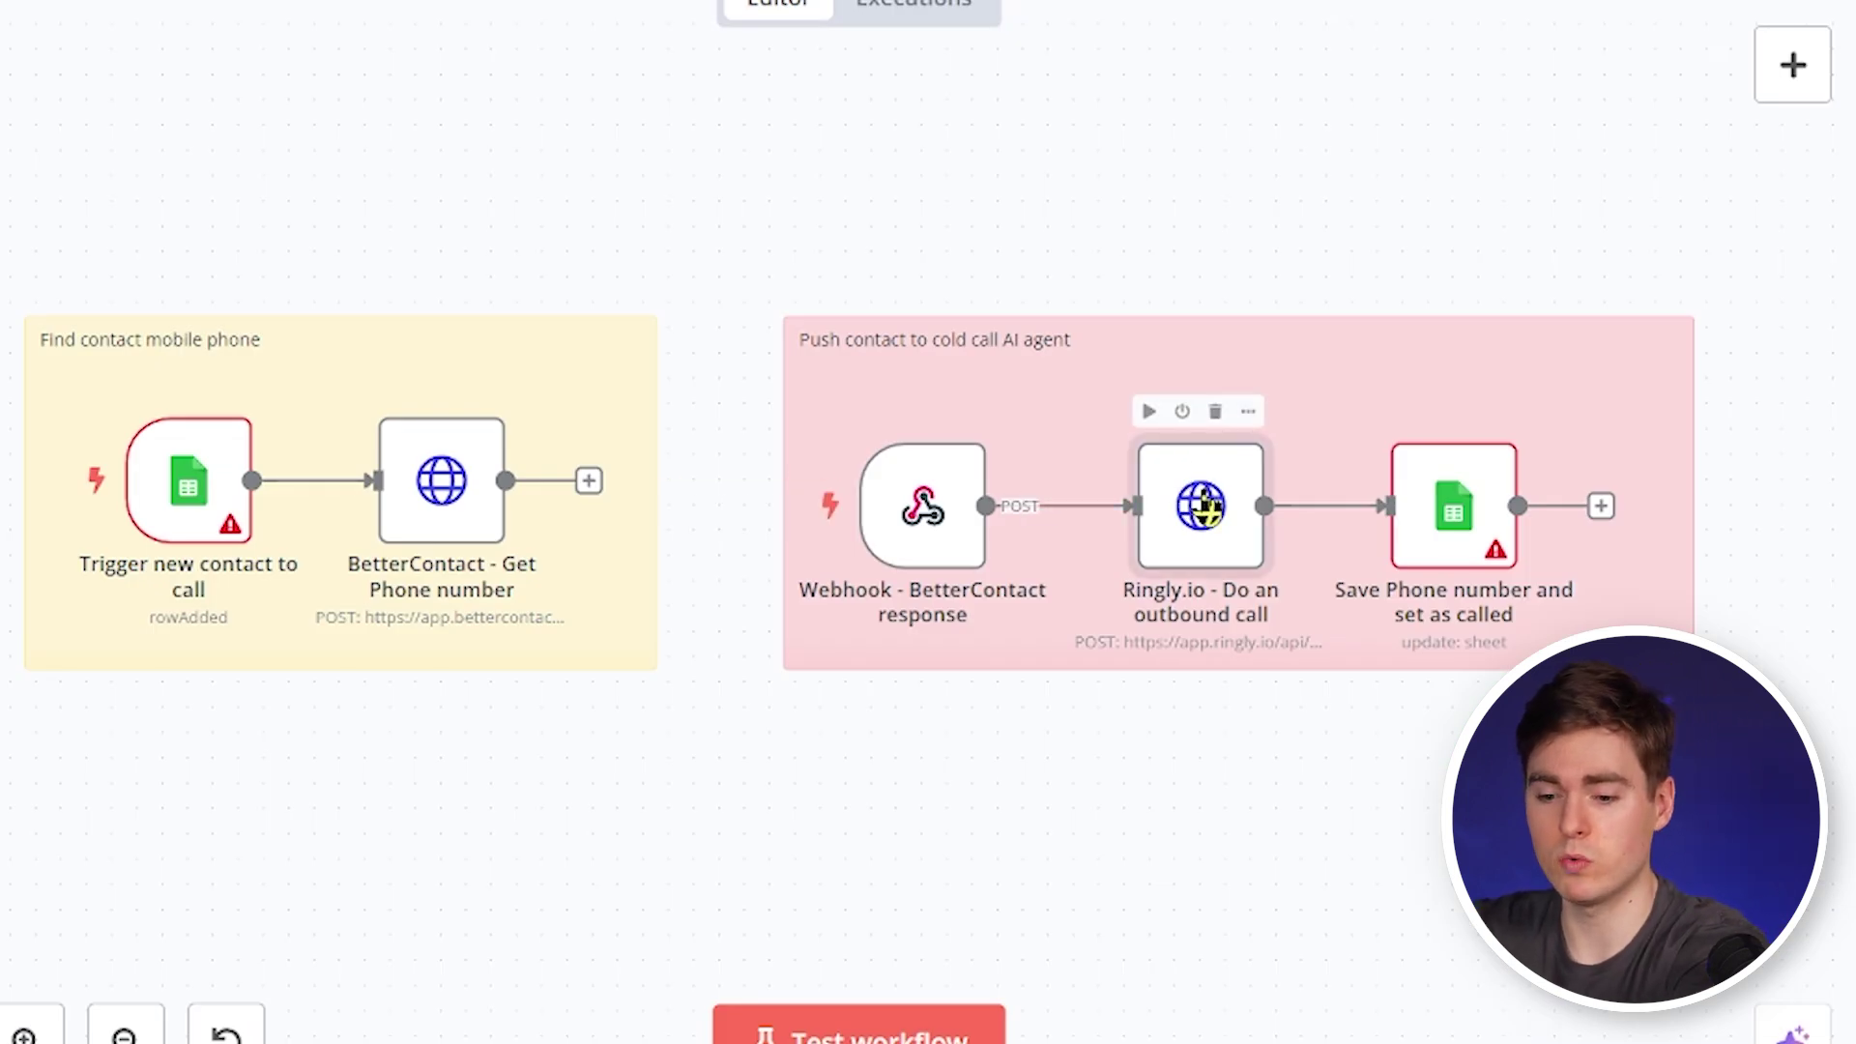
{"action": "double_click", "coordinate": [1202, 505]}
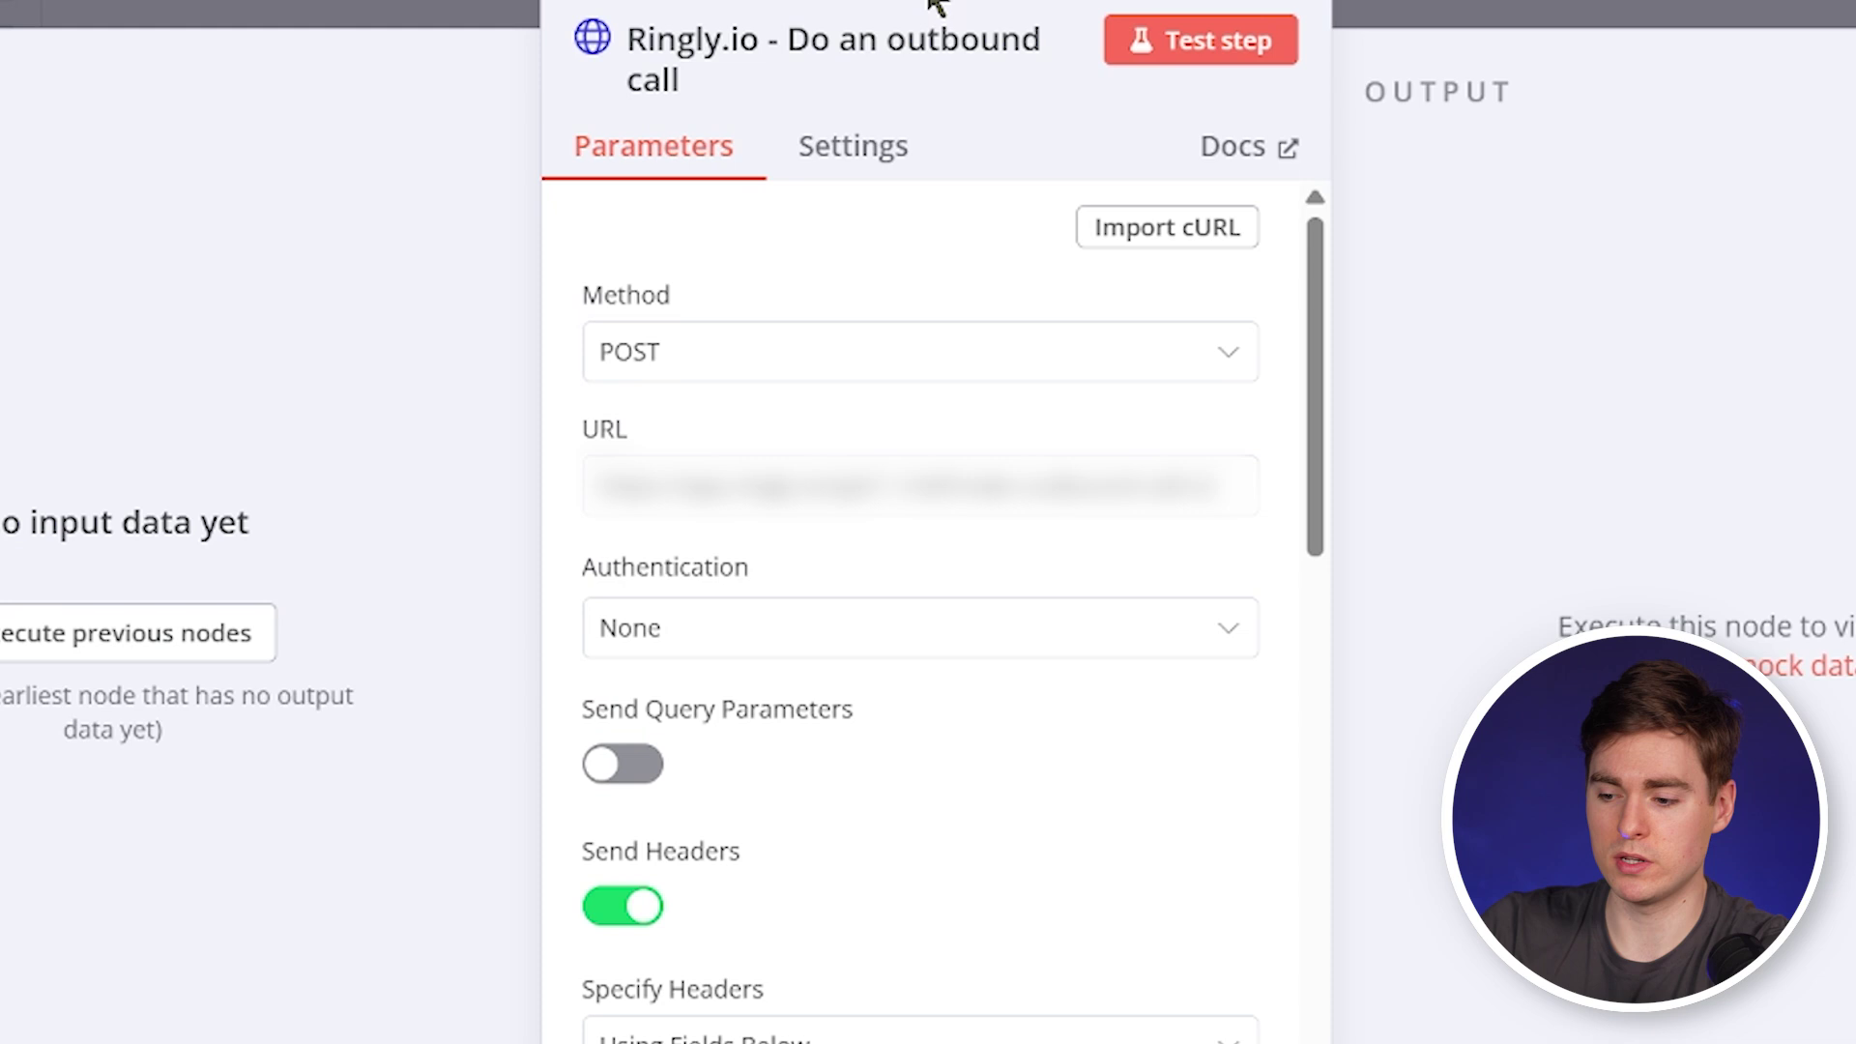
{"action": "scroll", "coordinate": [878, 919], "scroll_direction": "down", "scroll_amount": 3}
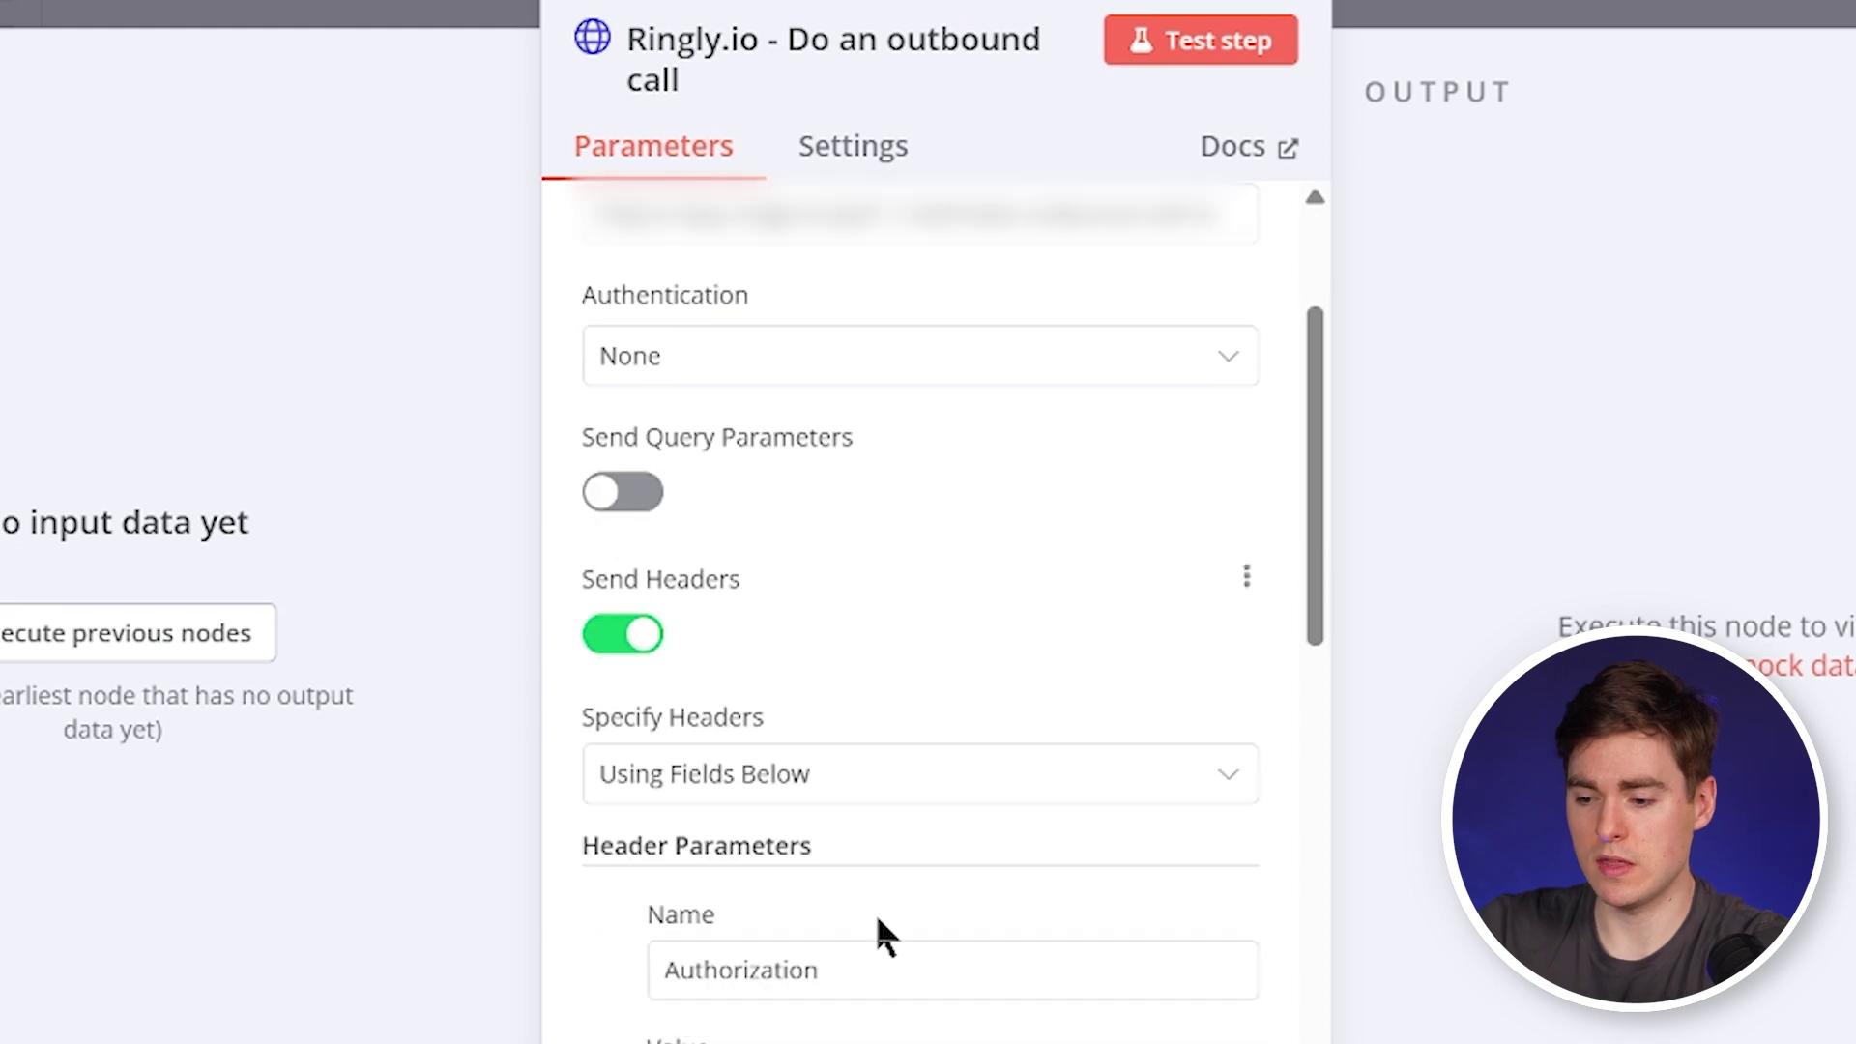
{"action": "scroll", "coordinate": [878, 924], "scroll_direction": "down", "scroll_amount": 3}
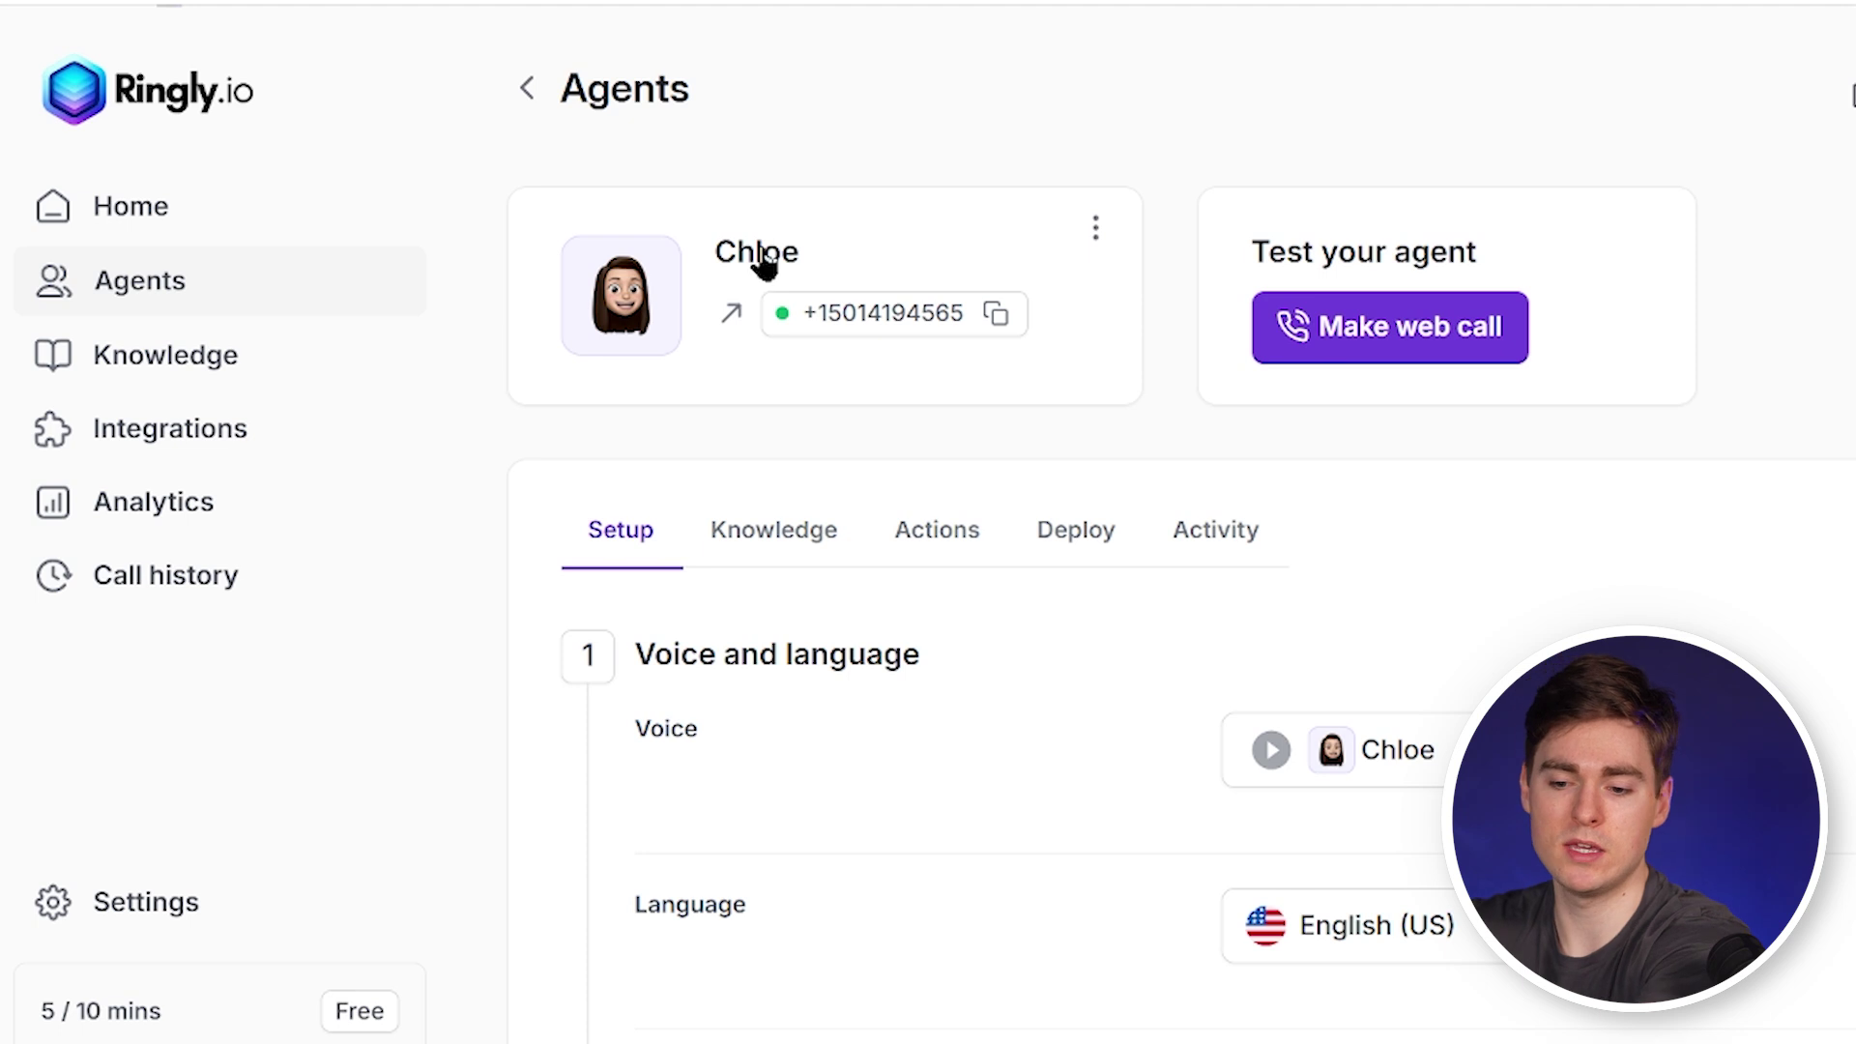
- Copy the API key from Ringly.io's Integrations > API and webhooks tab
{"action": "left_click", "coordinate": [224, 431]}
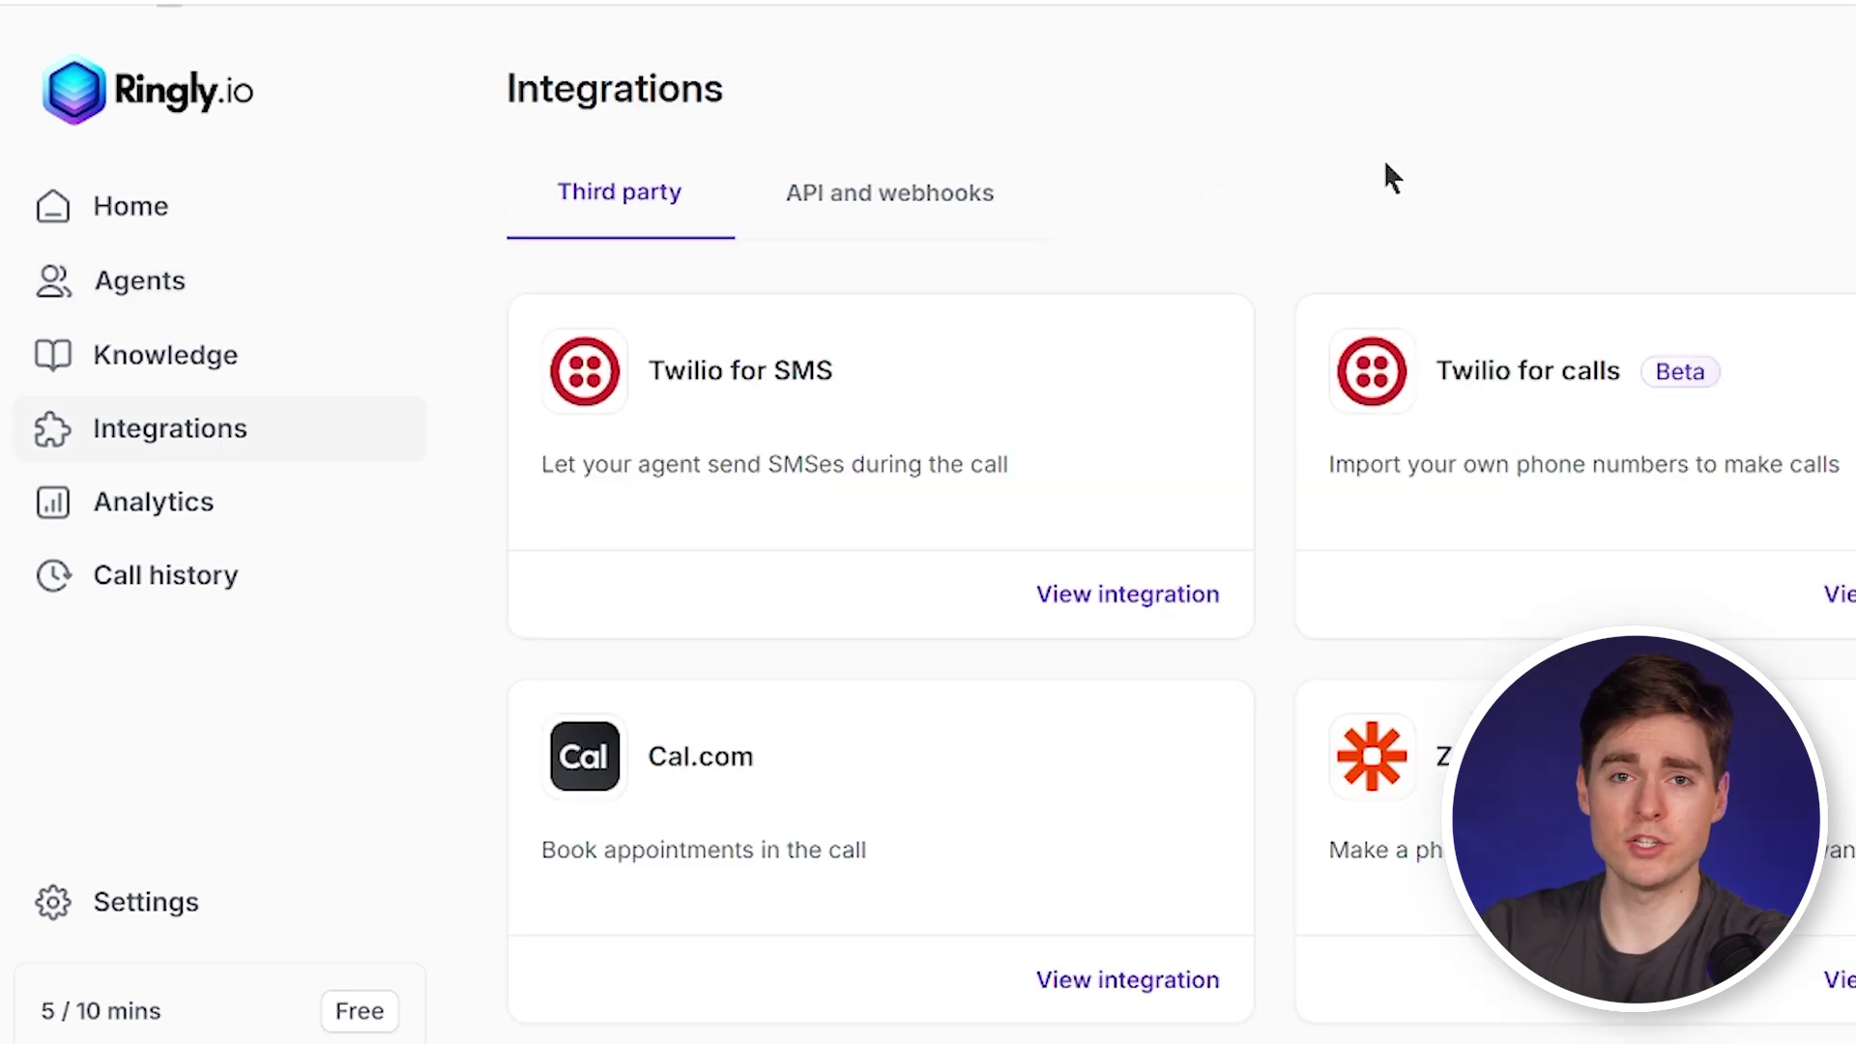
{"action": "left_click", "coordinate": [912, 207]}
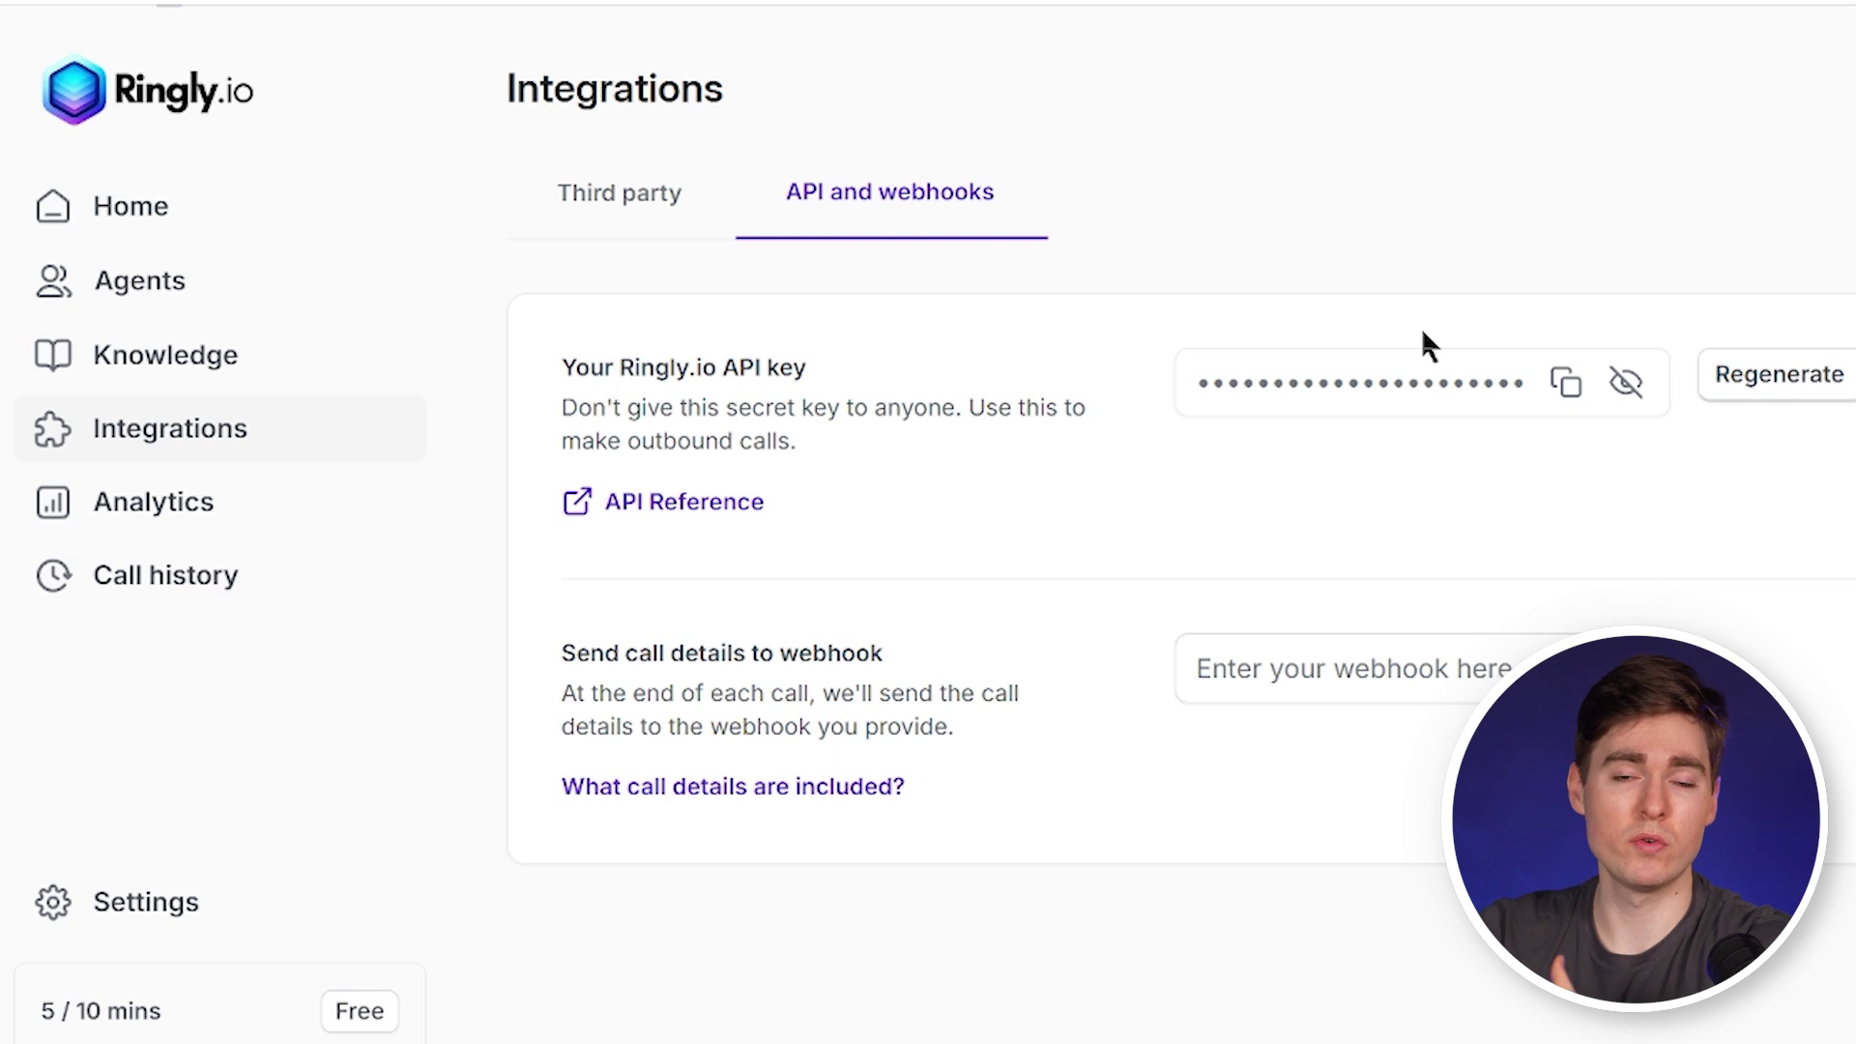
{"action": "left_click", "coordinate": [1567, 383]}
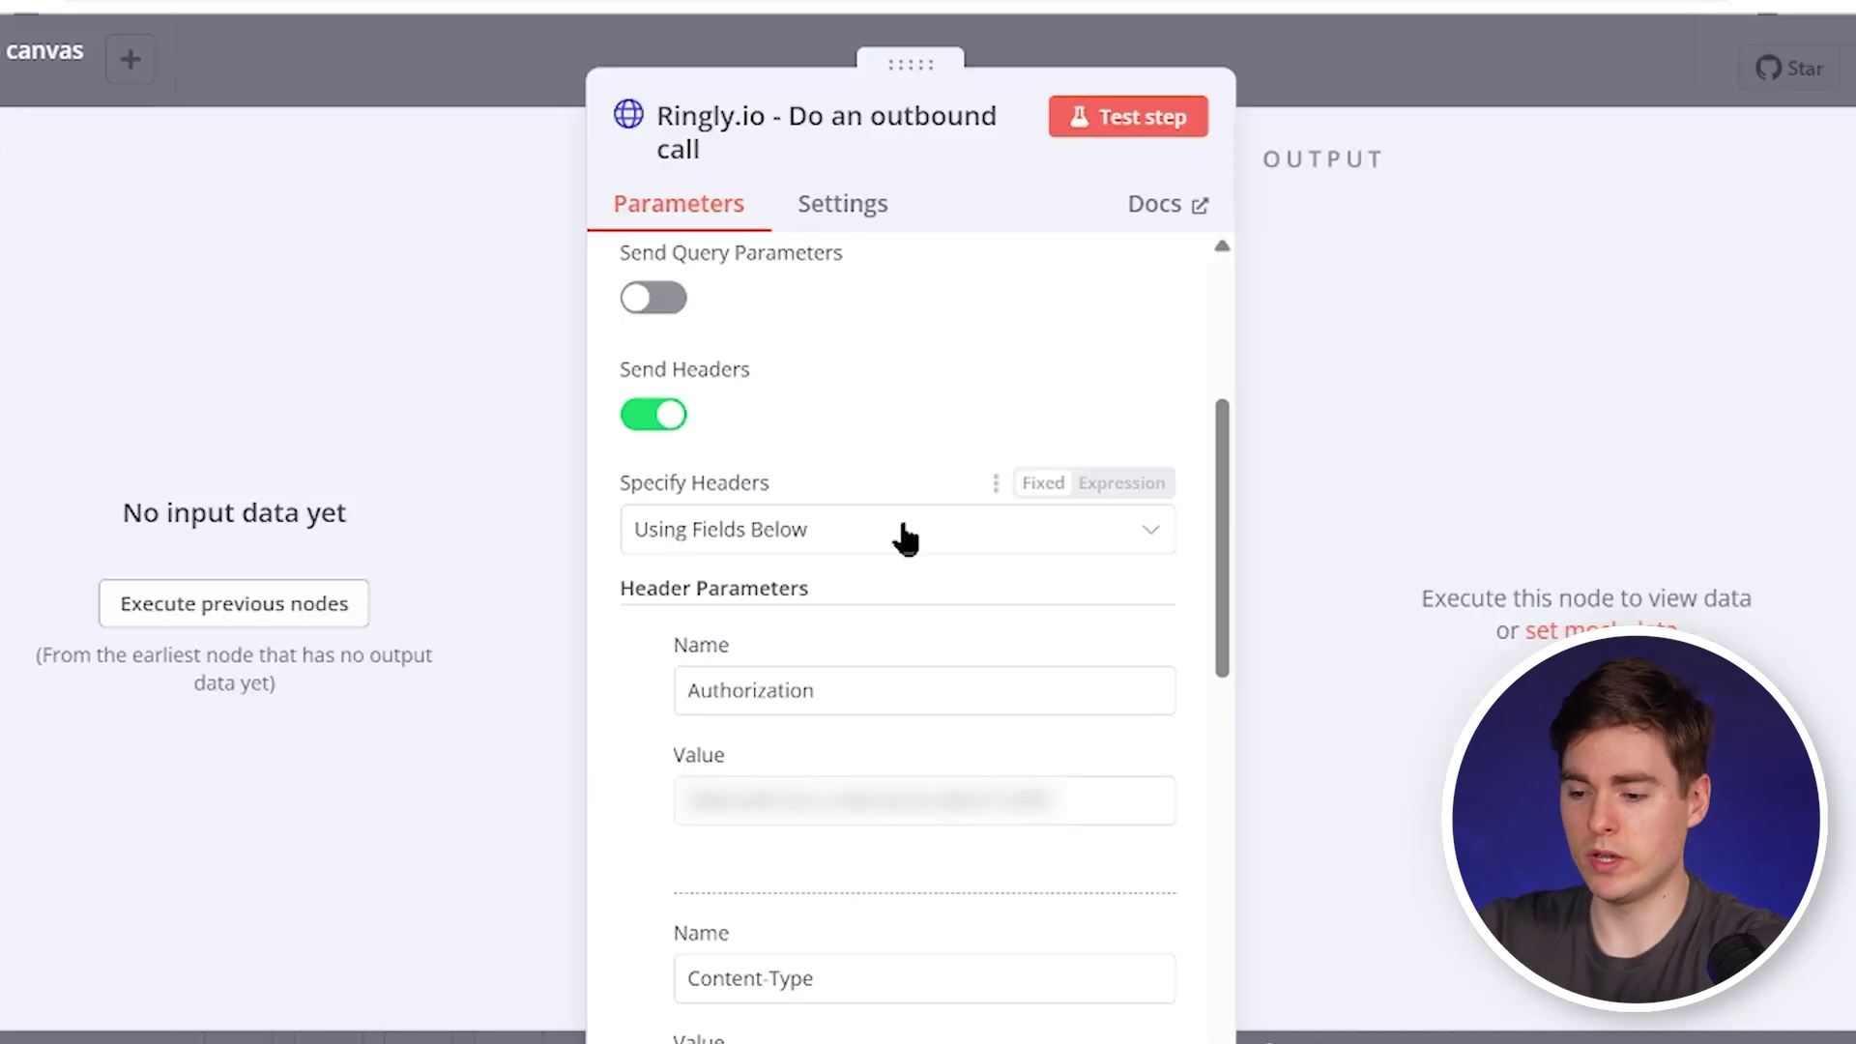
{"action": "scroll", "coordinate": [870, 551], "scroll_direction": "down", "scroll_amount": 2}
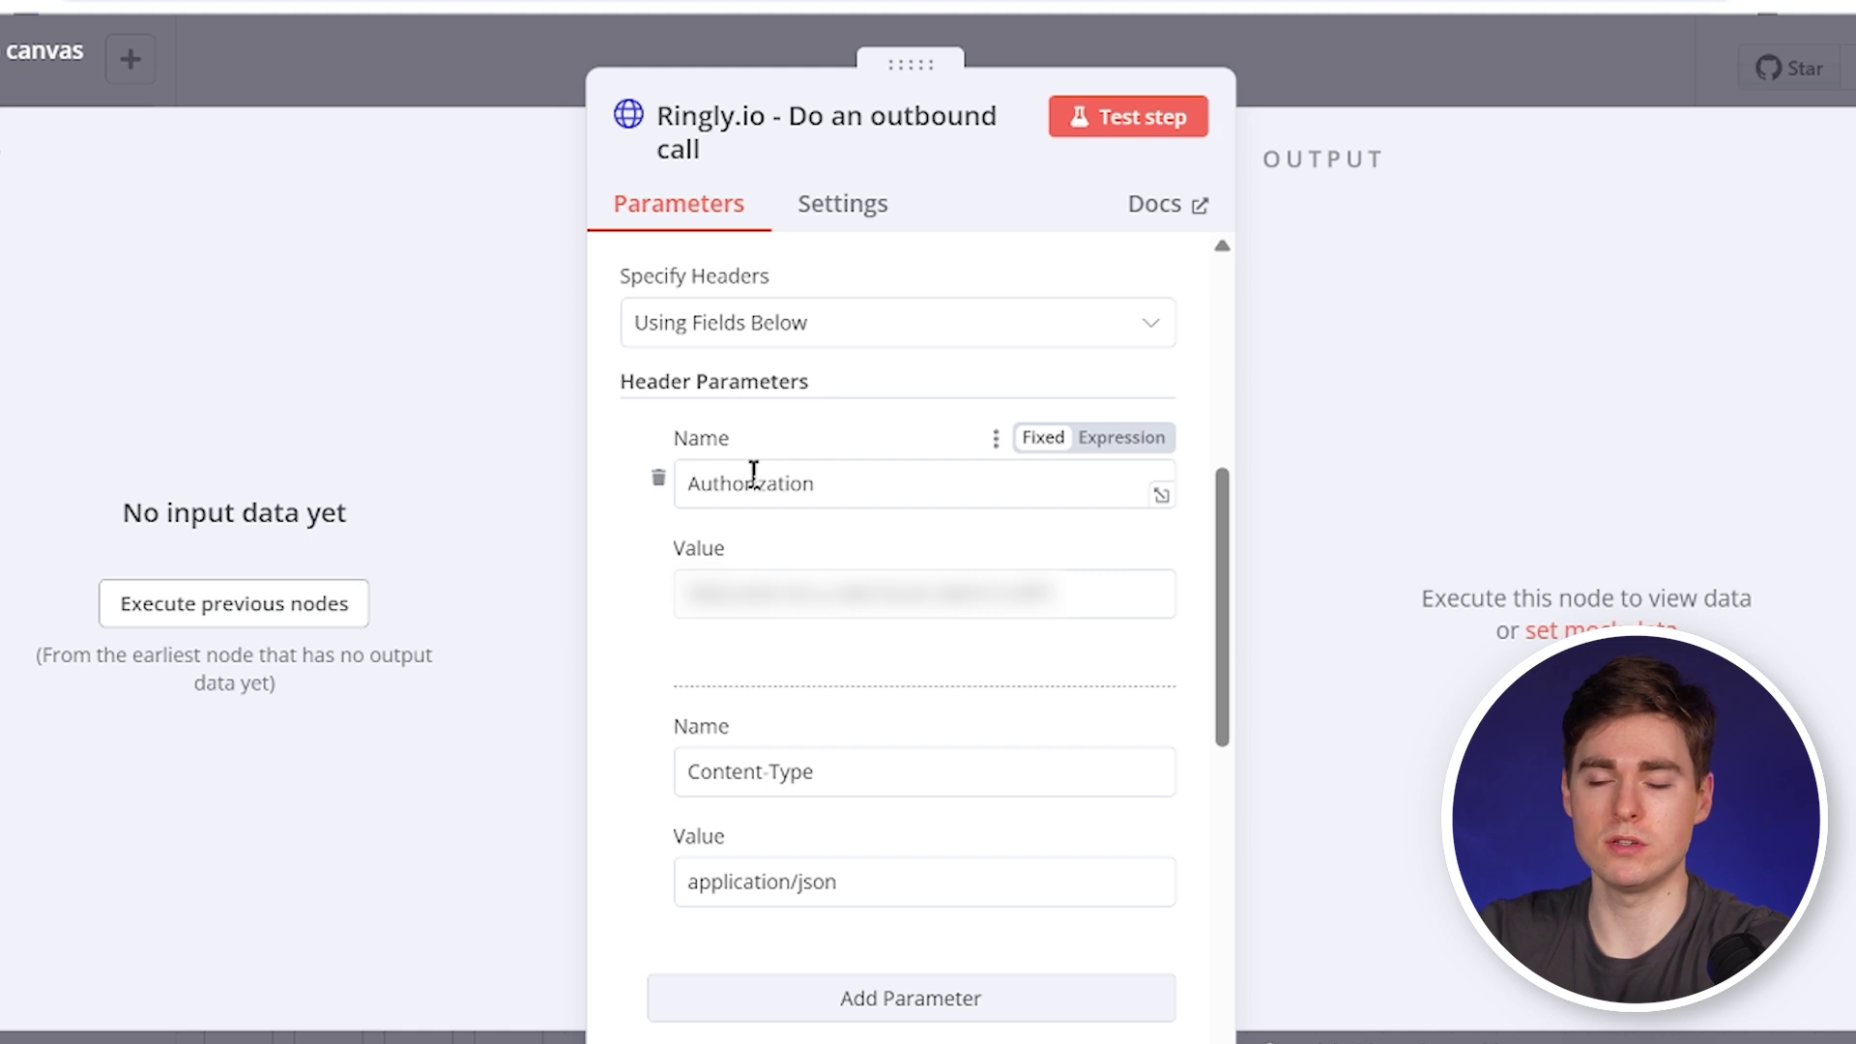
- Scroll through the Ringly.io call node's header parameters and JSON body
{"action": "scroll", "coordinate": [792, 512], "scroll_direction": "down", "scroll_amount": 2}
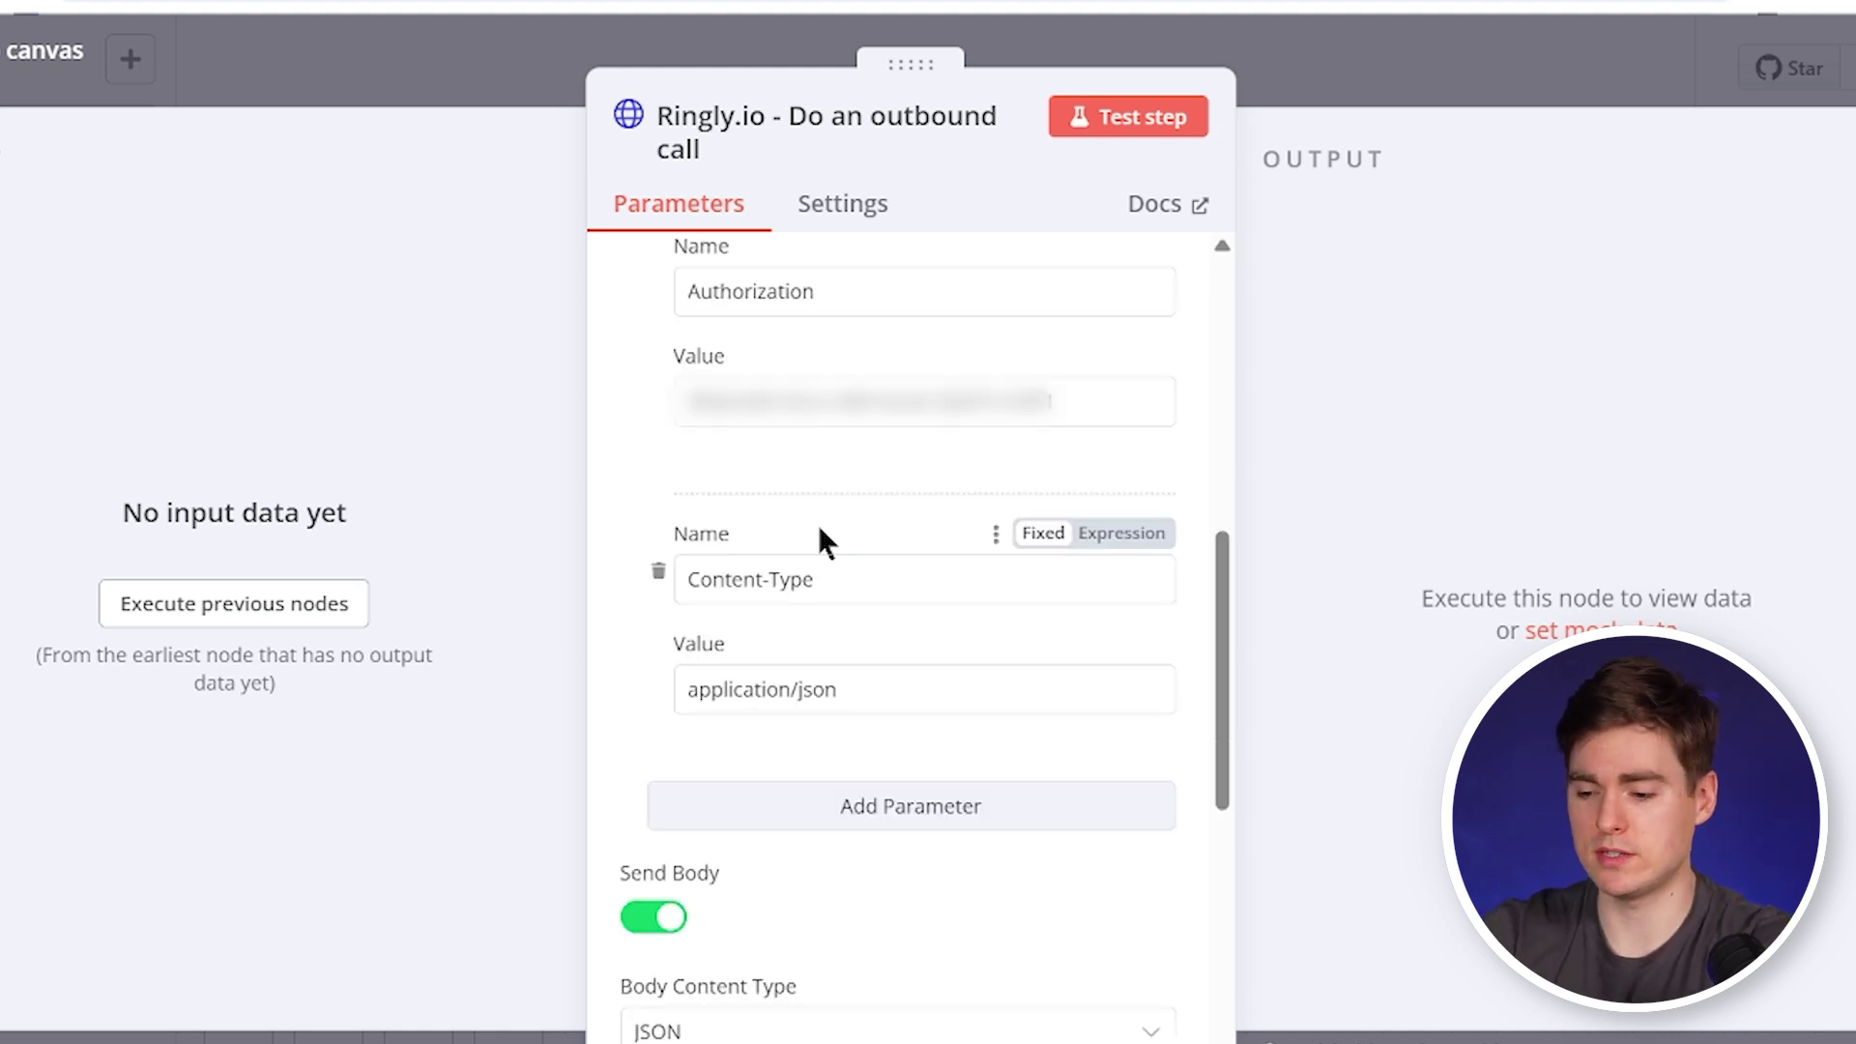
{"action": "scroll", "coordinate": [818, 524], "scroll_direction": "down", "scroll_amount": 4}
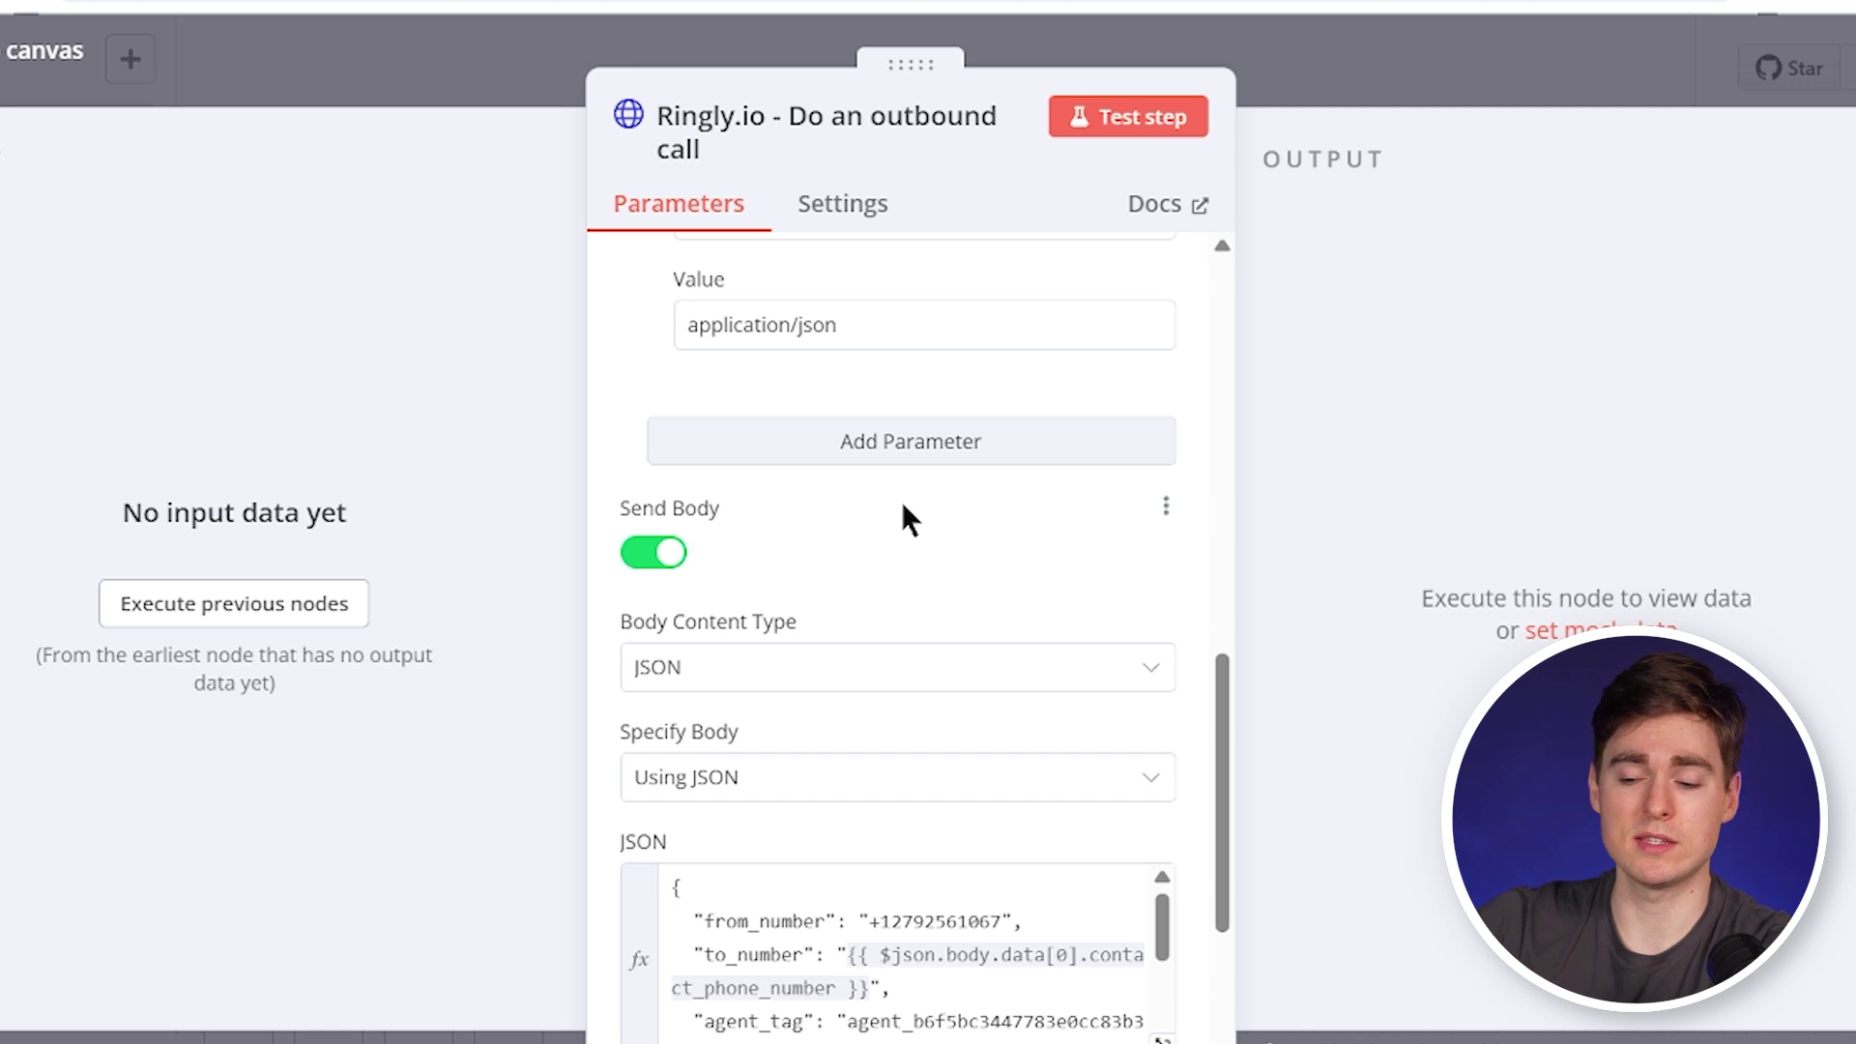
{"action": "scroll", "coordinate": [901, 501], "scroll_direction": "down", "scroll_amount": 1}
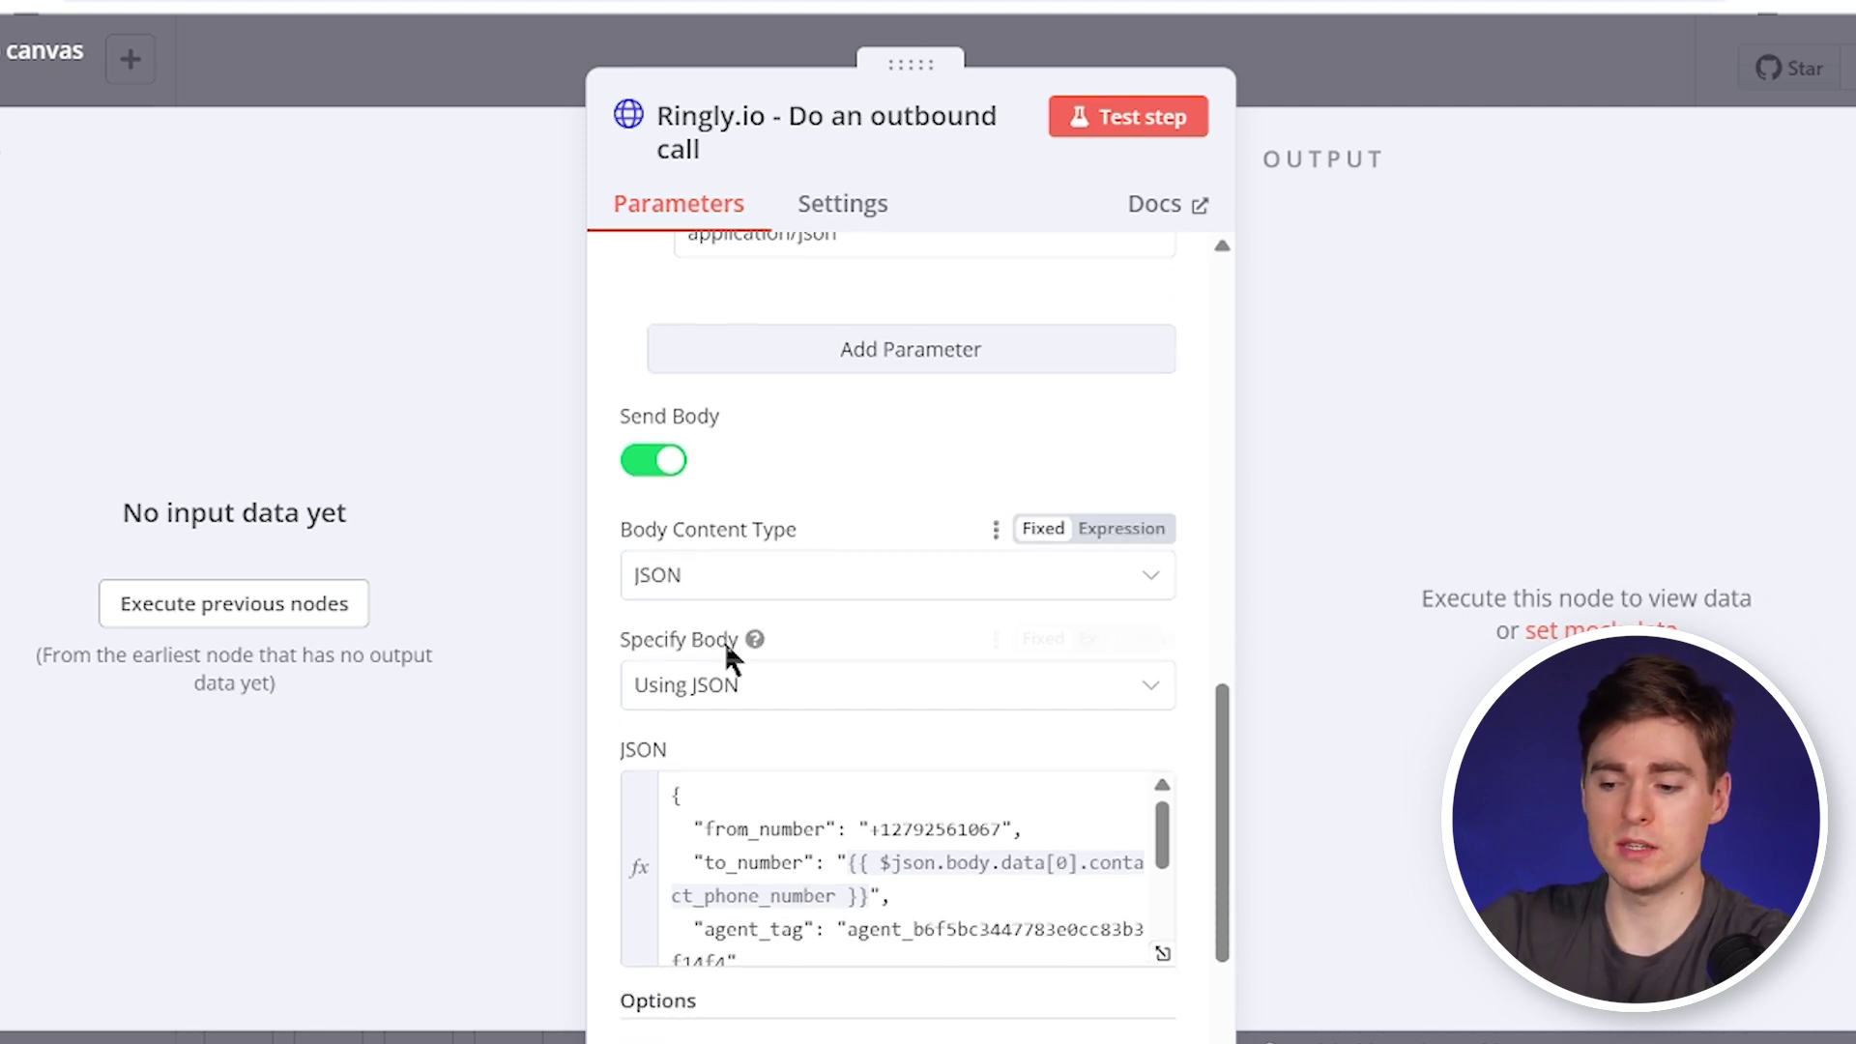
{"action": "scroll", "coordinate": [841, 667], "scroll_direction": "down", "scroll_amount": 2}
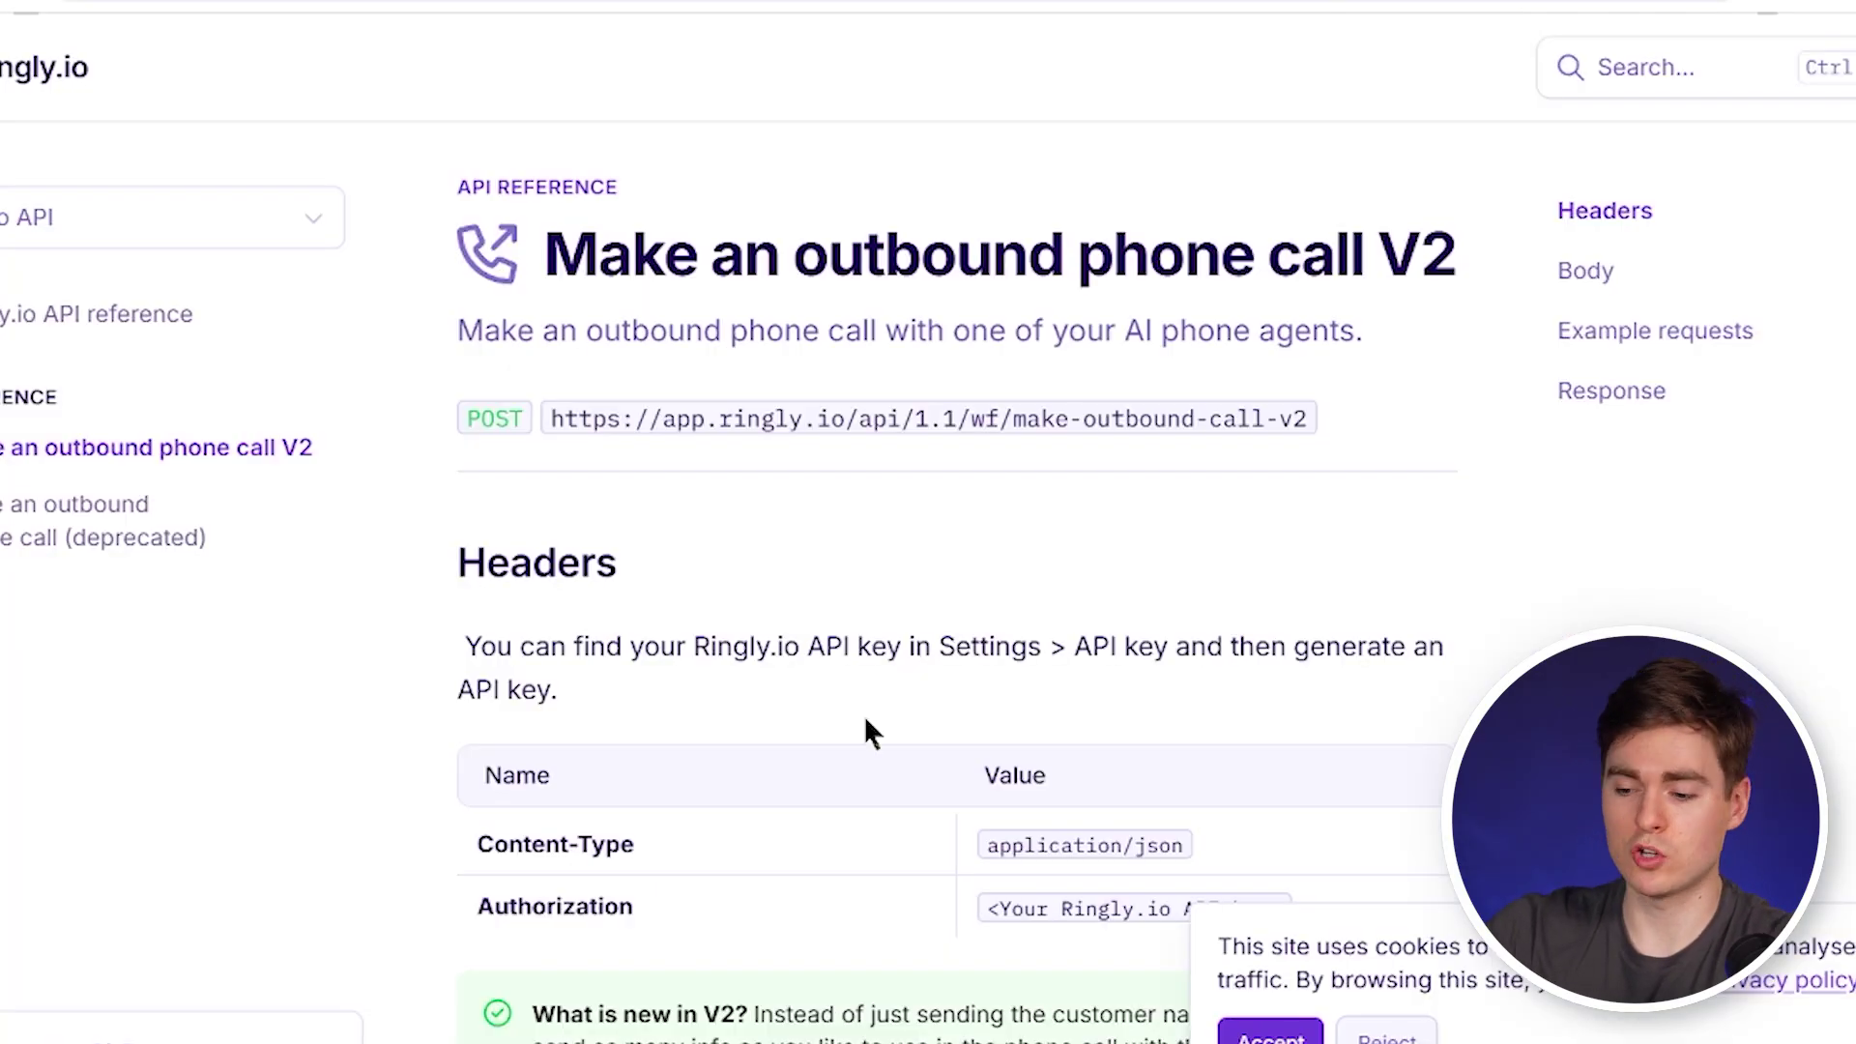
- Leave the API docs for the Ringly.io Agents list to find the agent's phone number
{"action": "scroll", "coordinate": [867, 722], "scroll_direction": "down", "scroll_amount": 5}
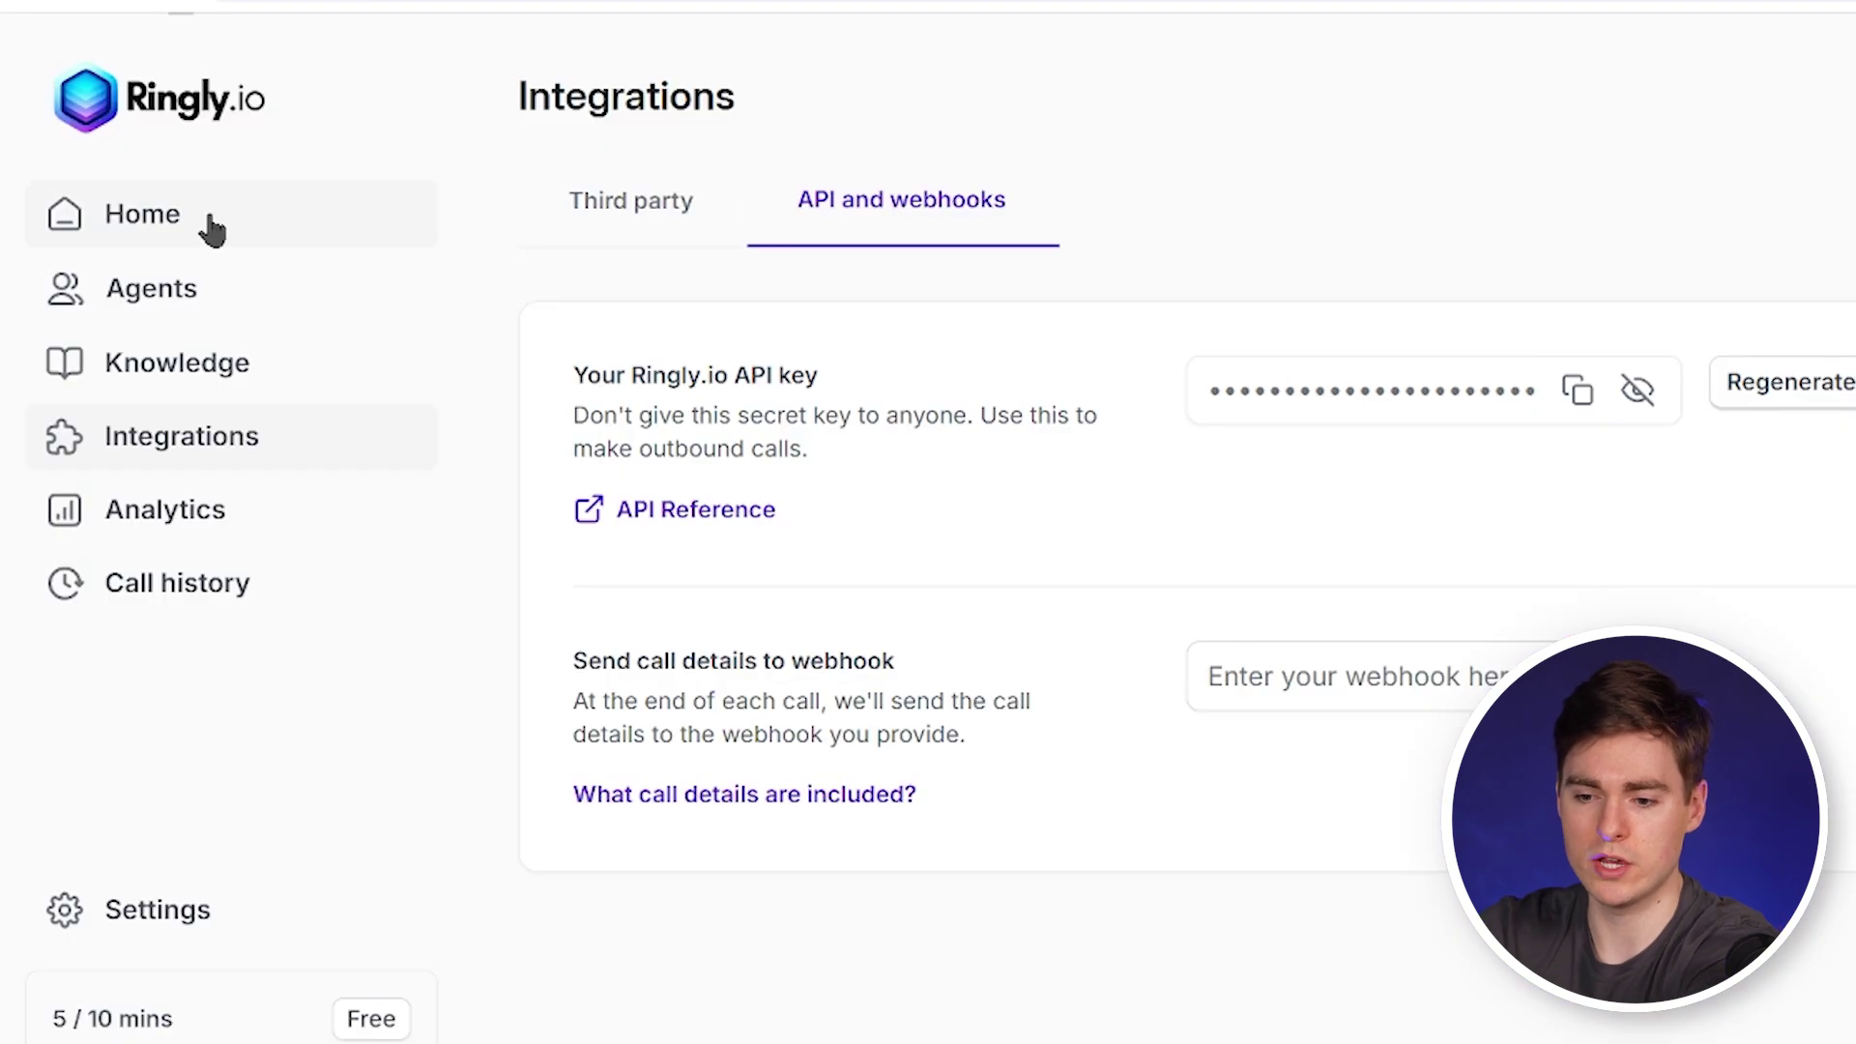
{"action": "left_click", "coordinate": [211, 229]}
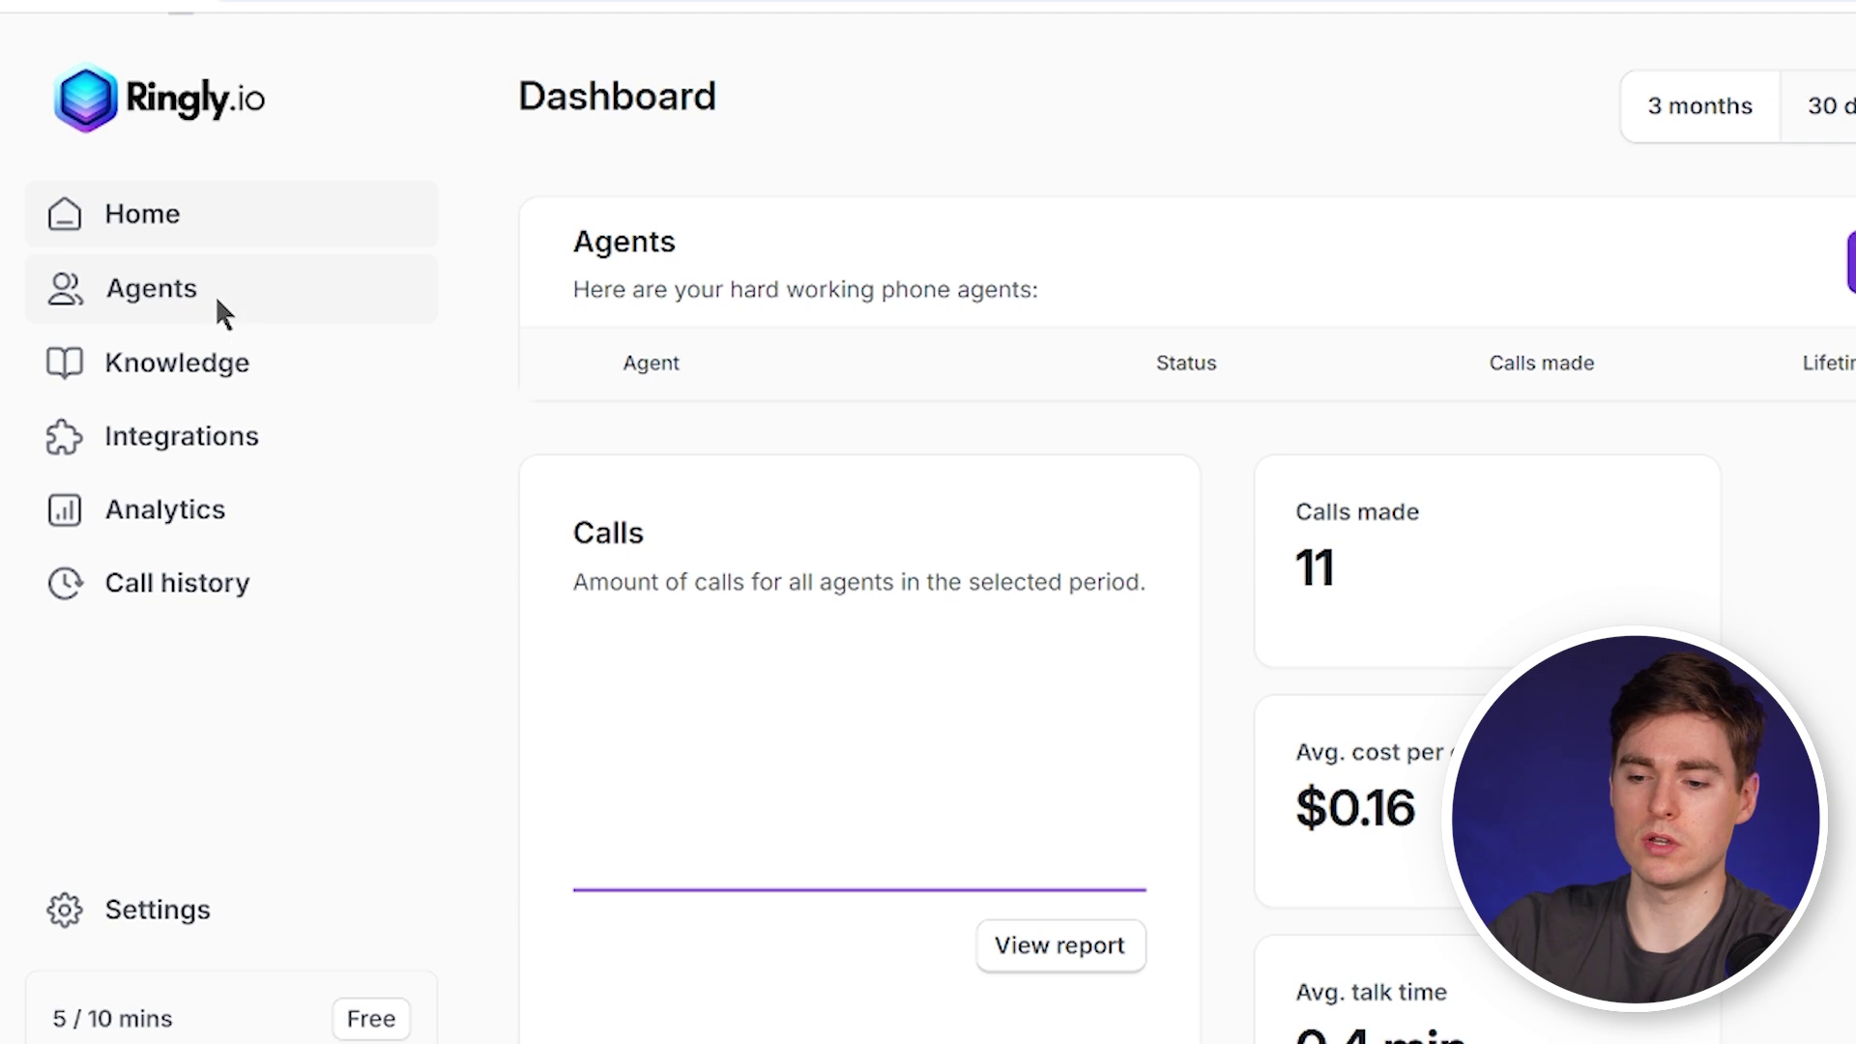
{"action": "left_click", "coordinate": [134, 309]}
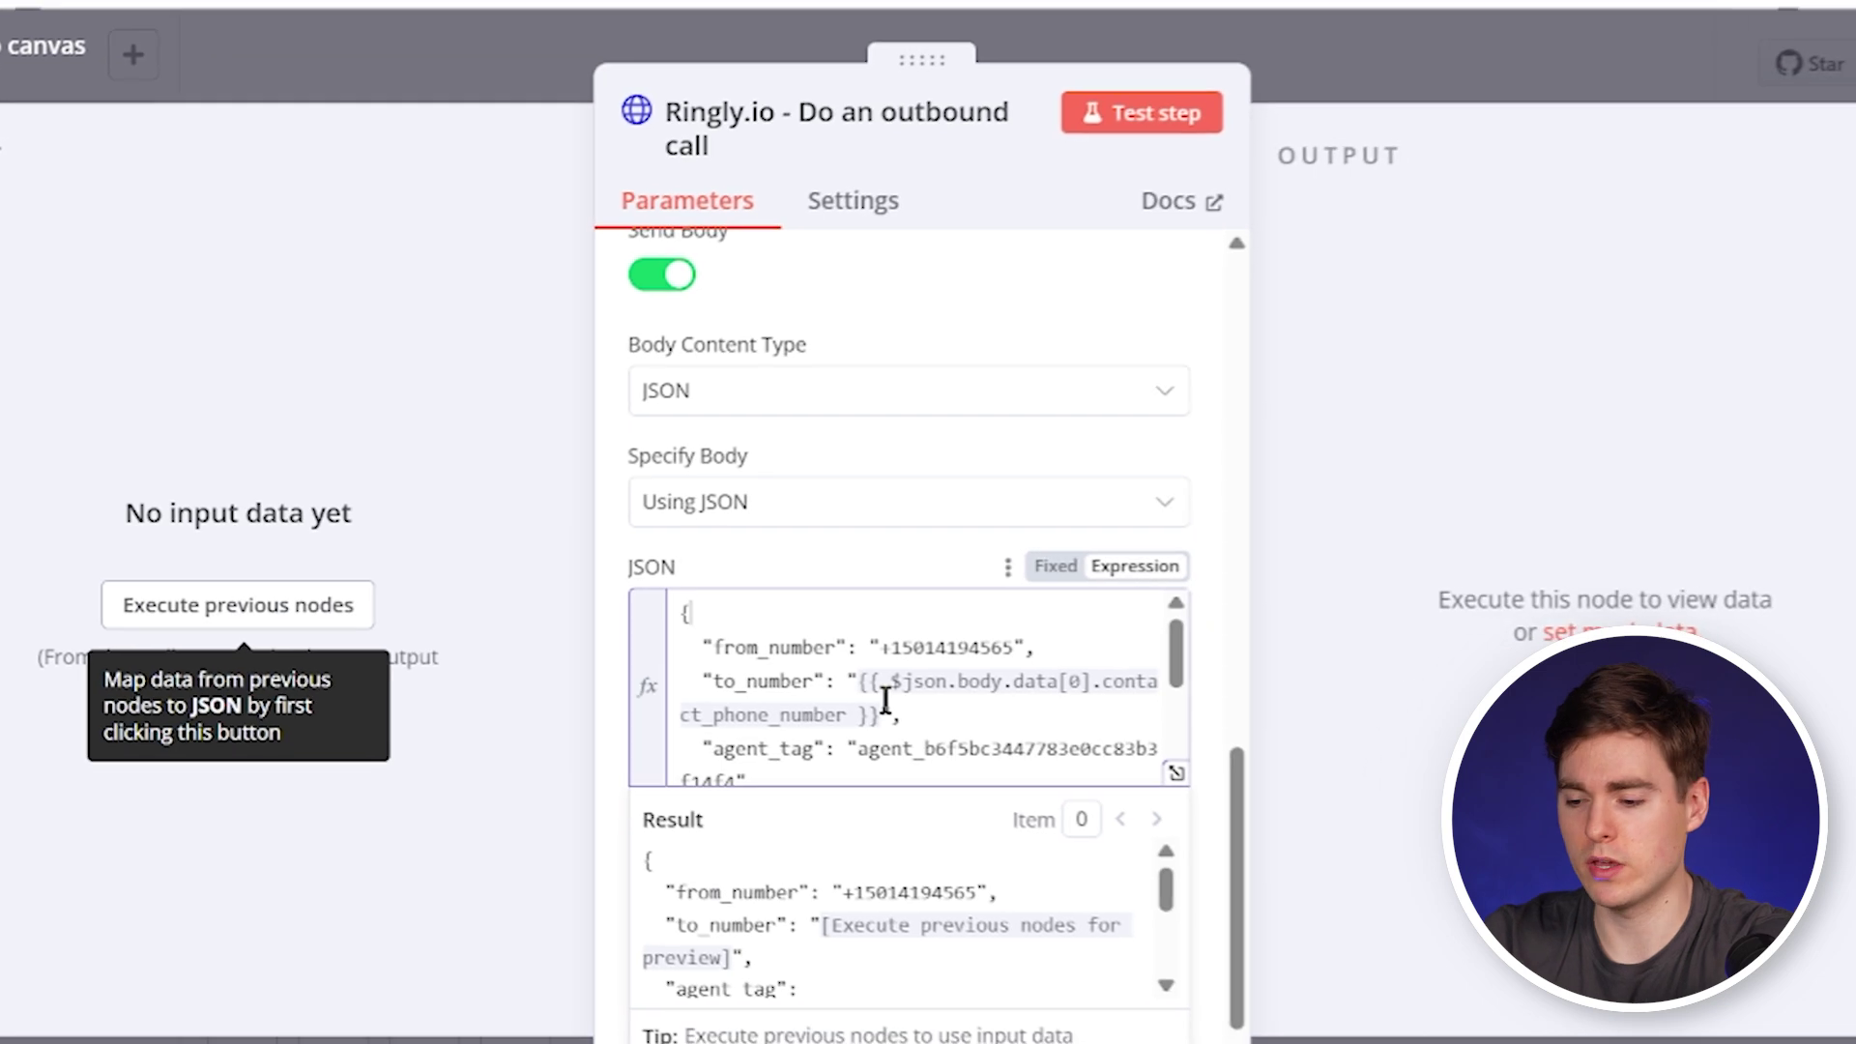
- Copy the Ringly.io agent's tag and paste it over the agent_tag value in the JSON body
{"action": "scroll", "coordinate": [886, 700], "scroll_direction": "down", "scroll_amount": 1}
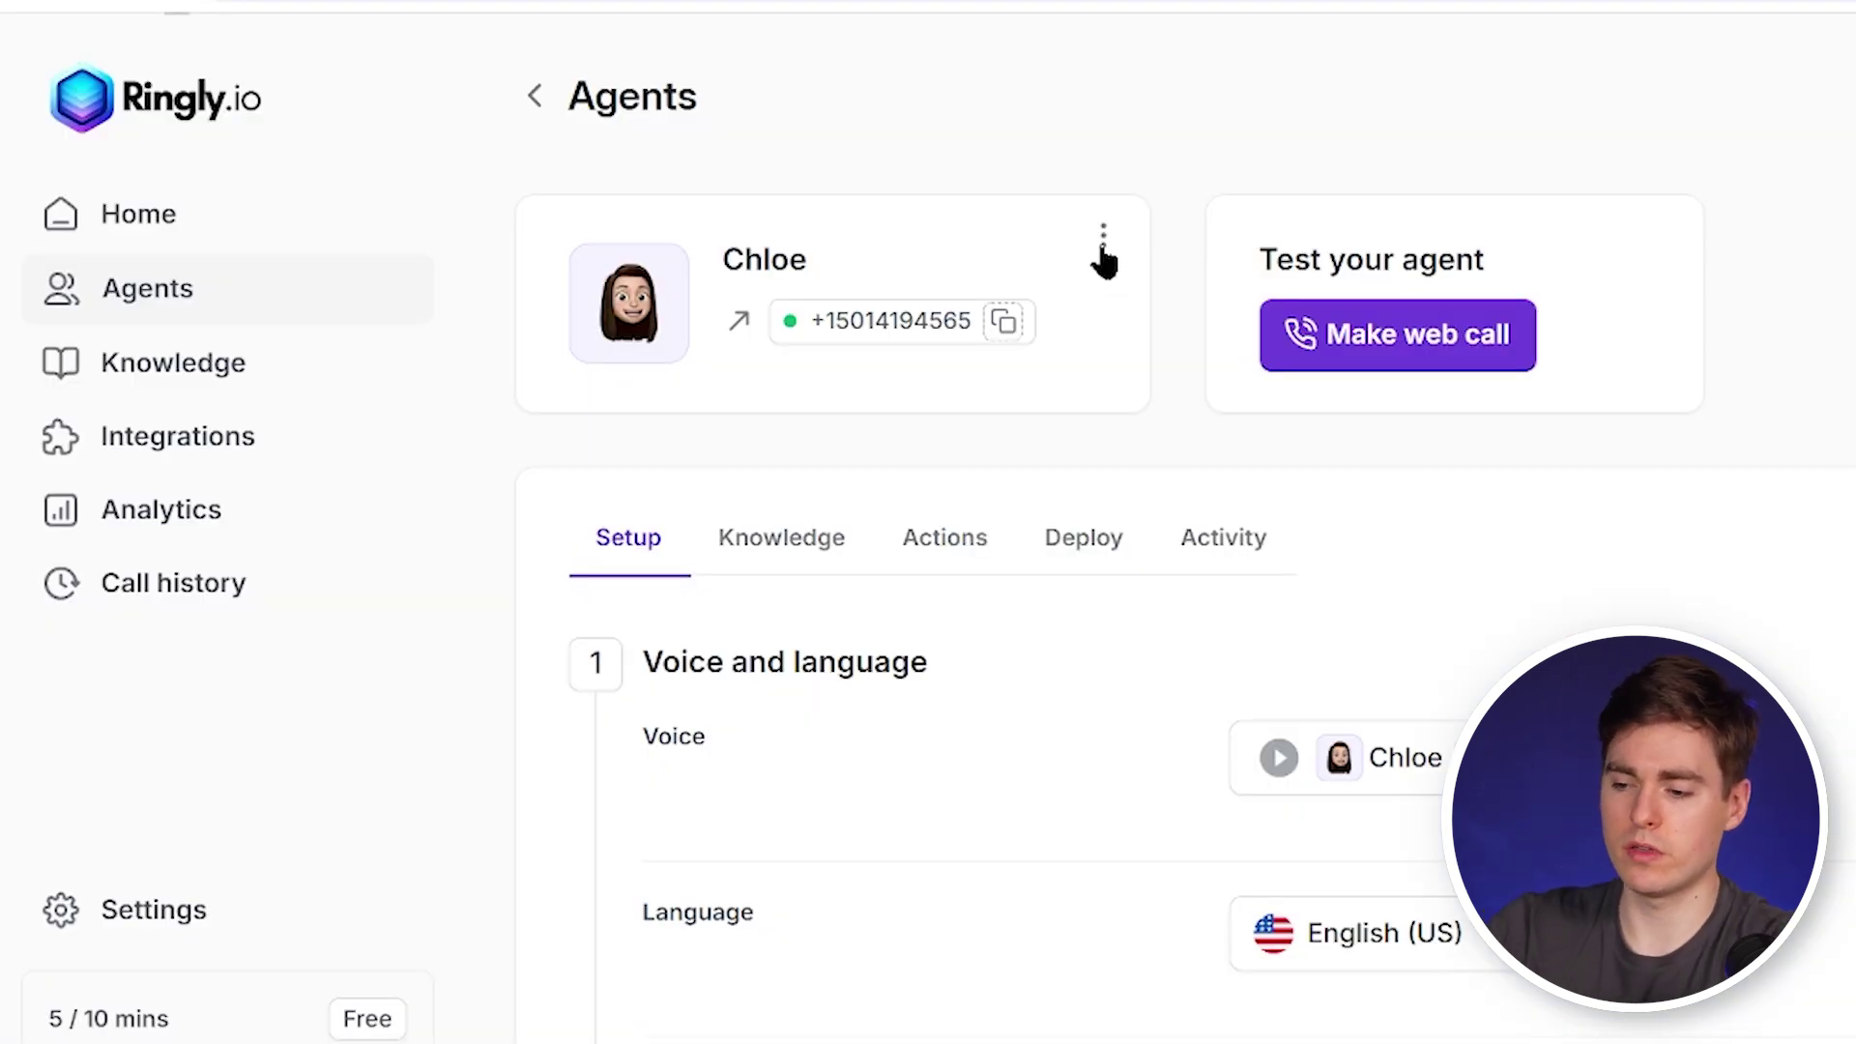
{"action": "left_click", "coordinate": [1103, 244]}
{"action": "left_click", "coordinate": [994, 469]}
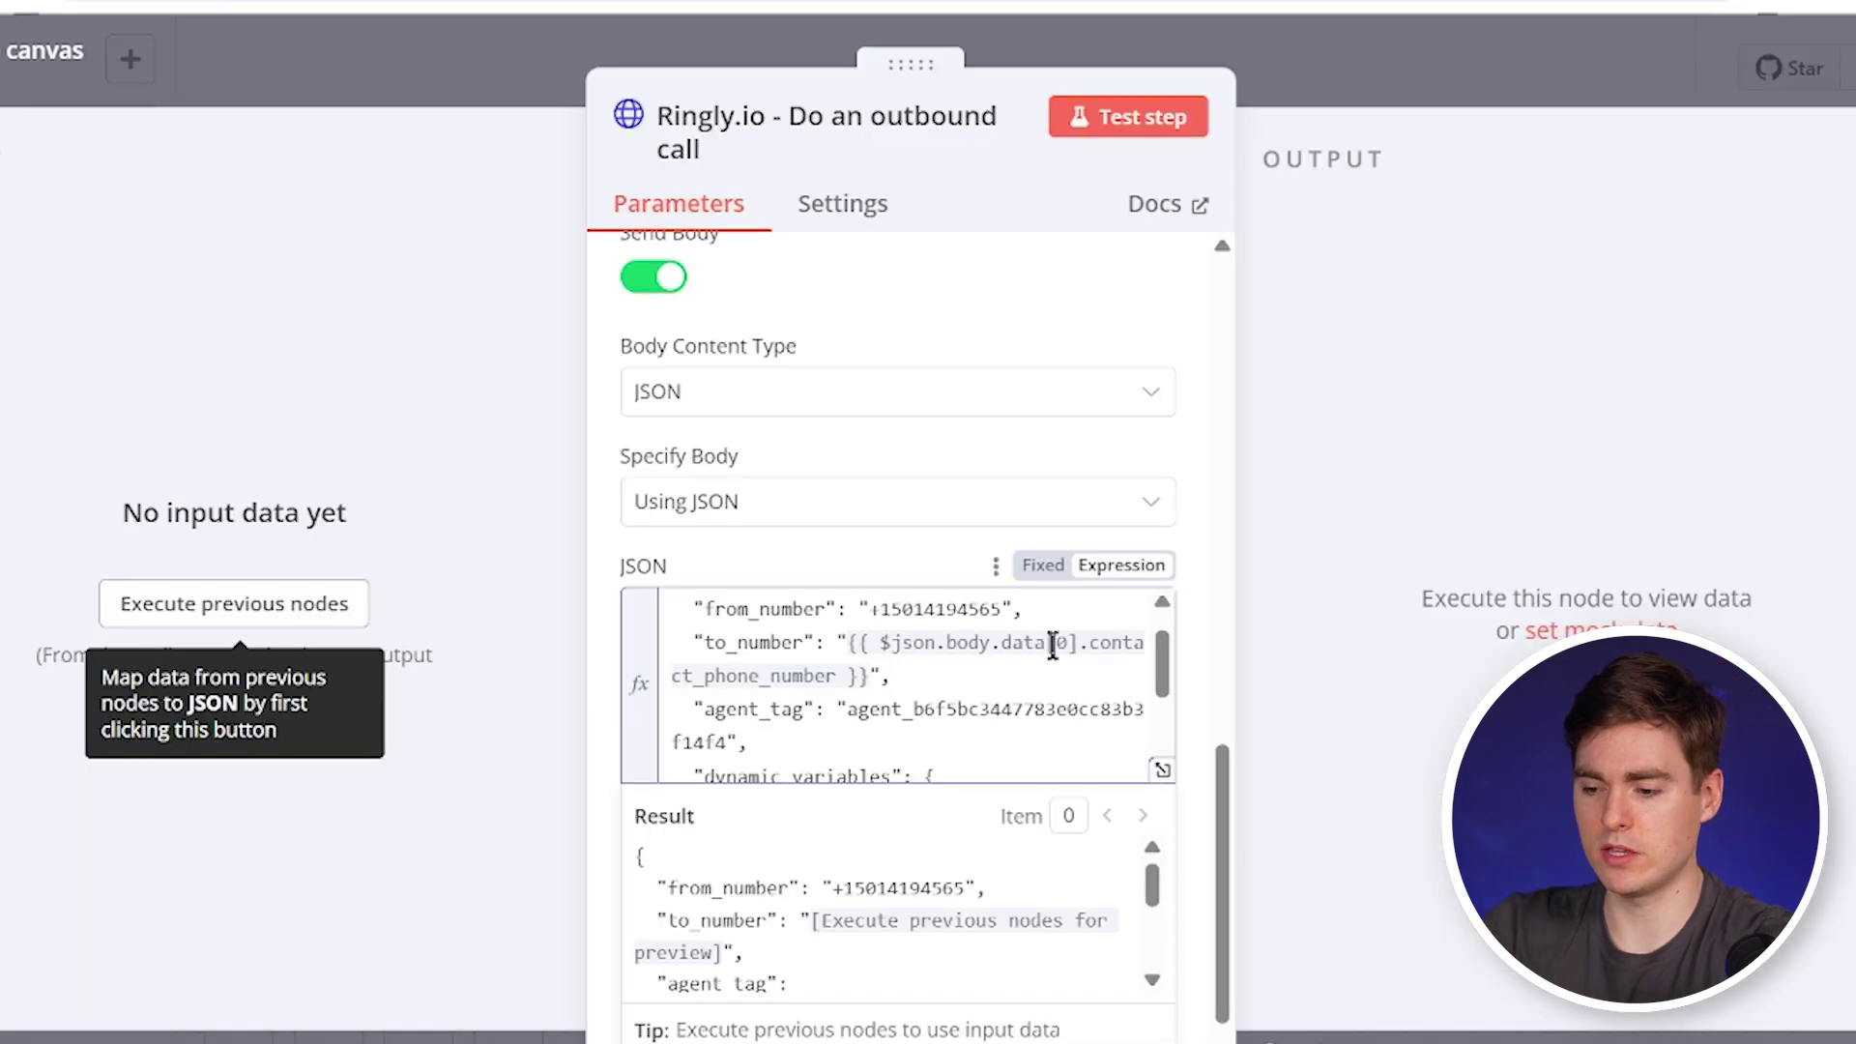
{"action": "left_click_drag", "start_coordinate": [727, 742], "coordinate": [846, 716]}
{"action": "key", "text": "ctrl+v"}
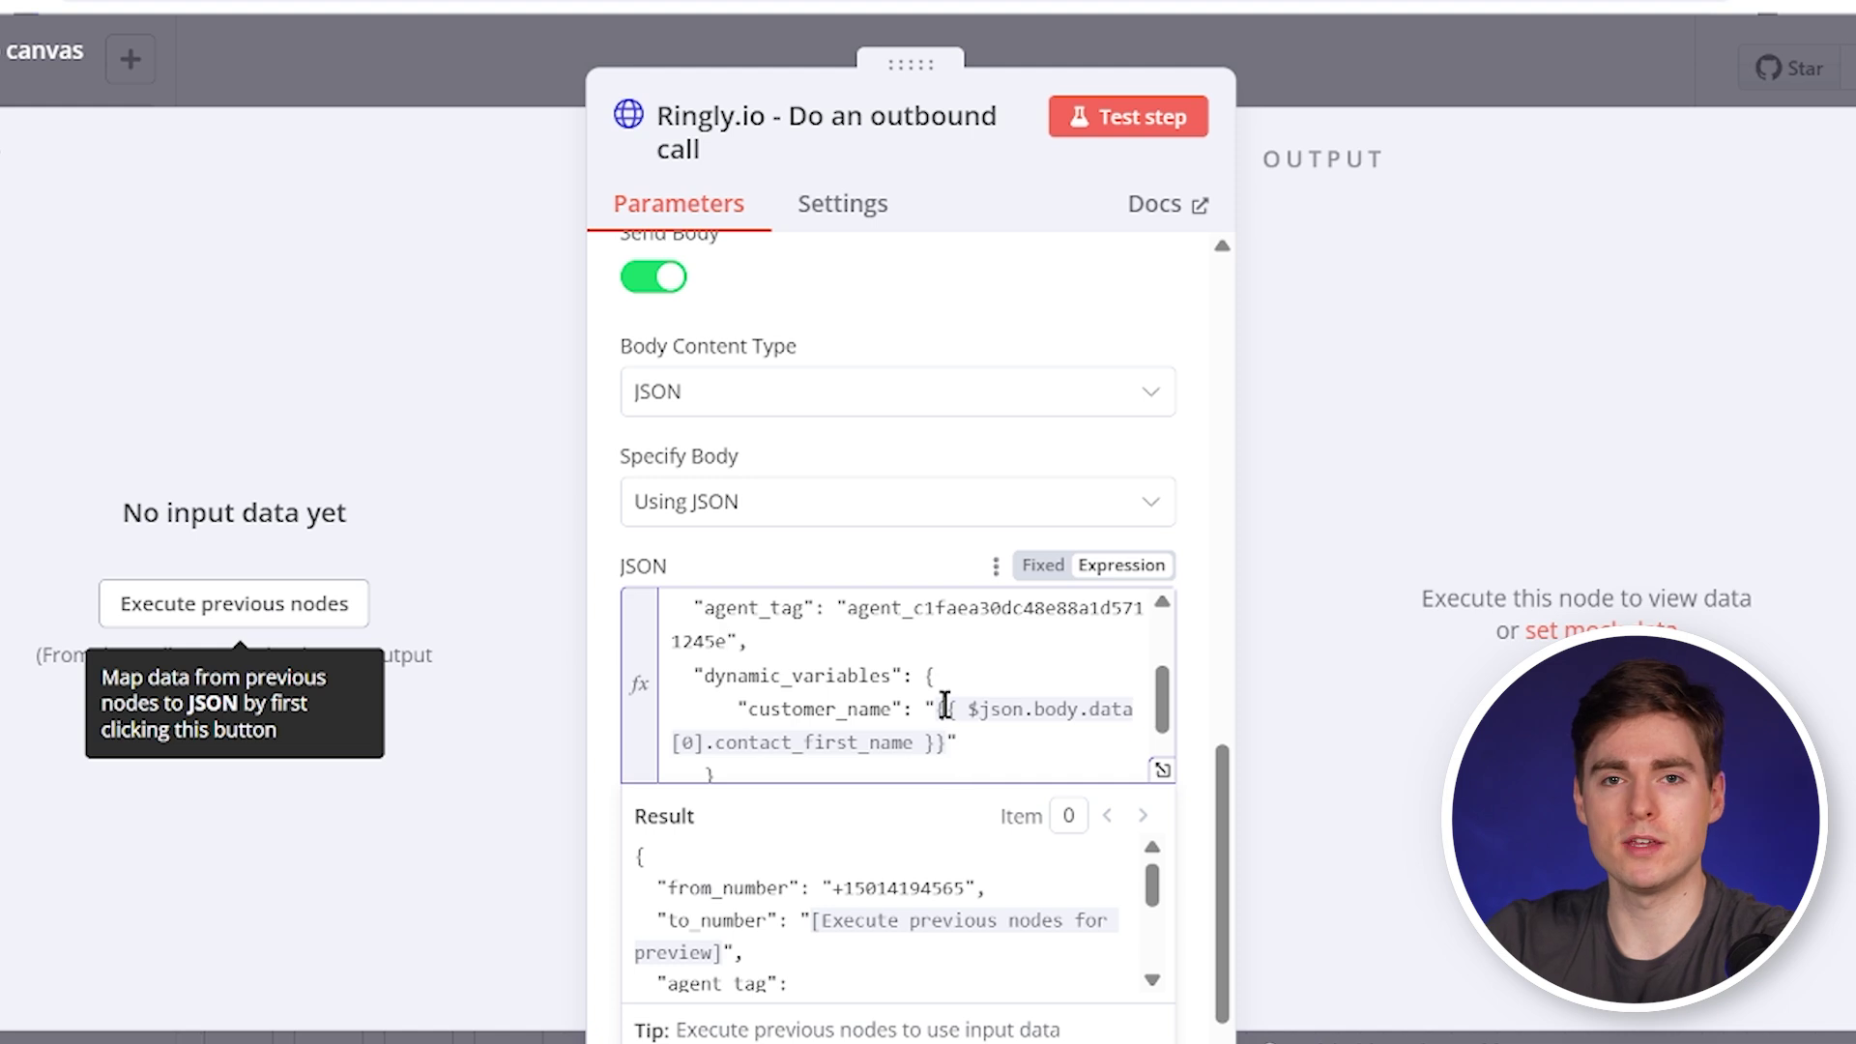
{"action": "left_click", "coordinate": [1354, 87]}
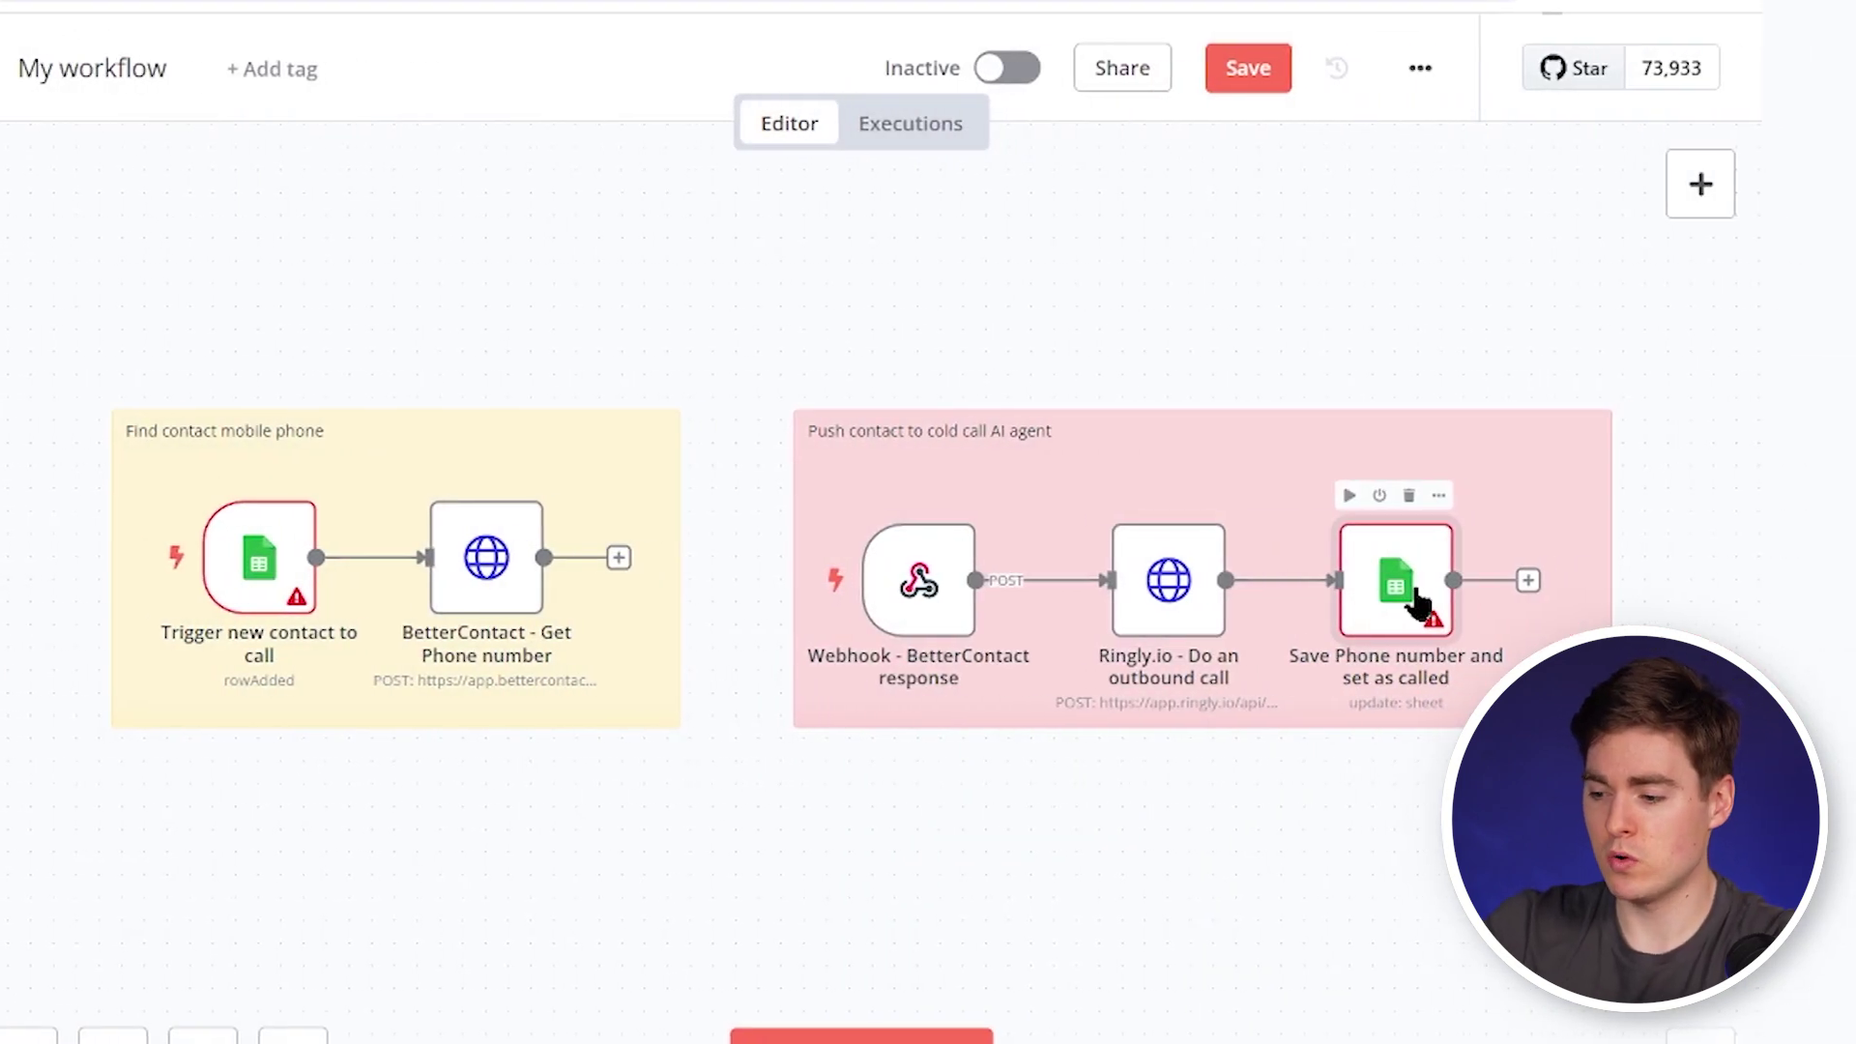
- Inspect the 'Save Phone number and set as called' node's Contact match, phone-number save and Called ? = X
{"action": "double_click", "coordinate": [1413, 595]}
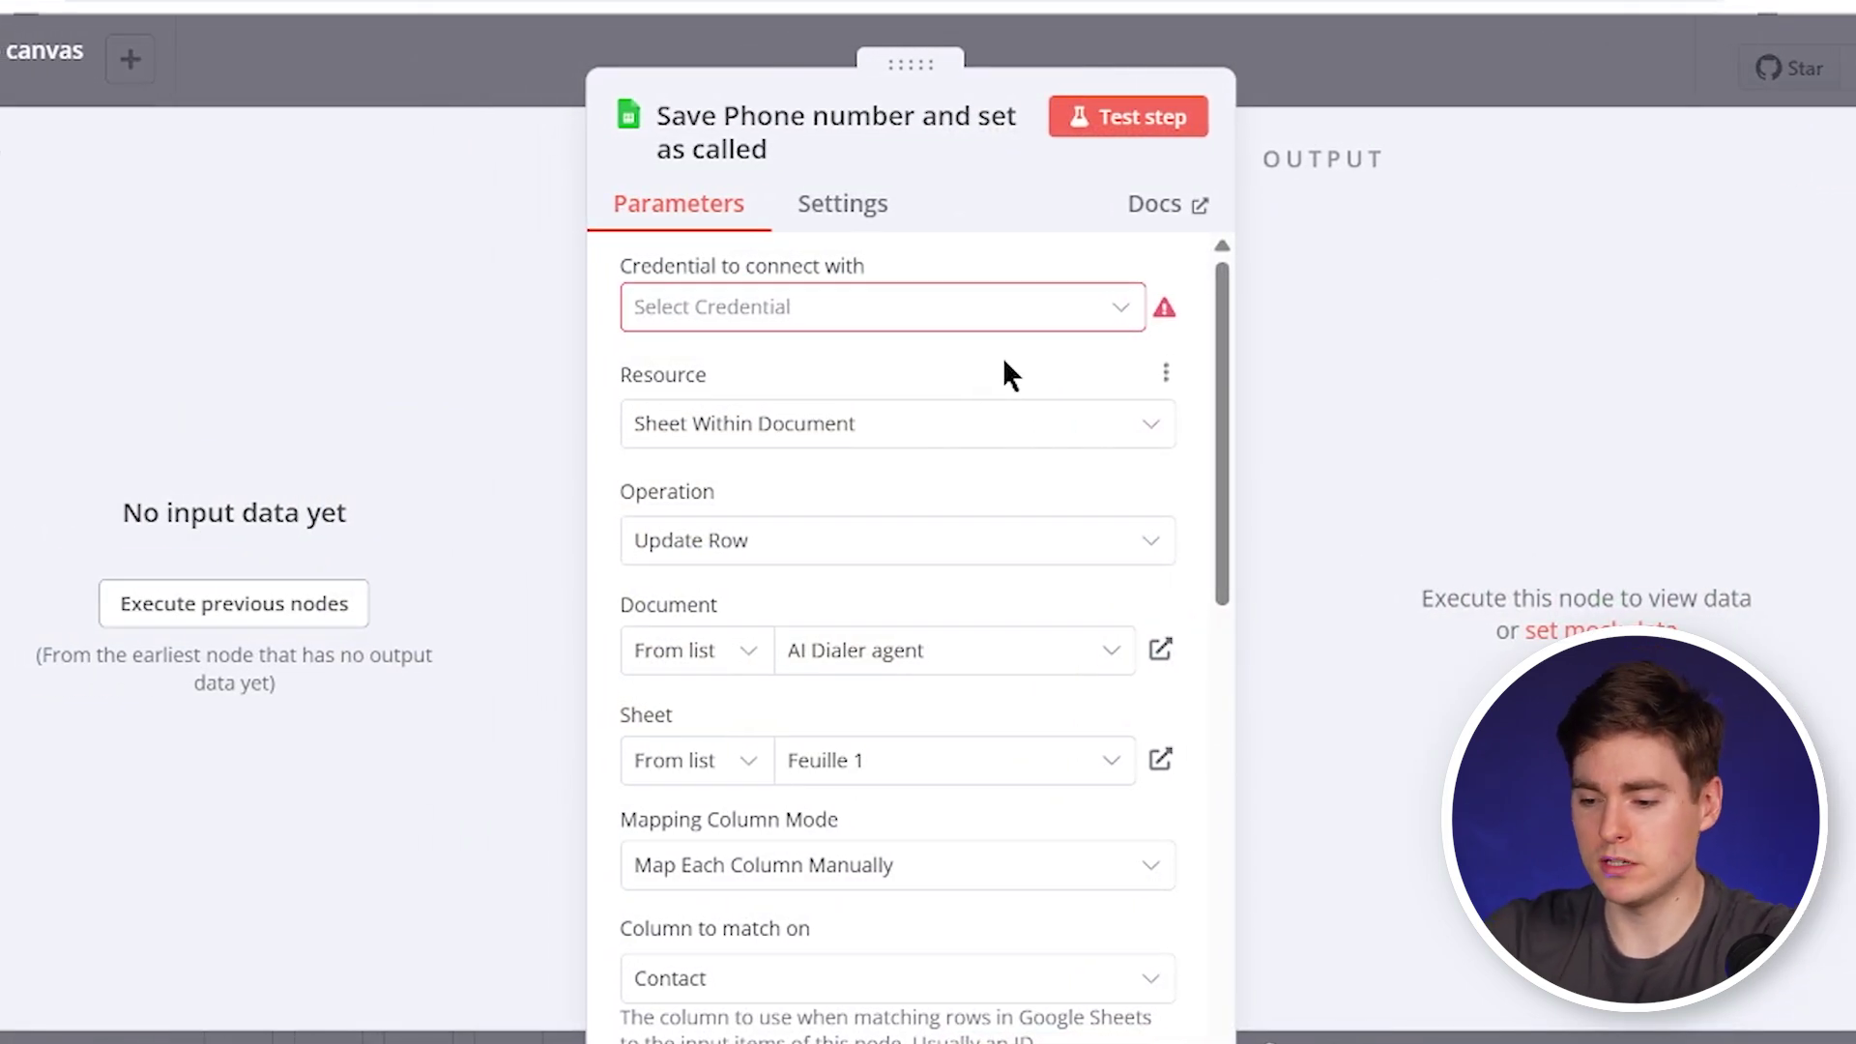
{"action": "scroll", "coordinate": [1006, 365], "scroll_direction": "down", "scroll_amount": 2}
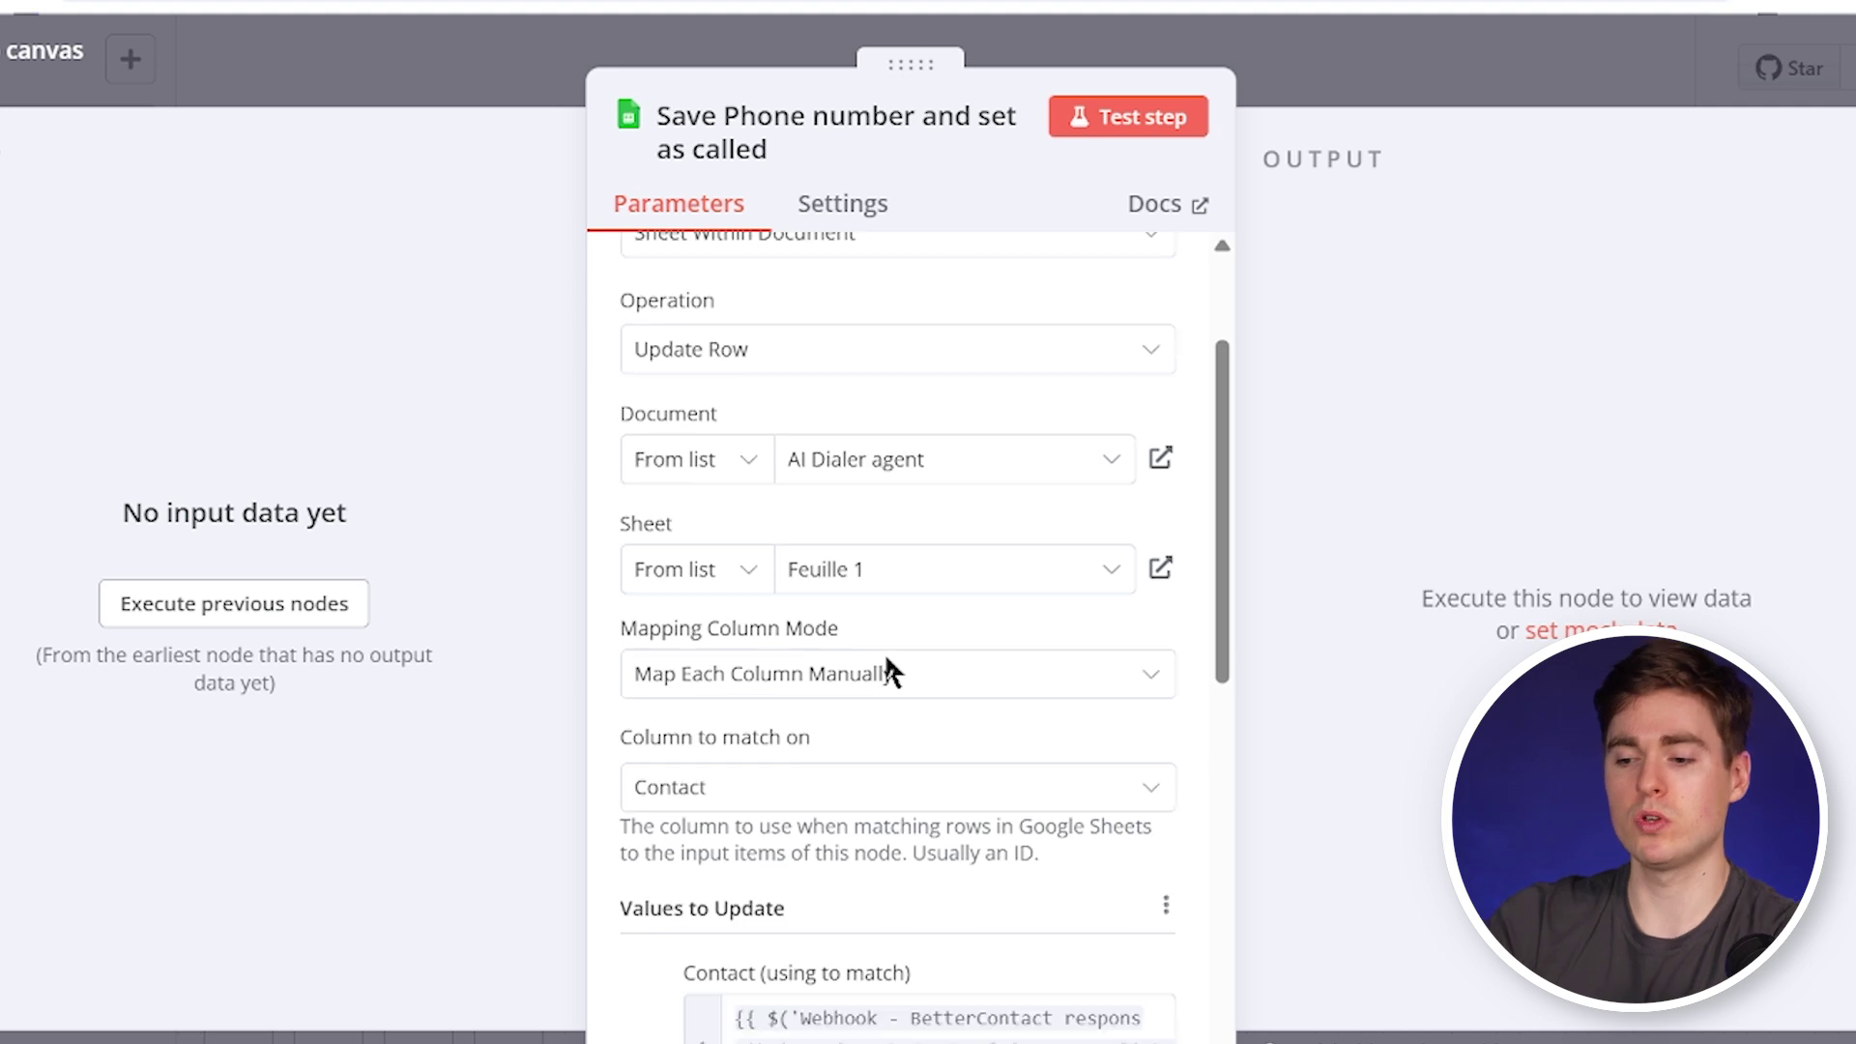
{"action": "scroll", "coordinate": [884, 650], "scroll_direction": "down", "scroll_amount": 1}
{"action": "scroll", "coordinate": [949, 634], "scroll_direction": "down", "scroll_amount": 3}
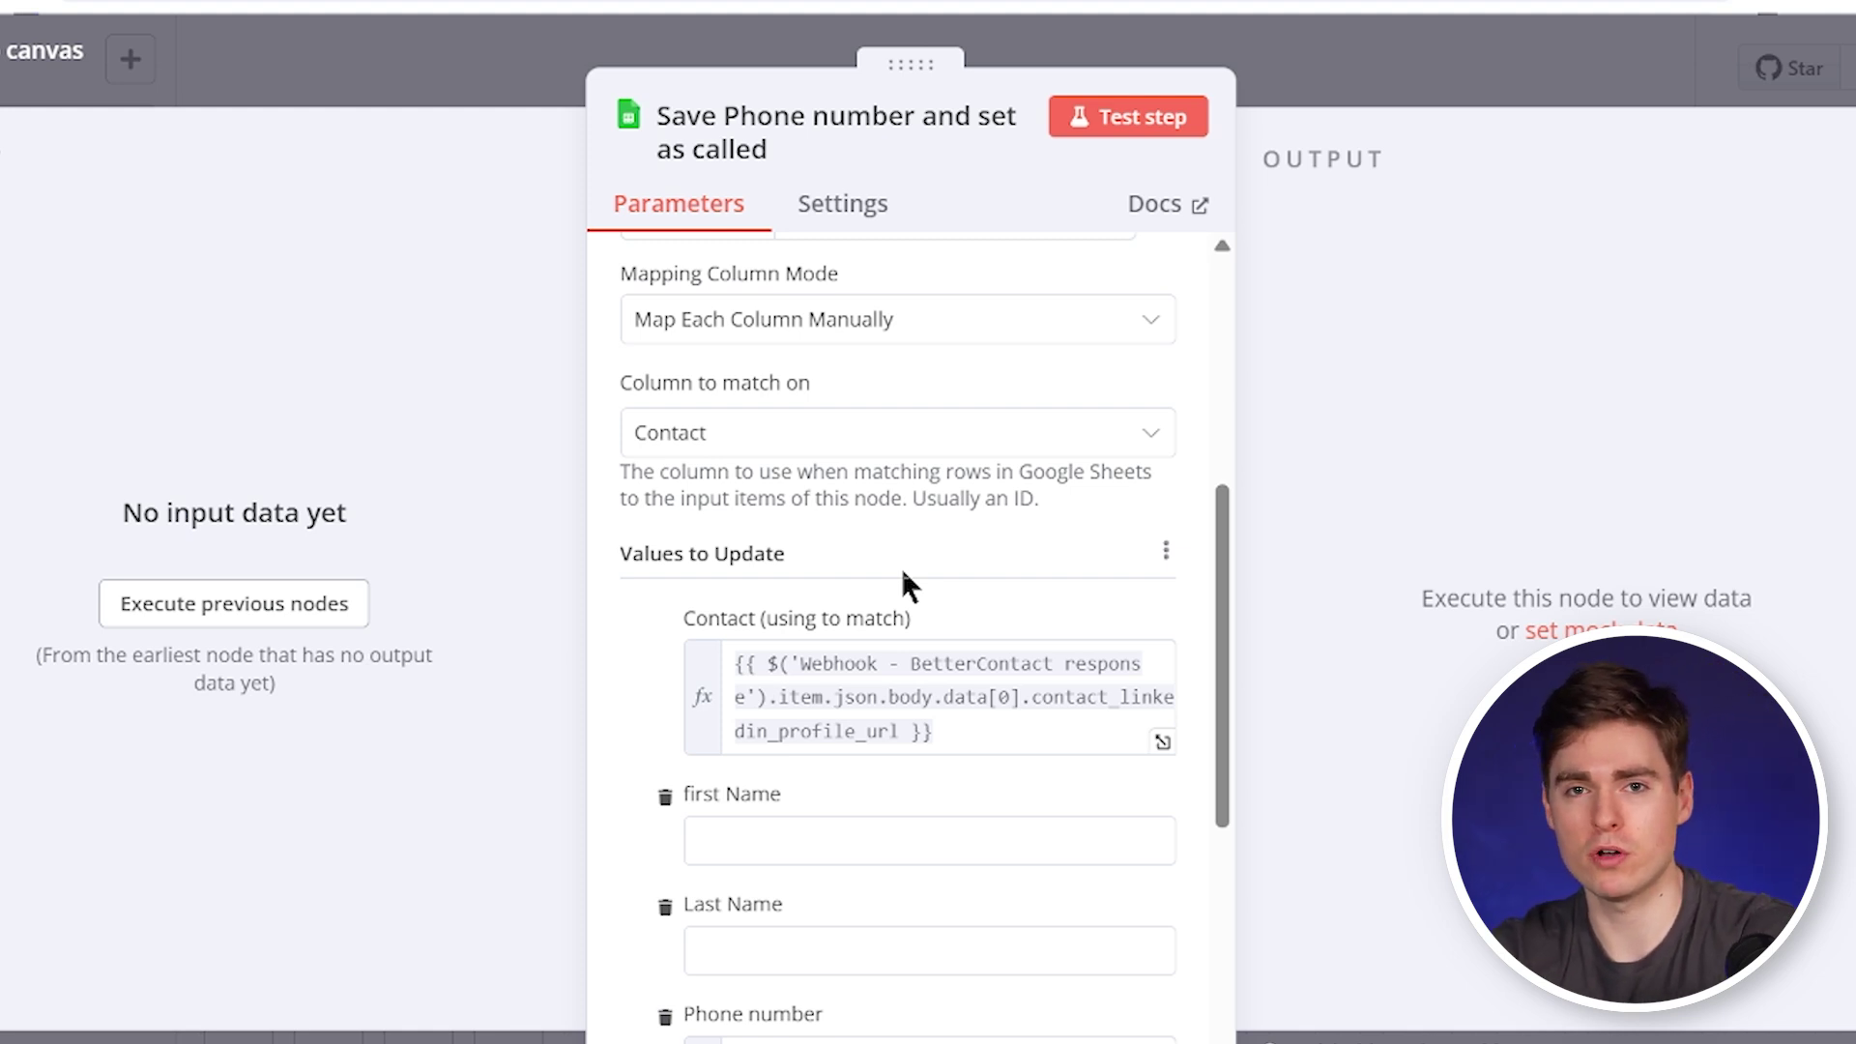
{"action": "scroll", "coordinate": [901, 565], "scroll_direction": "up", "scroll_amount": 3}
{"action": "scroll", "coordinate": [901, 564], "scroll_direction": "down", "scroll_amount": 2}
{"action": "scroll", "coordinate": [905, 576], "scroll_direction": "down", "scroll_amount": 2}
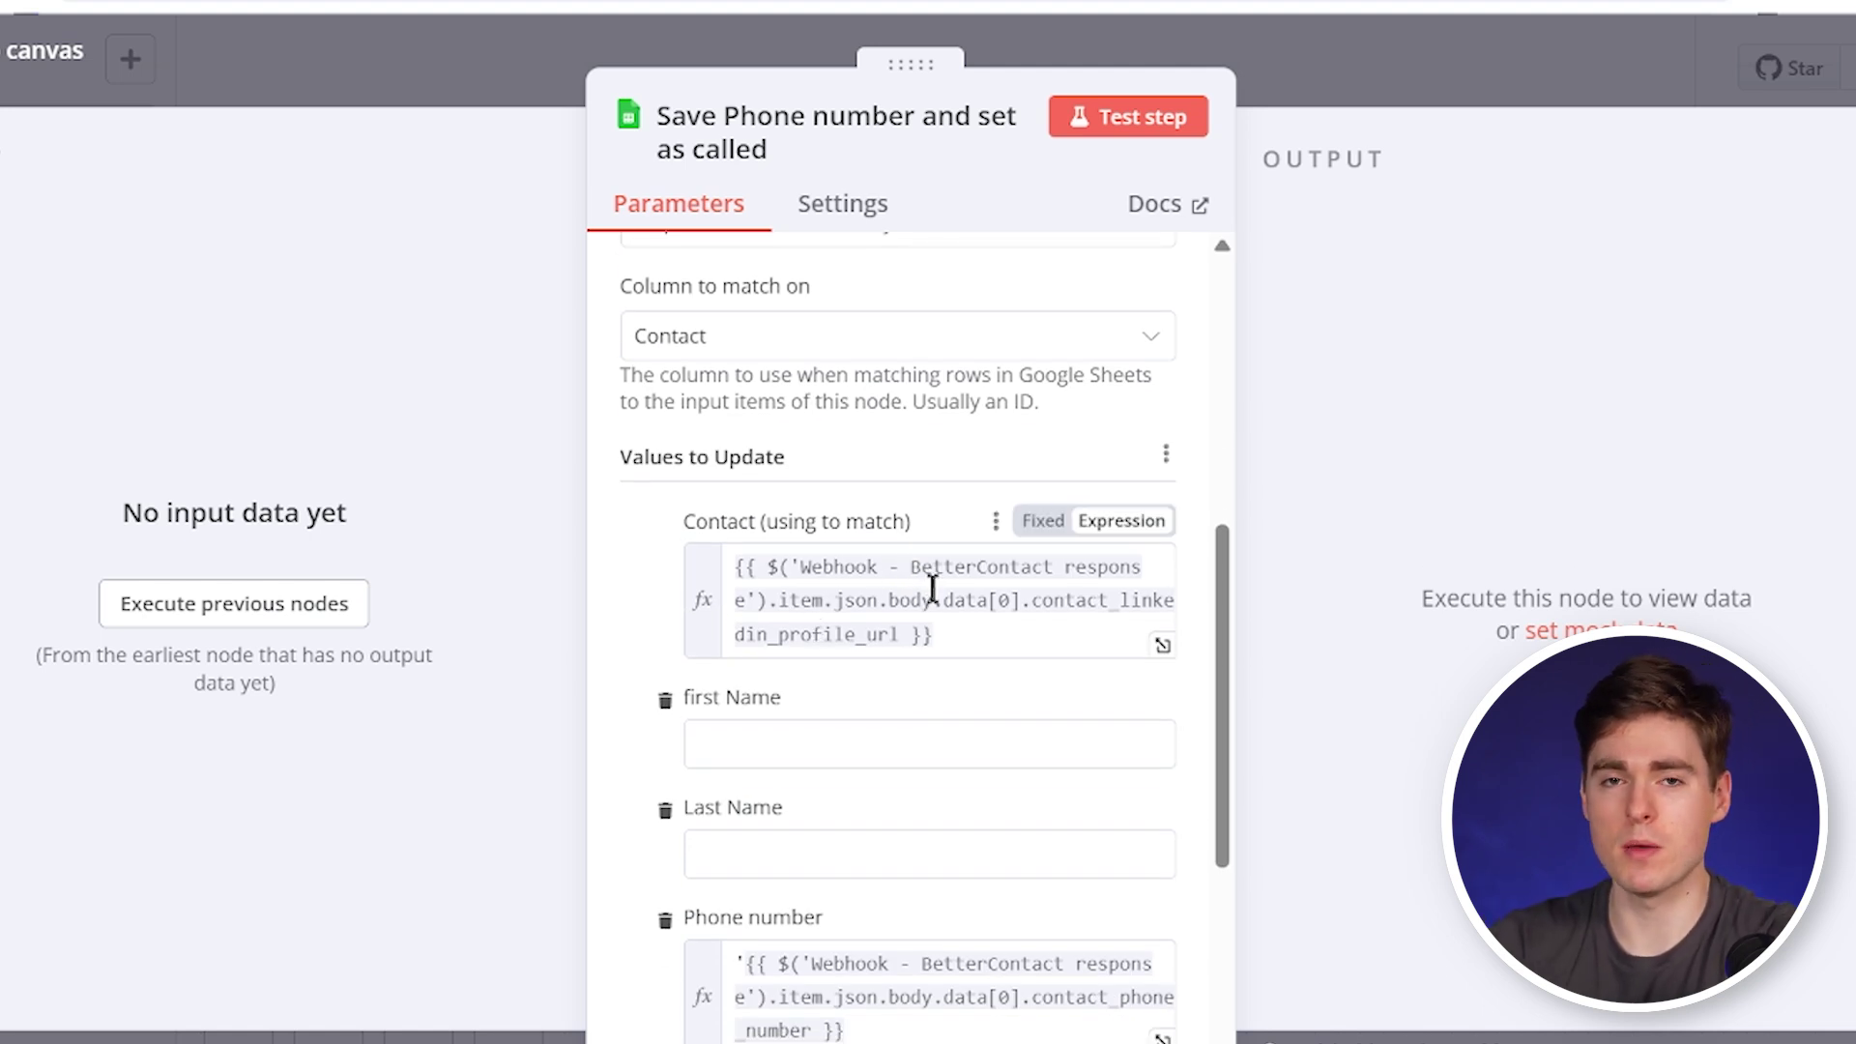
{"action": "scroll", "coordinate": [933, 586], "scroll_direction": "down", "scroll_amount": 3}
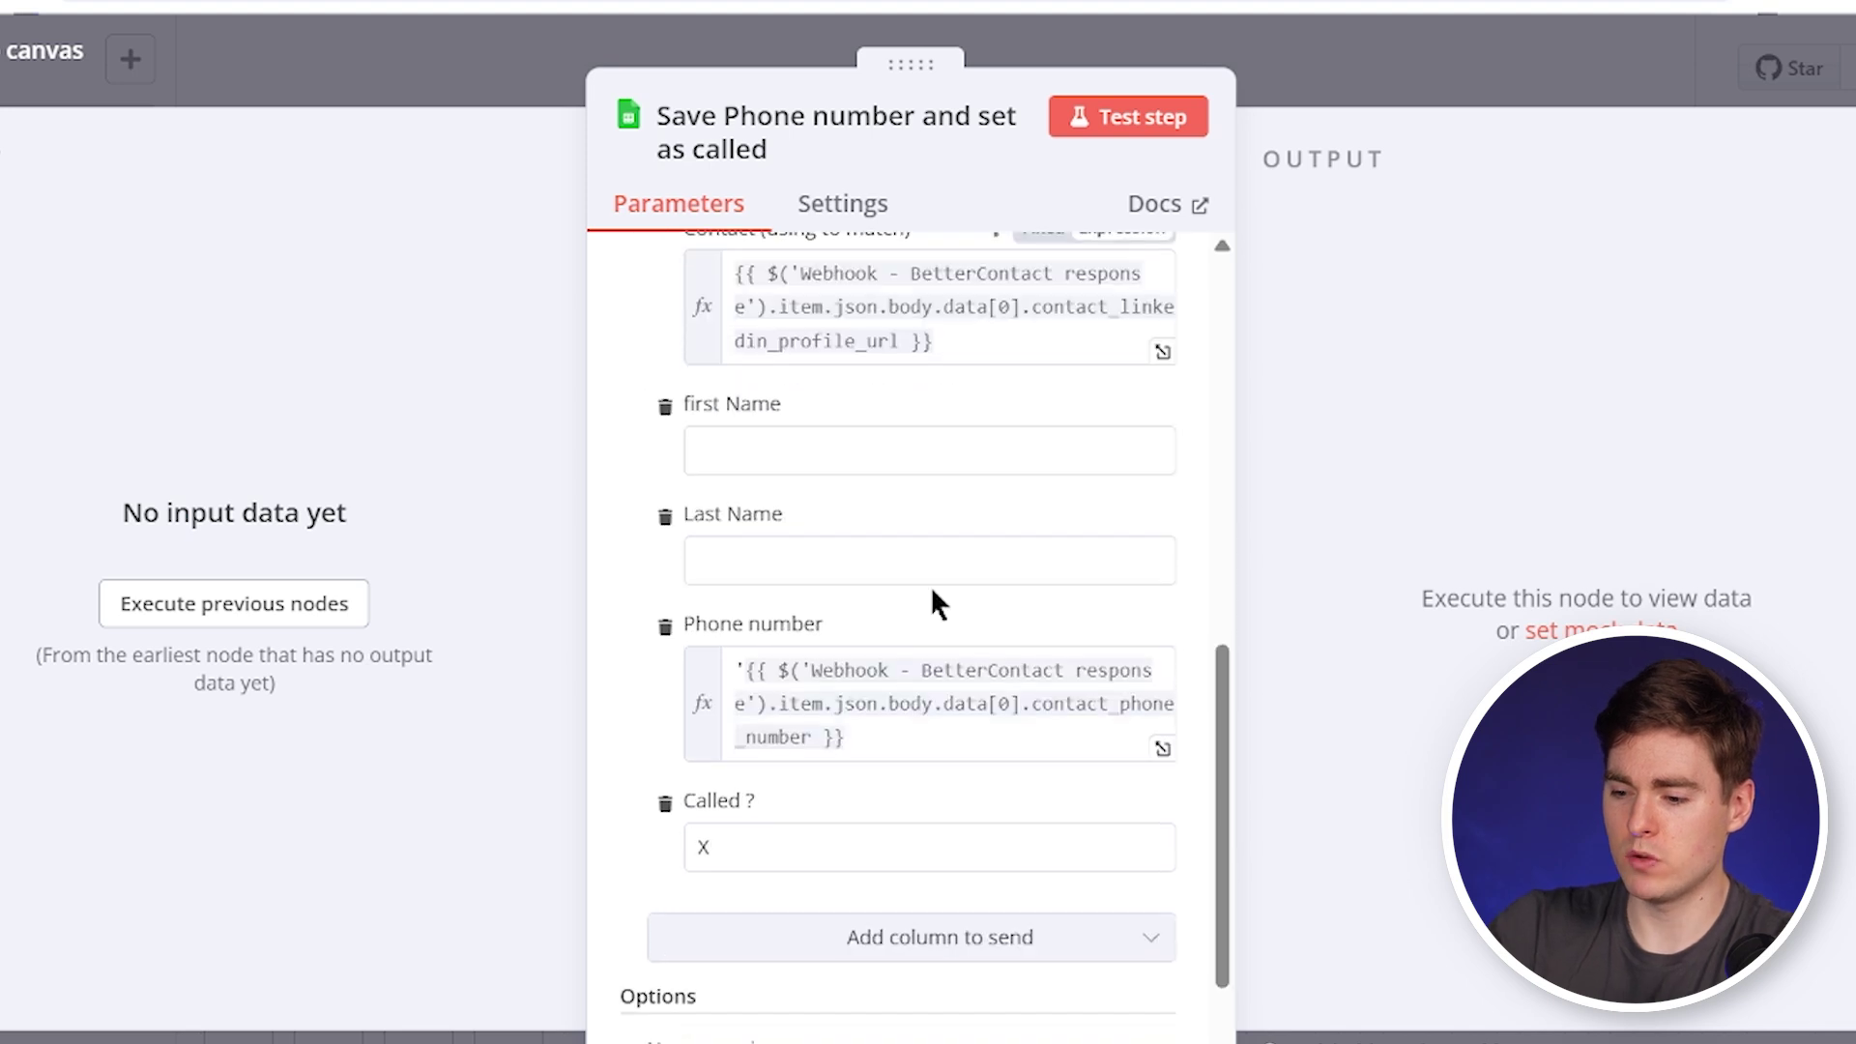
{"action": "scroll", "coordinate": [770, 605], "scroll_direction": "down", "scroll_amount": 1}
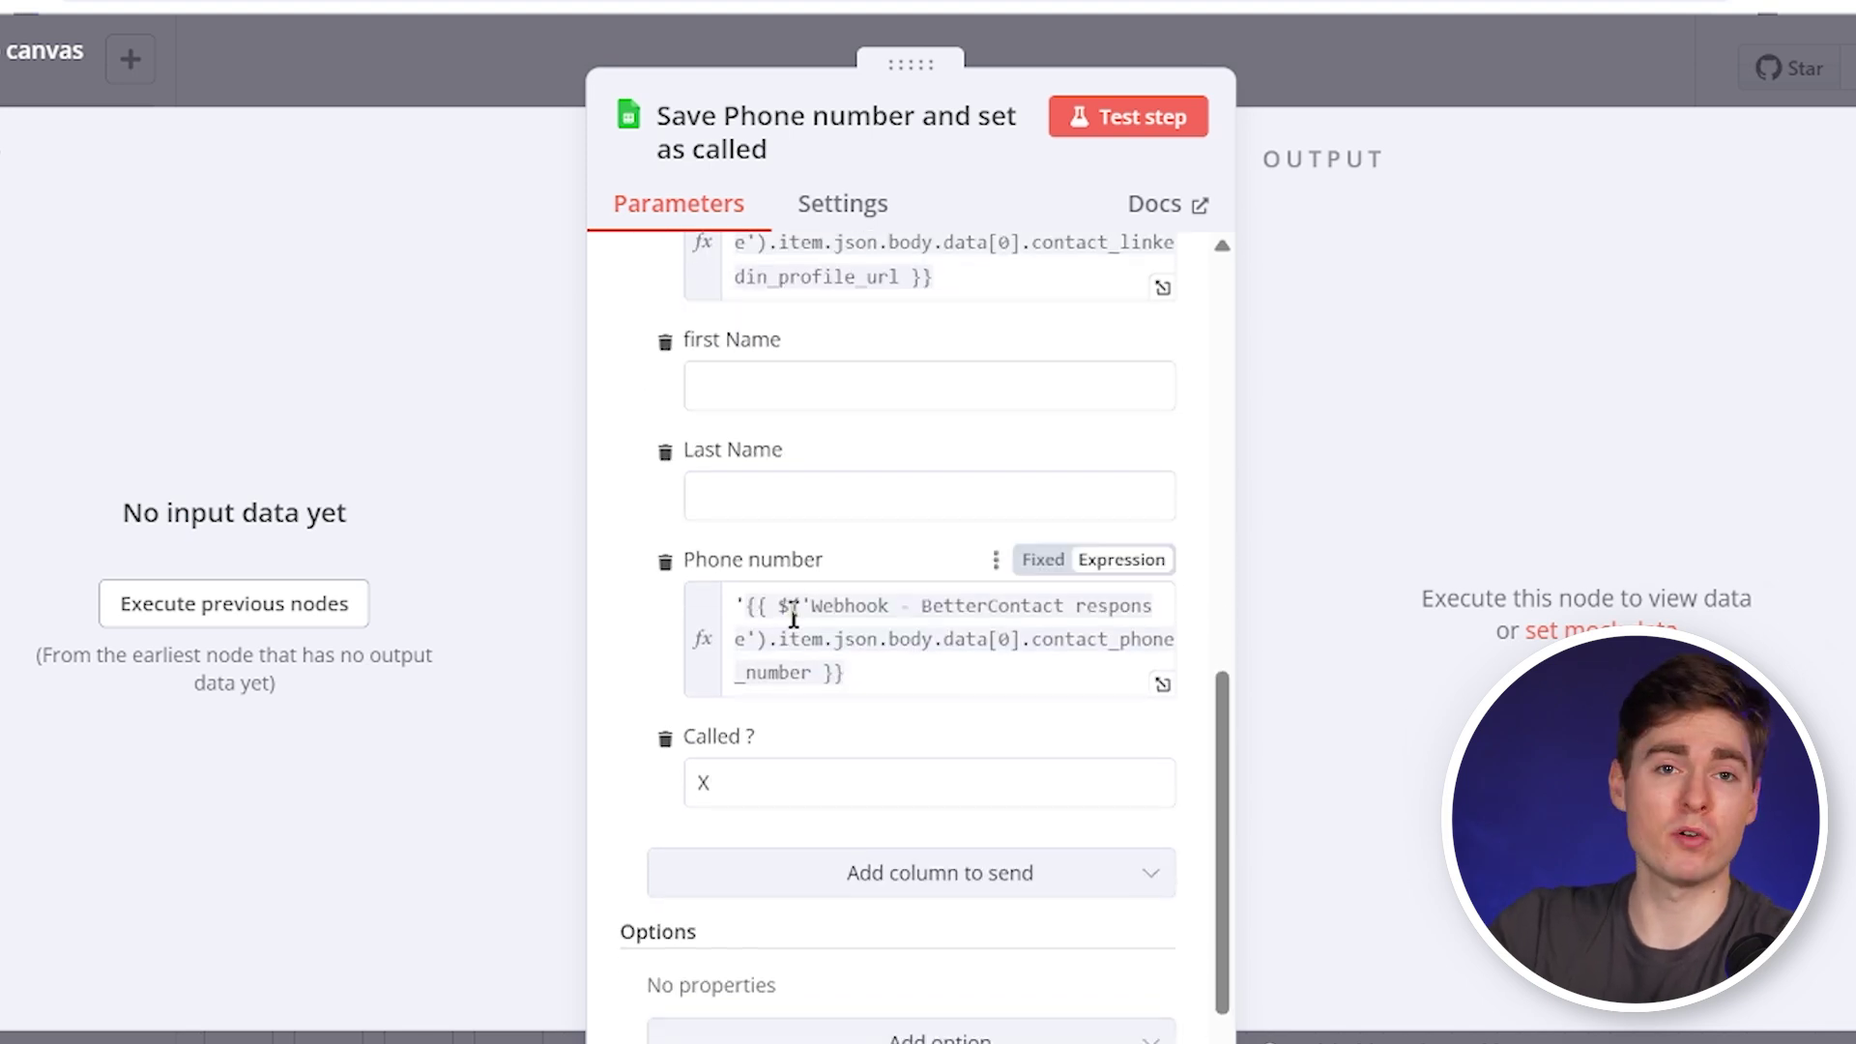
{"action": "scroll", "coordinate": [792, 616], "scroll_direction": "up", "scroll_amount": 1}
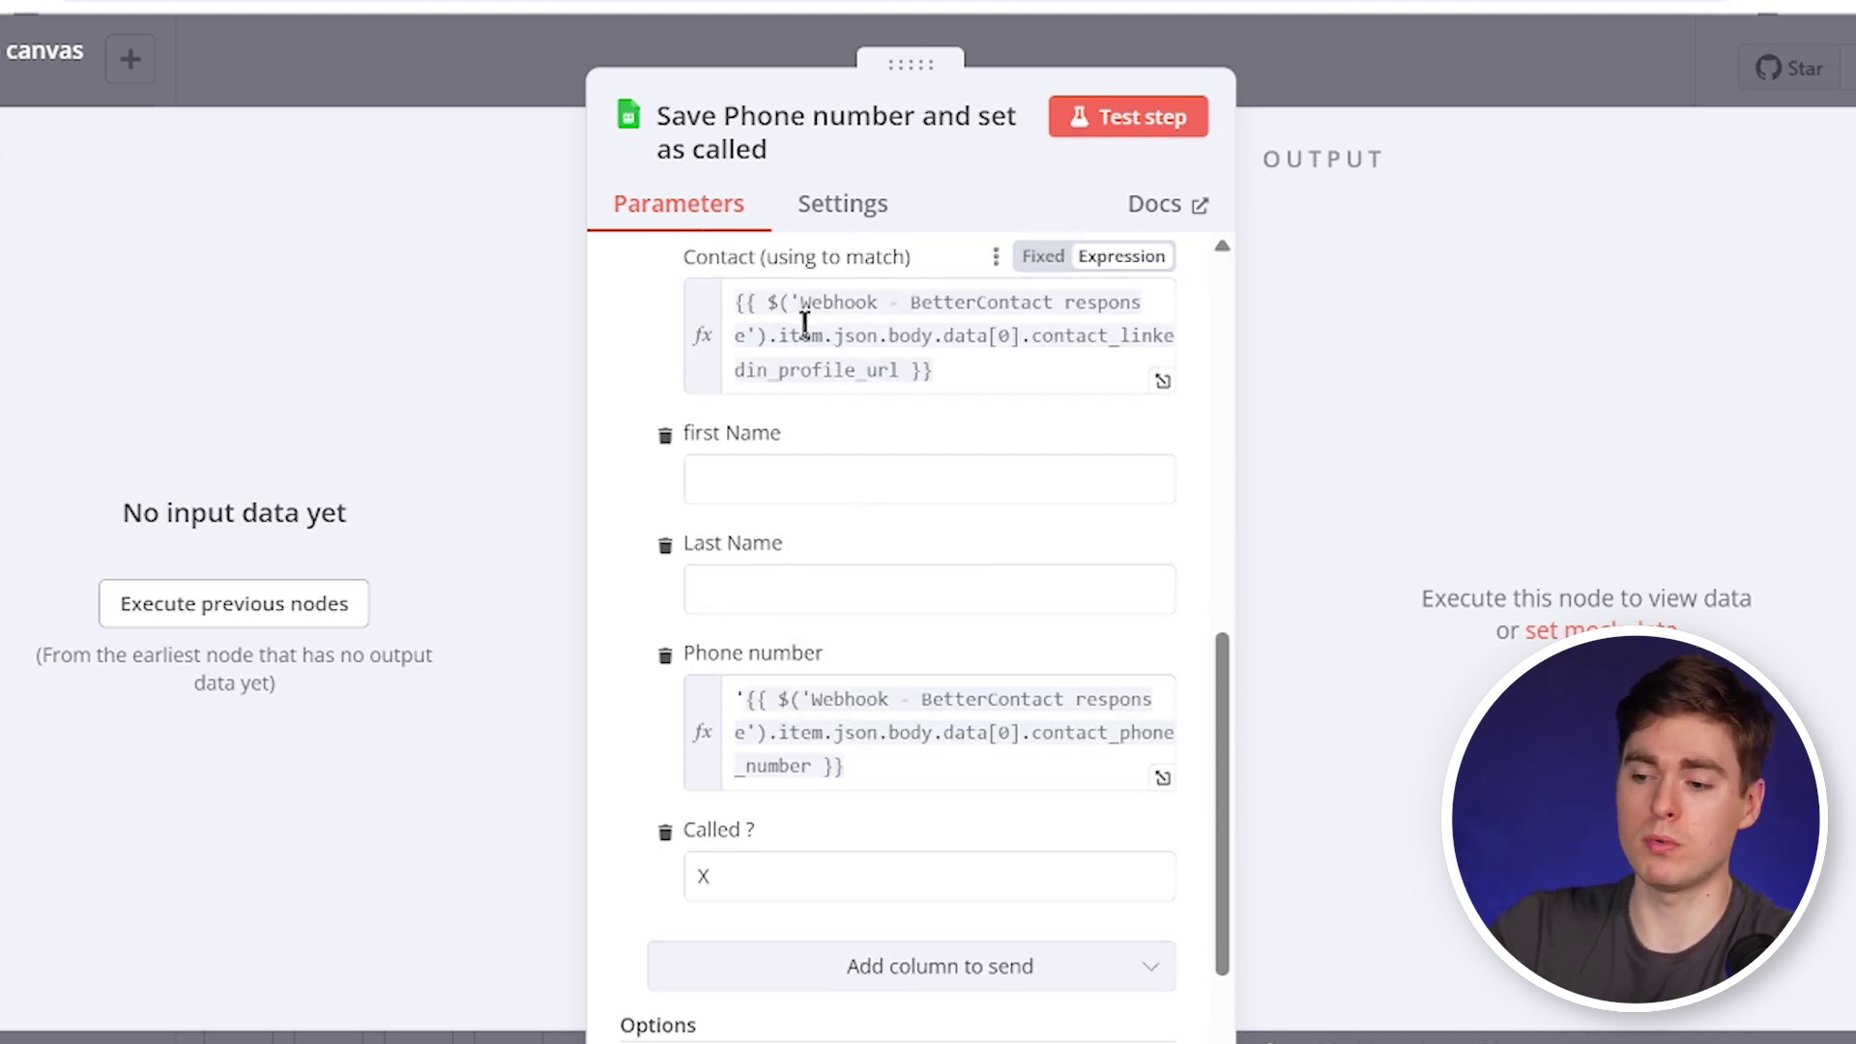
{"action": "scroll", "coordinate": [832, 700], "scroll_direction": "down", "scroll_amount": 2}
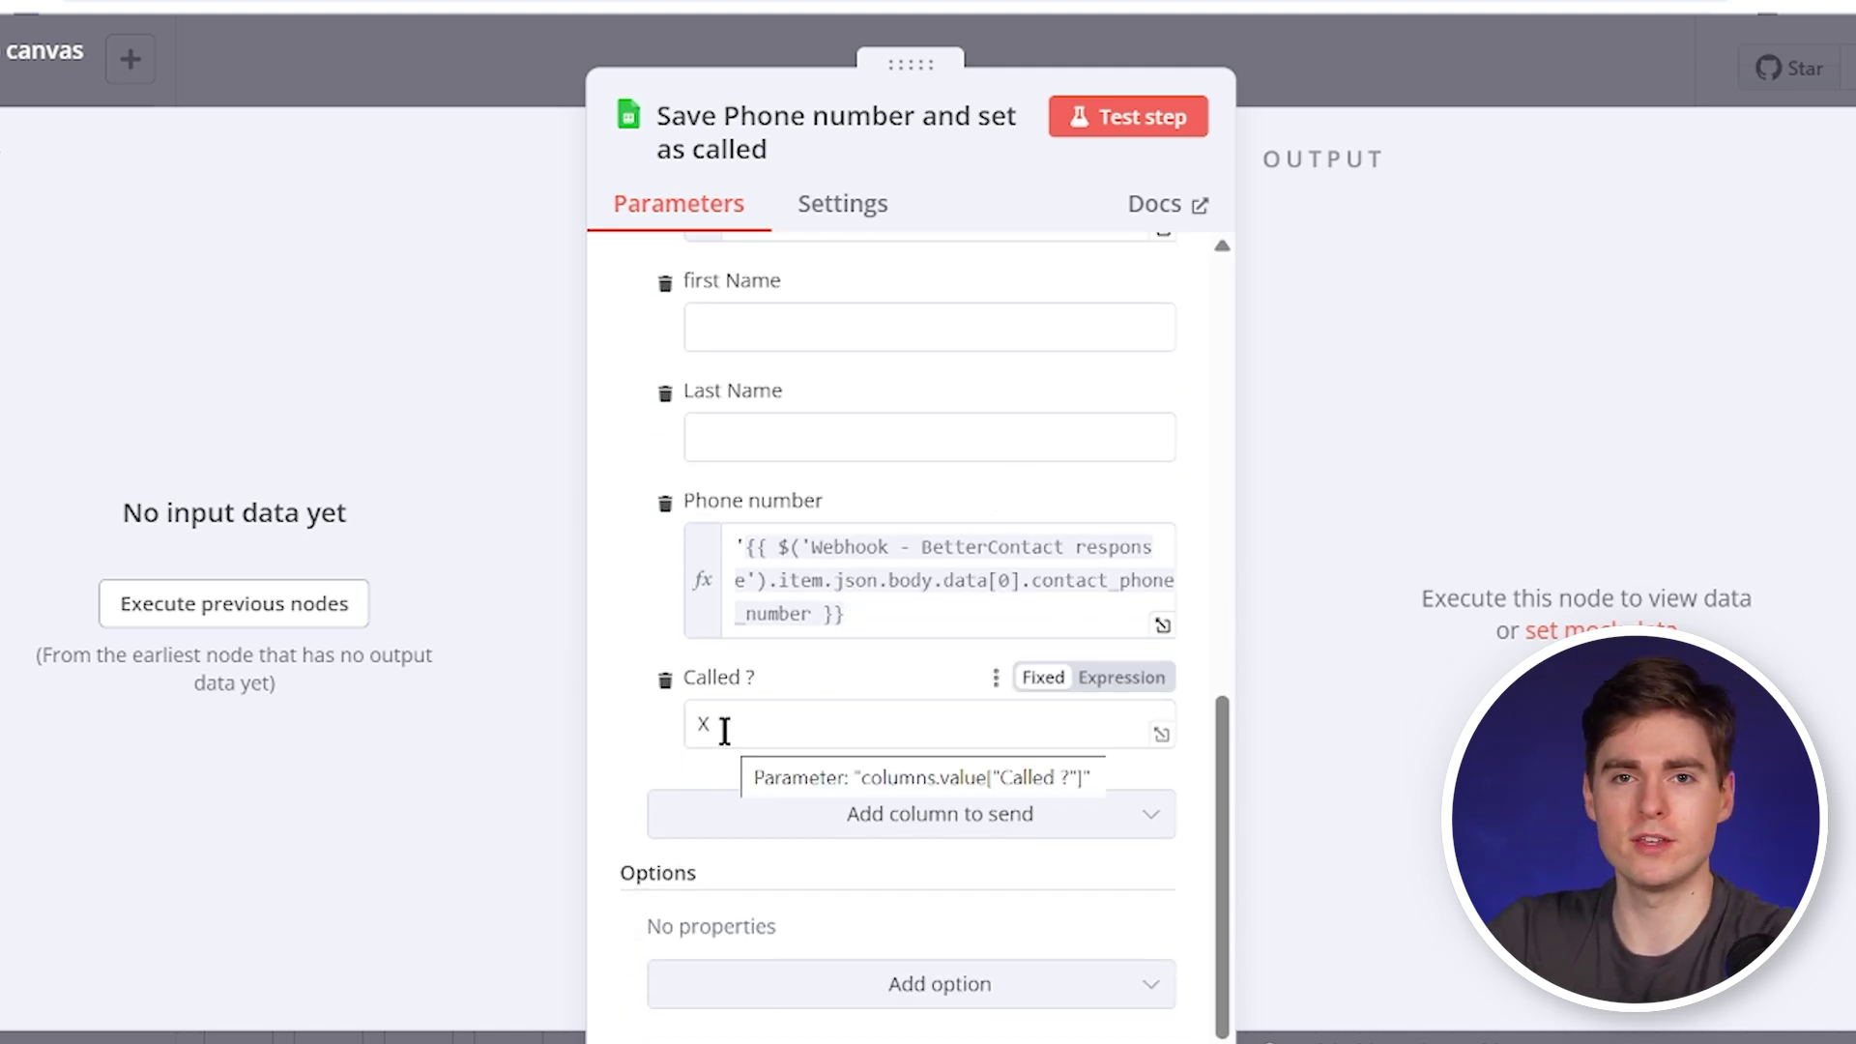
- Close the node panel and pan right across the canvas to show both node groups
{"action": "left_click", "coordinate": [1302, 39]}
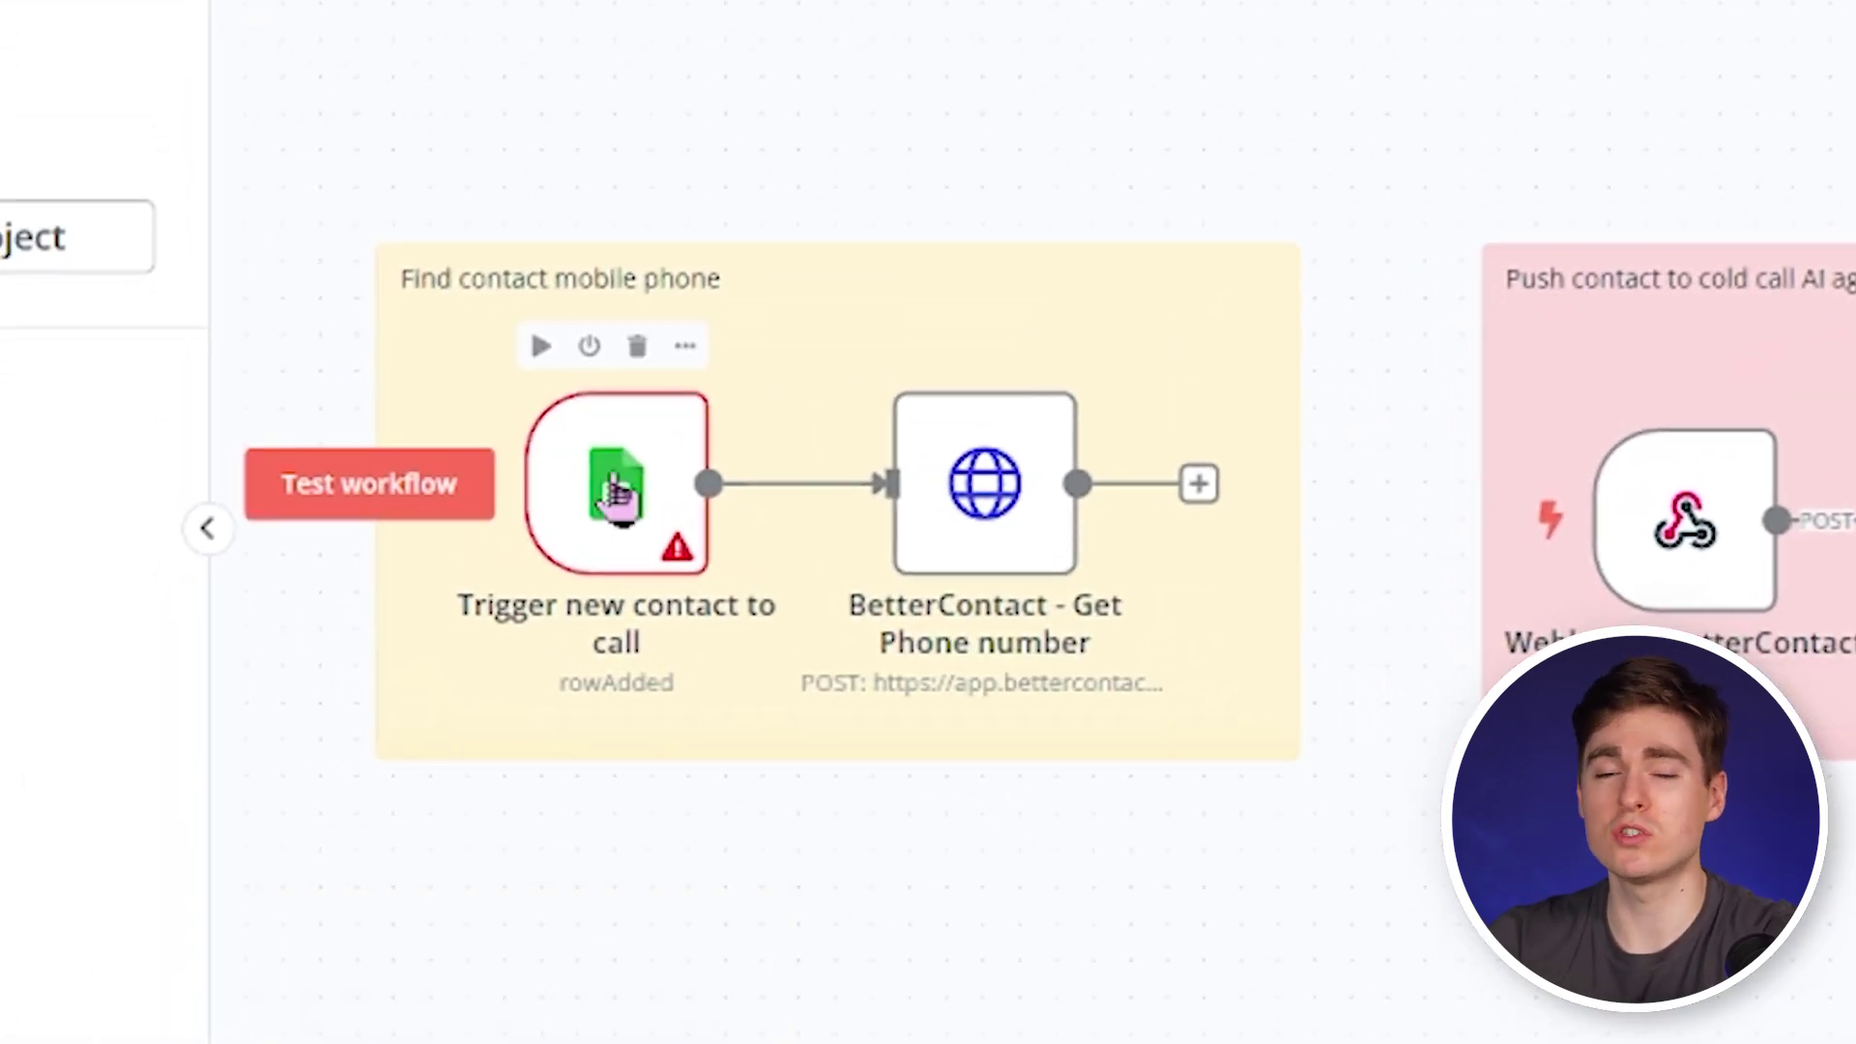
{"action": "scroll", "coordinate": [617, 488], "scroll_direction": "right", "scroll_amount": 1}
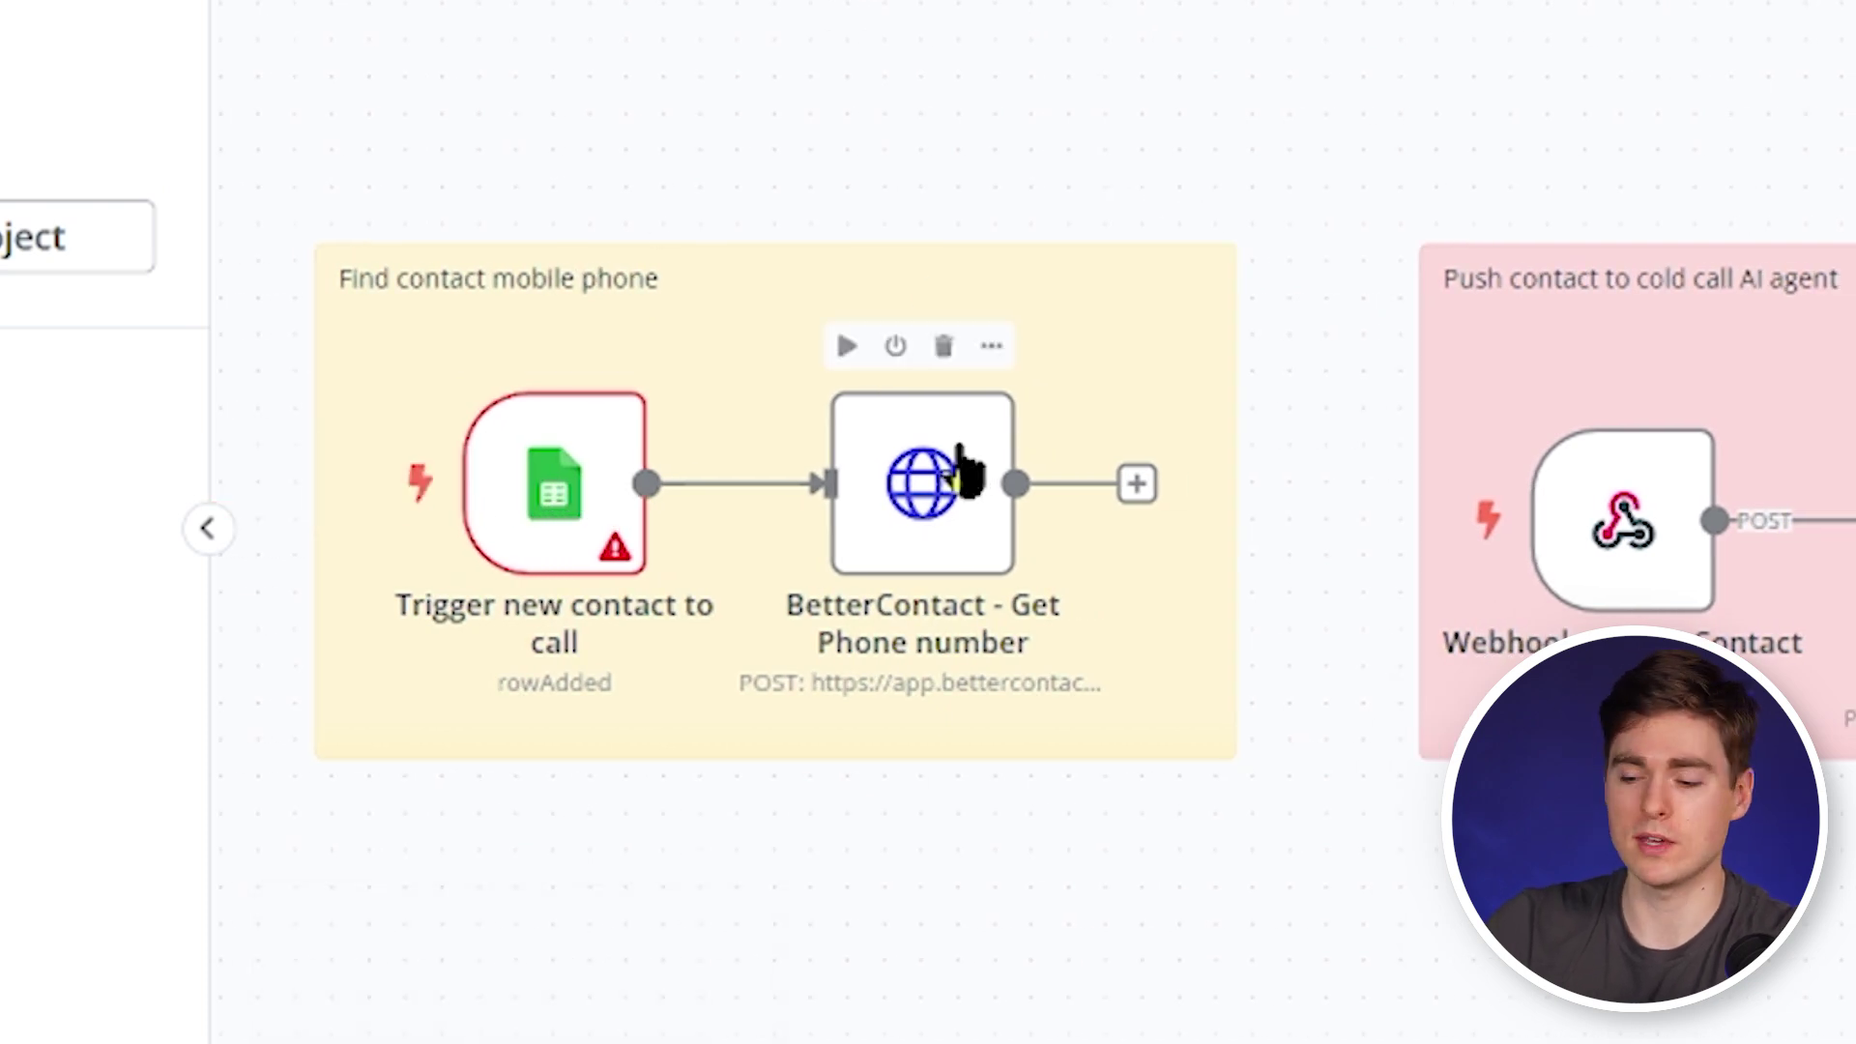
{"action": "scroll", "coordinate": [967, 473], "scroll_direction": "right", "scroll_amount": 2}
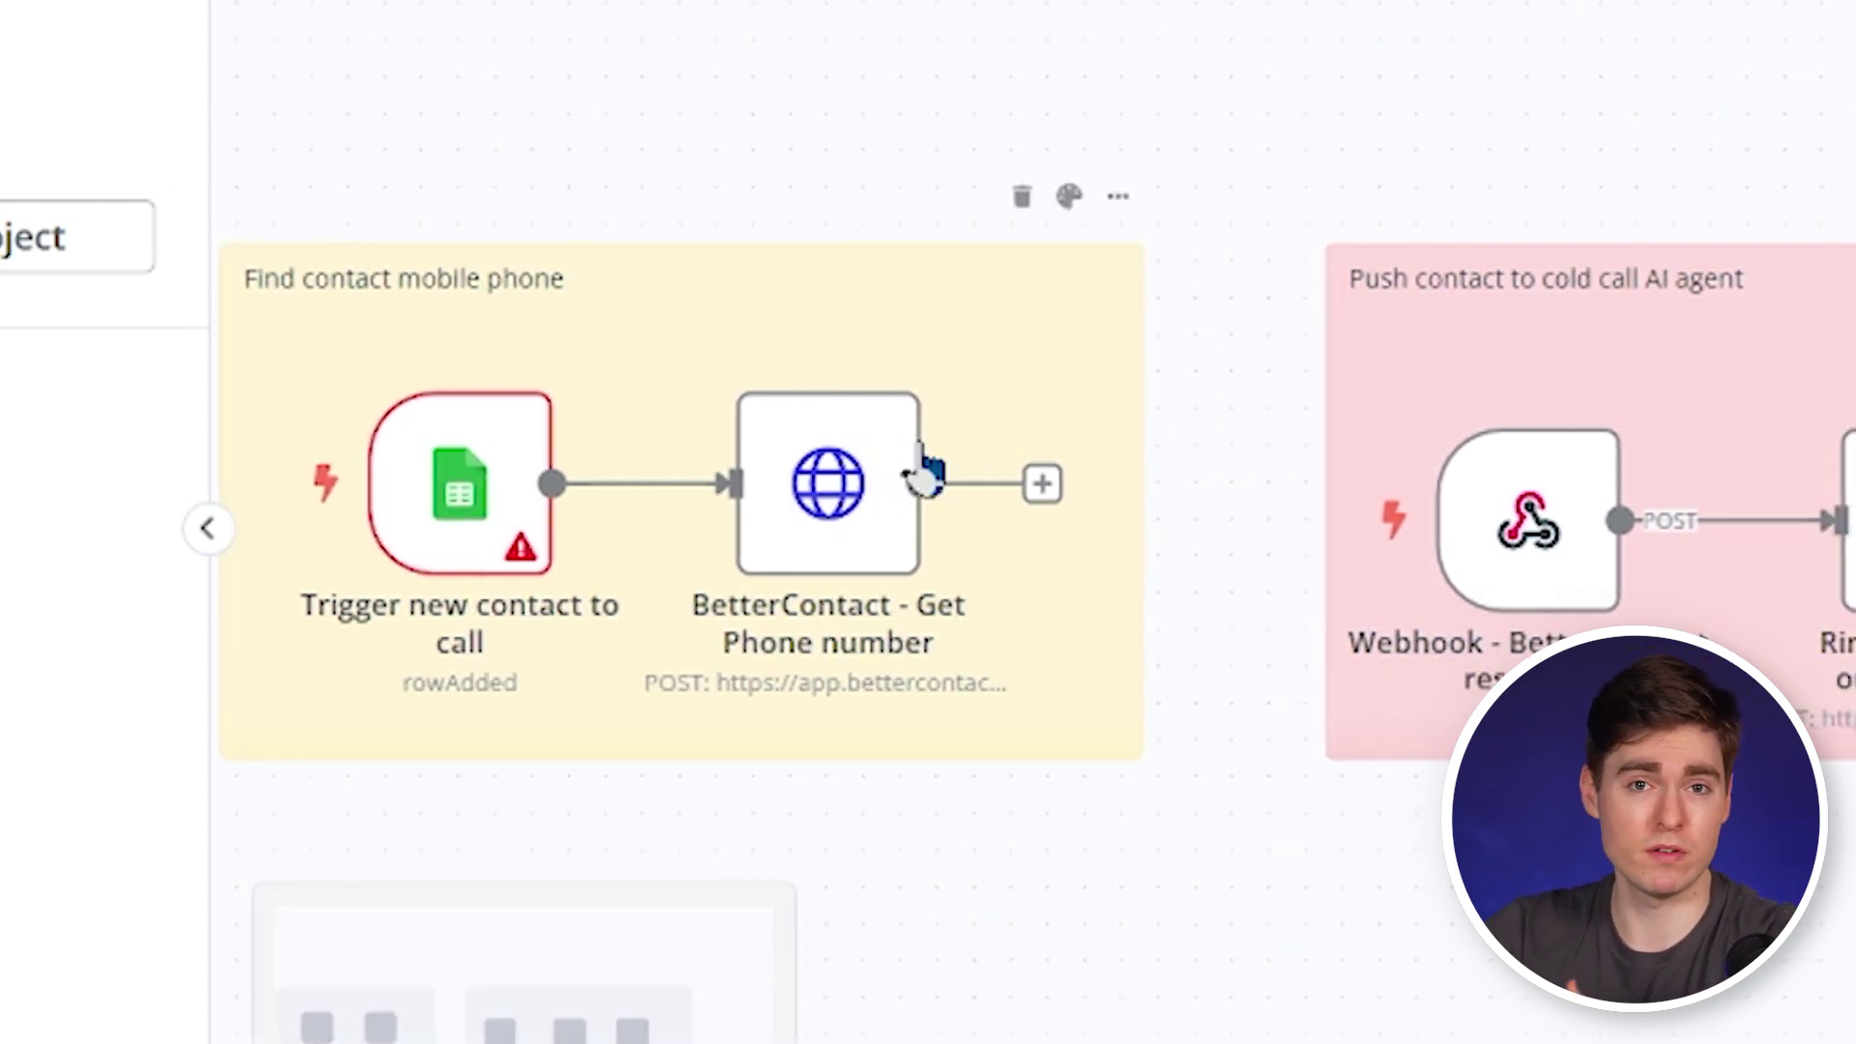
{"action": "scroll", "coordinate": [812, 419], "scroll_direction": "right", "scroll_amount": 10}
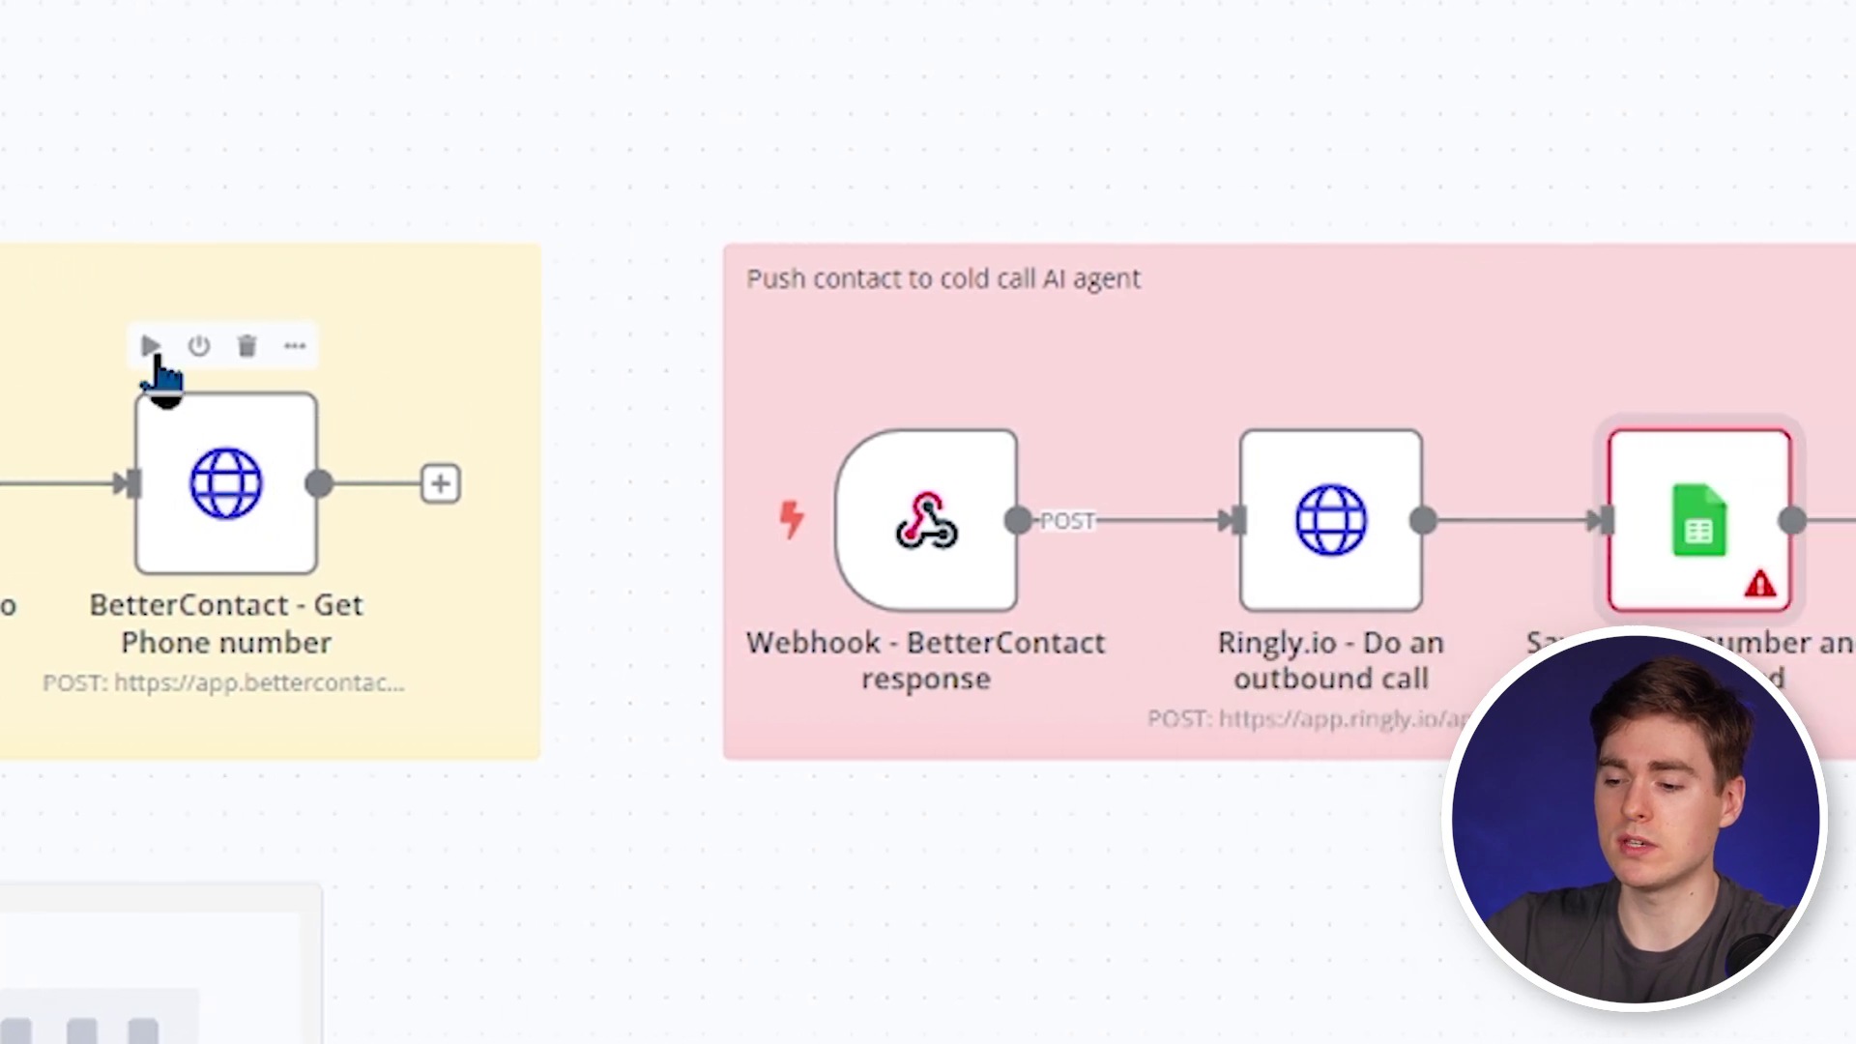
{"action": "scroll", "coordinate": [713, 426], "scroll_direction": "right", "scroll_amount": 6}
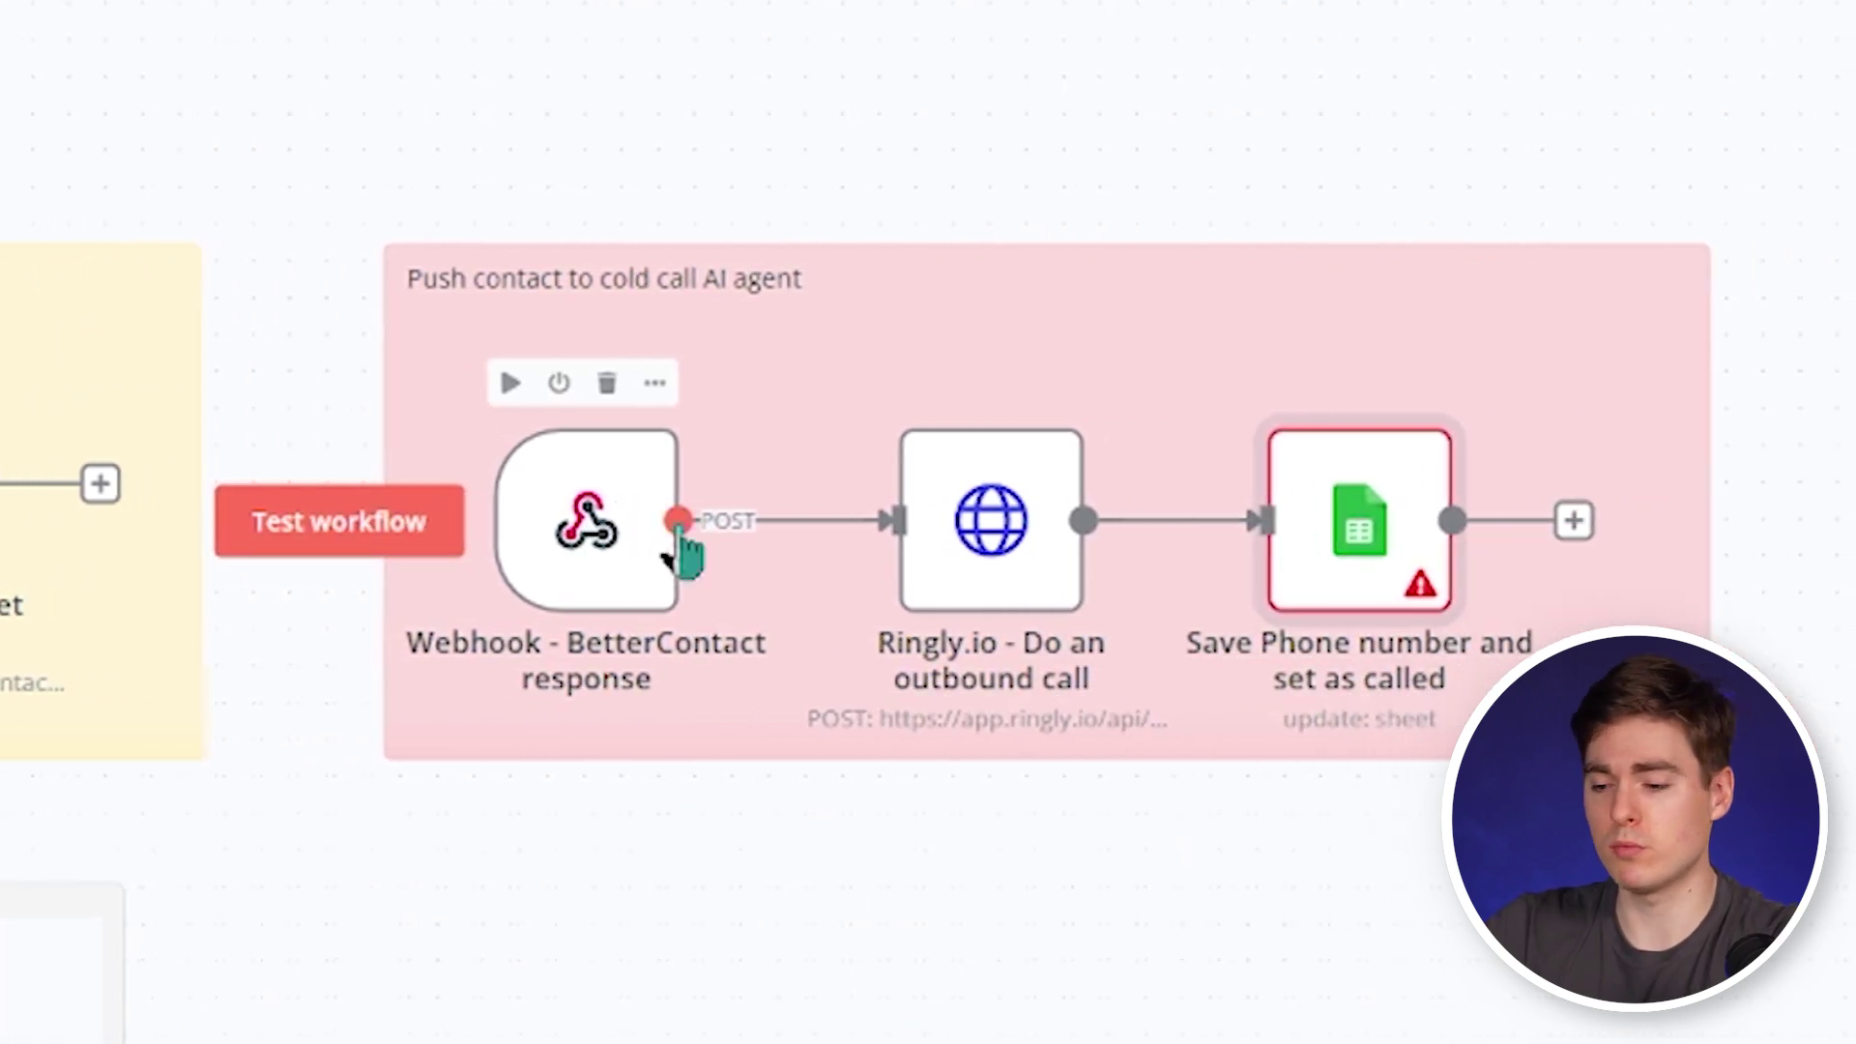
{"action": "scroll", "coordinate": [682, 541], "scroll_direction": "right", "scroll_amount": 6}
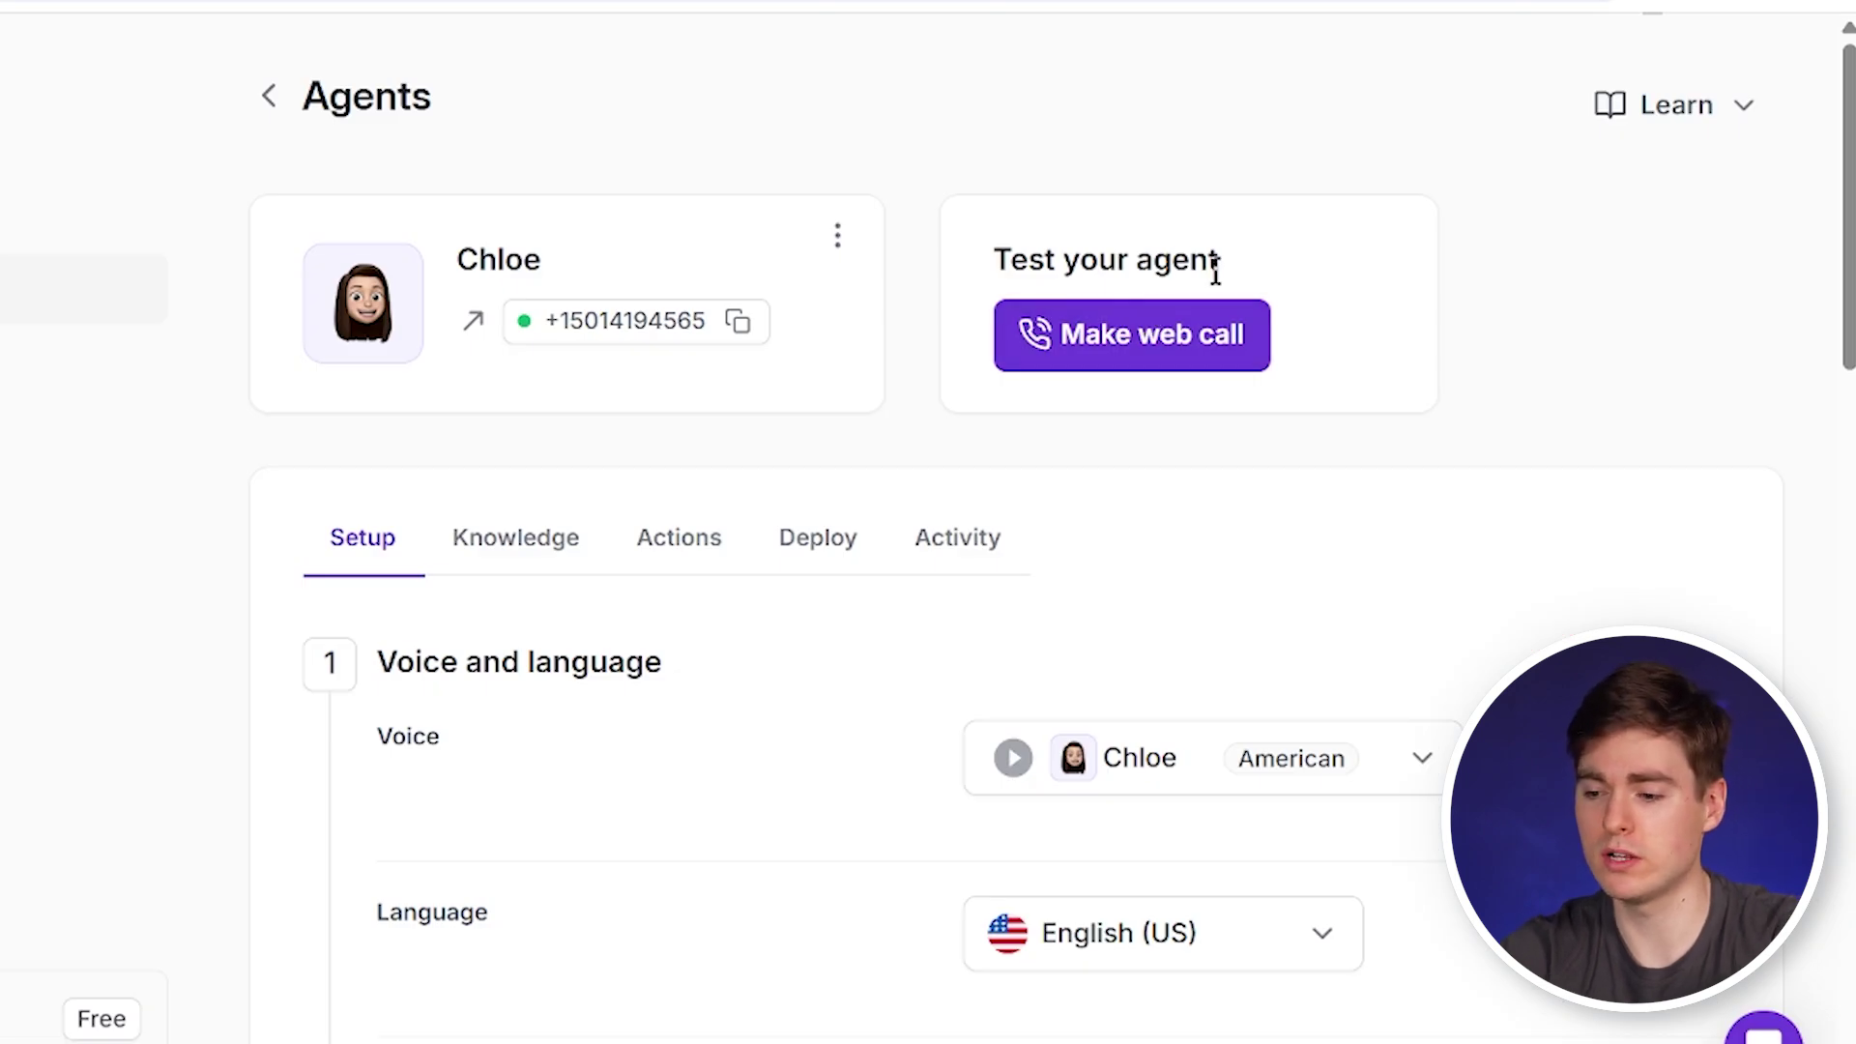
- Make a test web call with the agent, then check Agent activity shows 1 call at $0.15 average cost
{"action": "left_click", "coordinate": [1128, 321]}
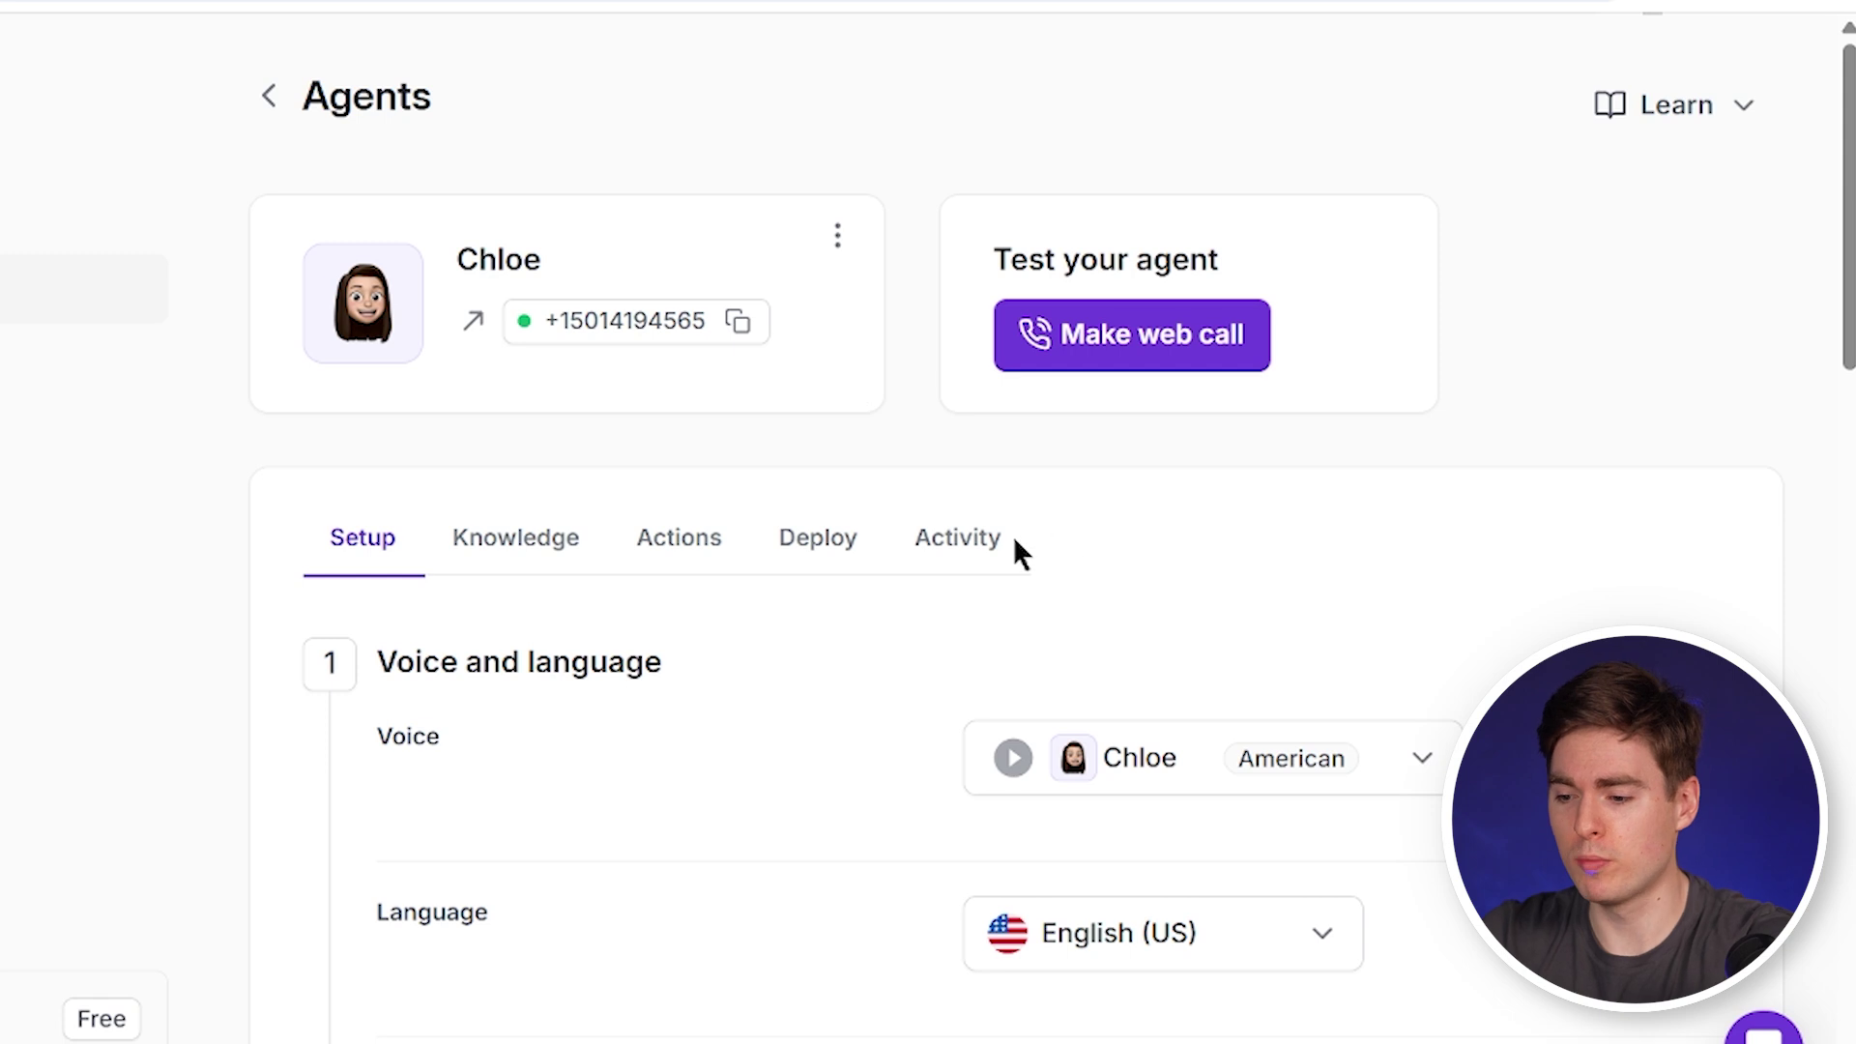
{"action": "left_click", "coordinate": [986, 553]}
{"action": "scroll", "coordinate": [651, 580], "scroll_direction": "down", "scroll_amount": 3}
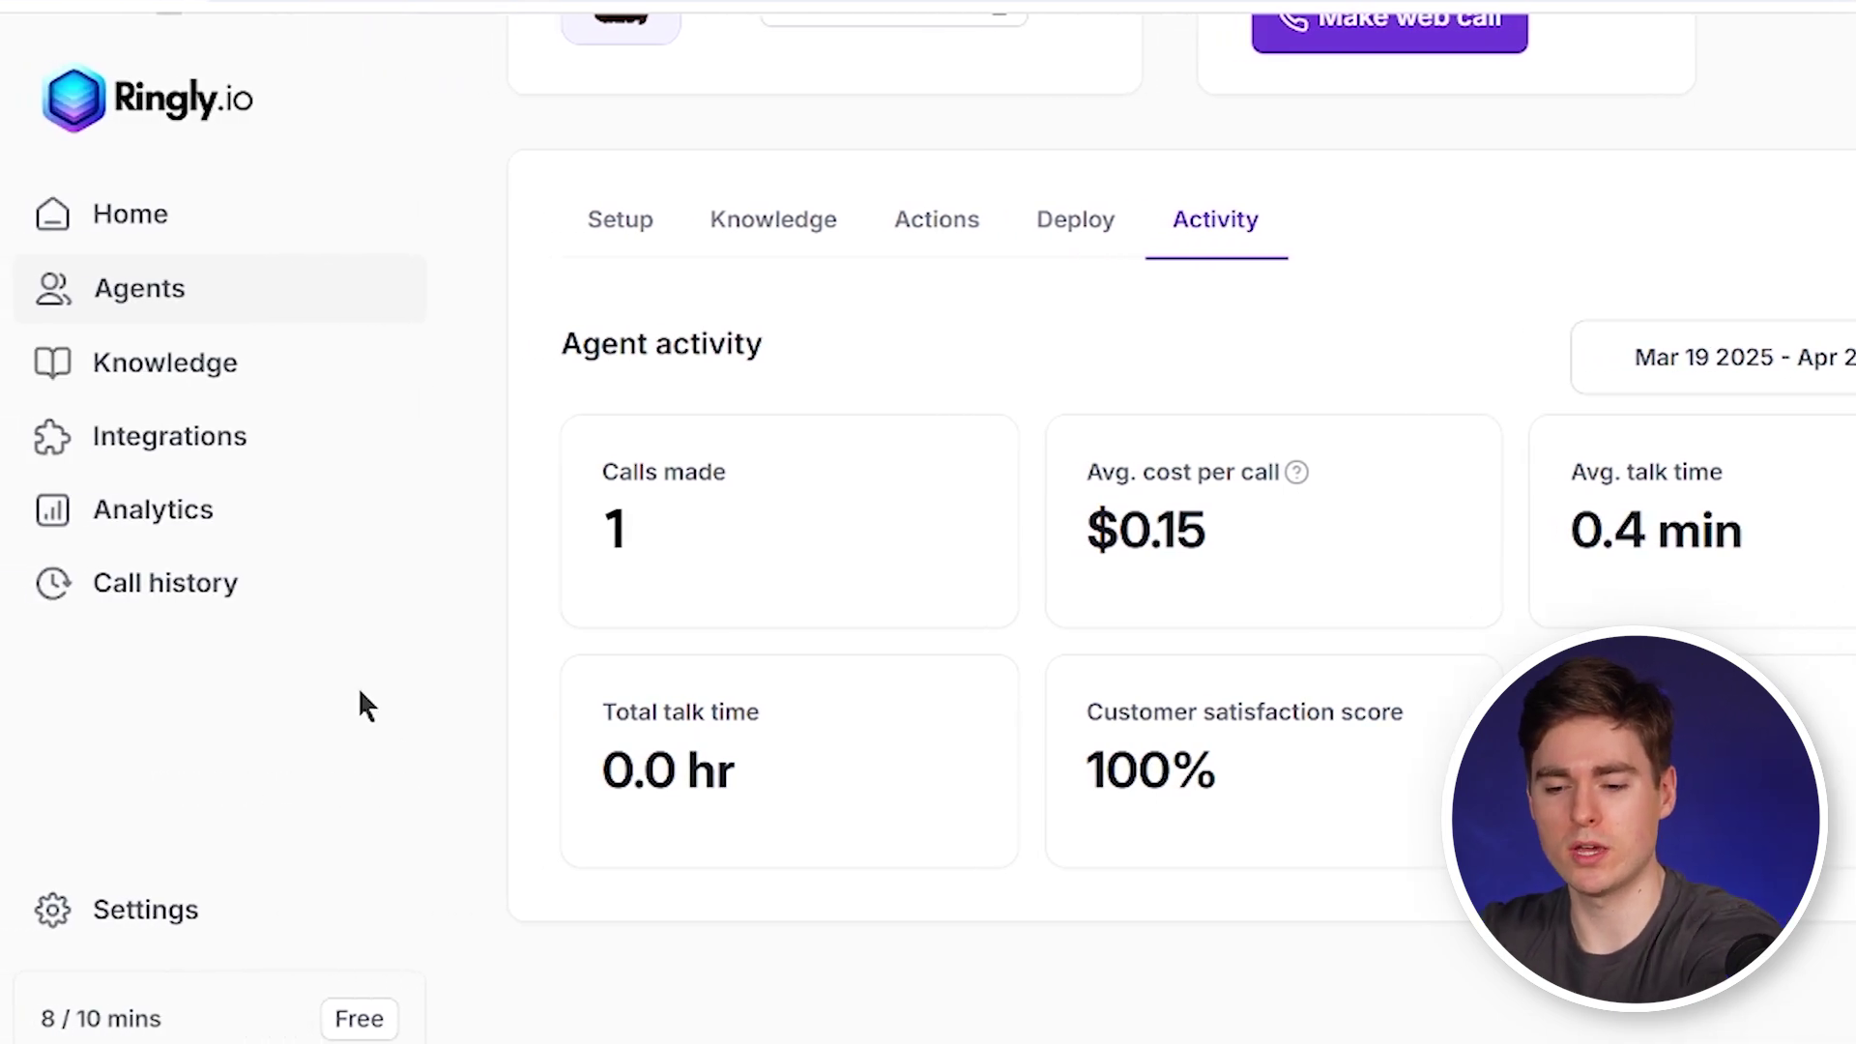
- Open the resolved Web call in Call history to view its transcript, 0:51 recording and summary
{"action": "left_click", "coordinate": [230, 585]}
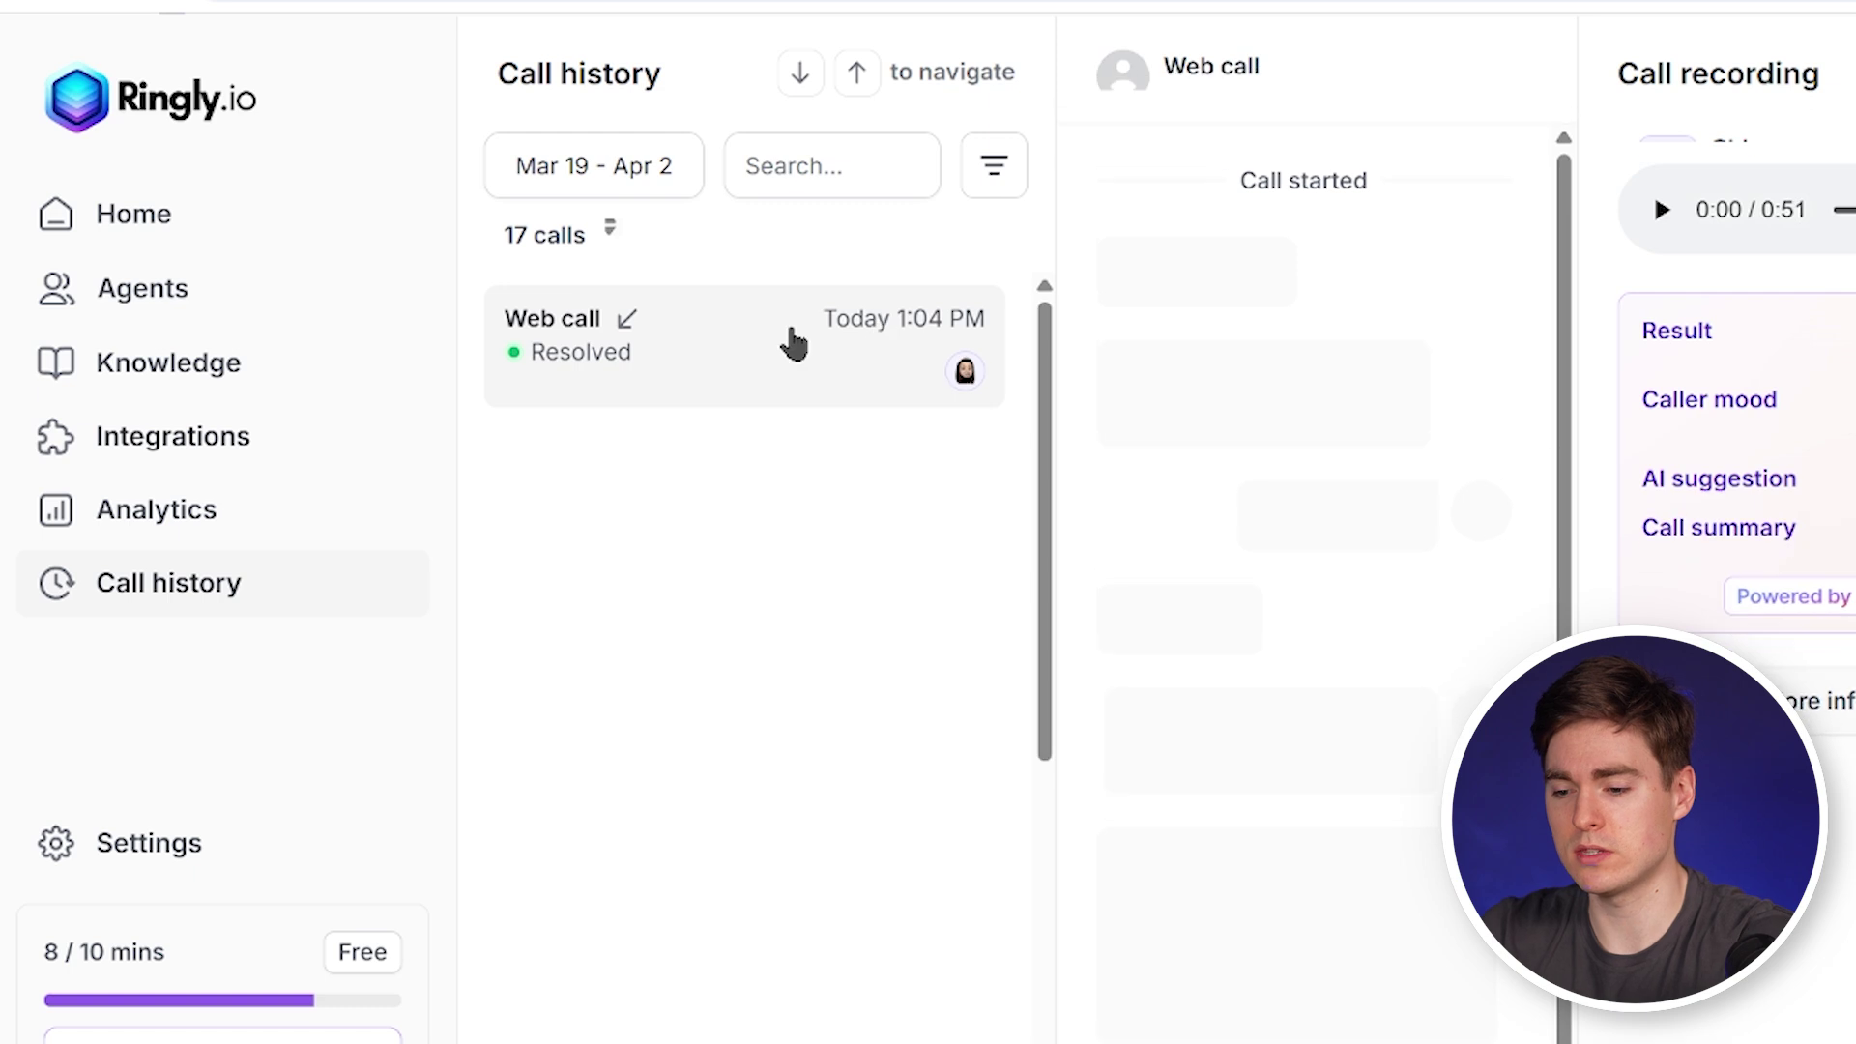
{"action": "left_click", "coordinate": [788, 319]}
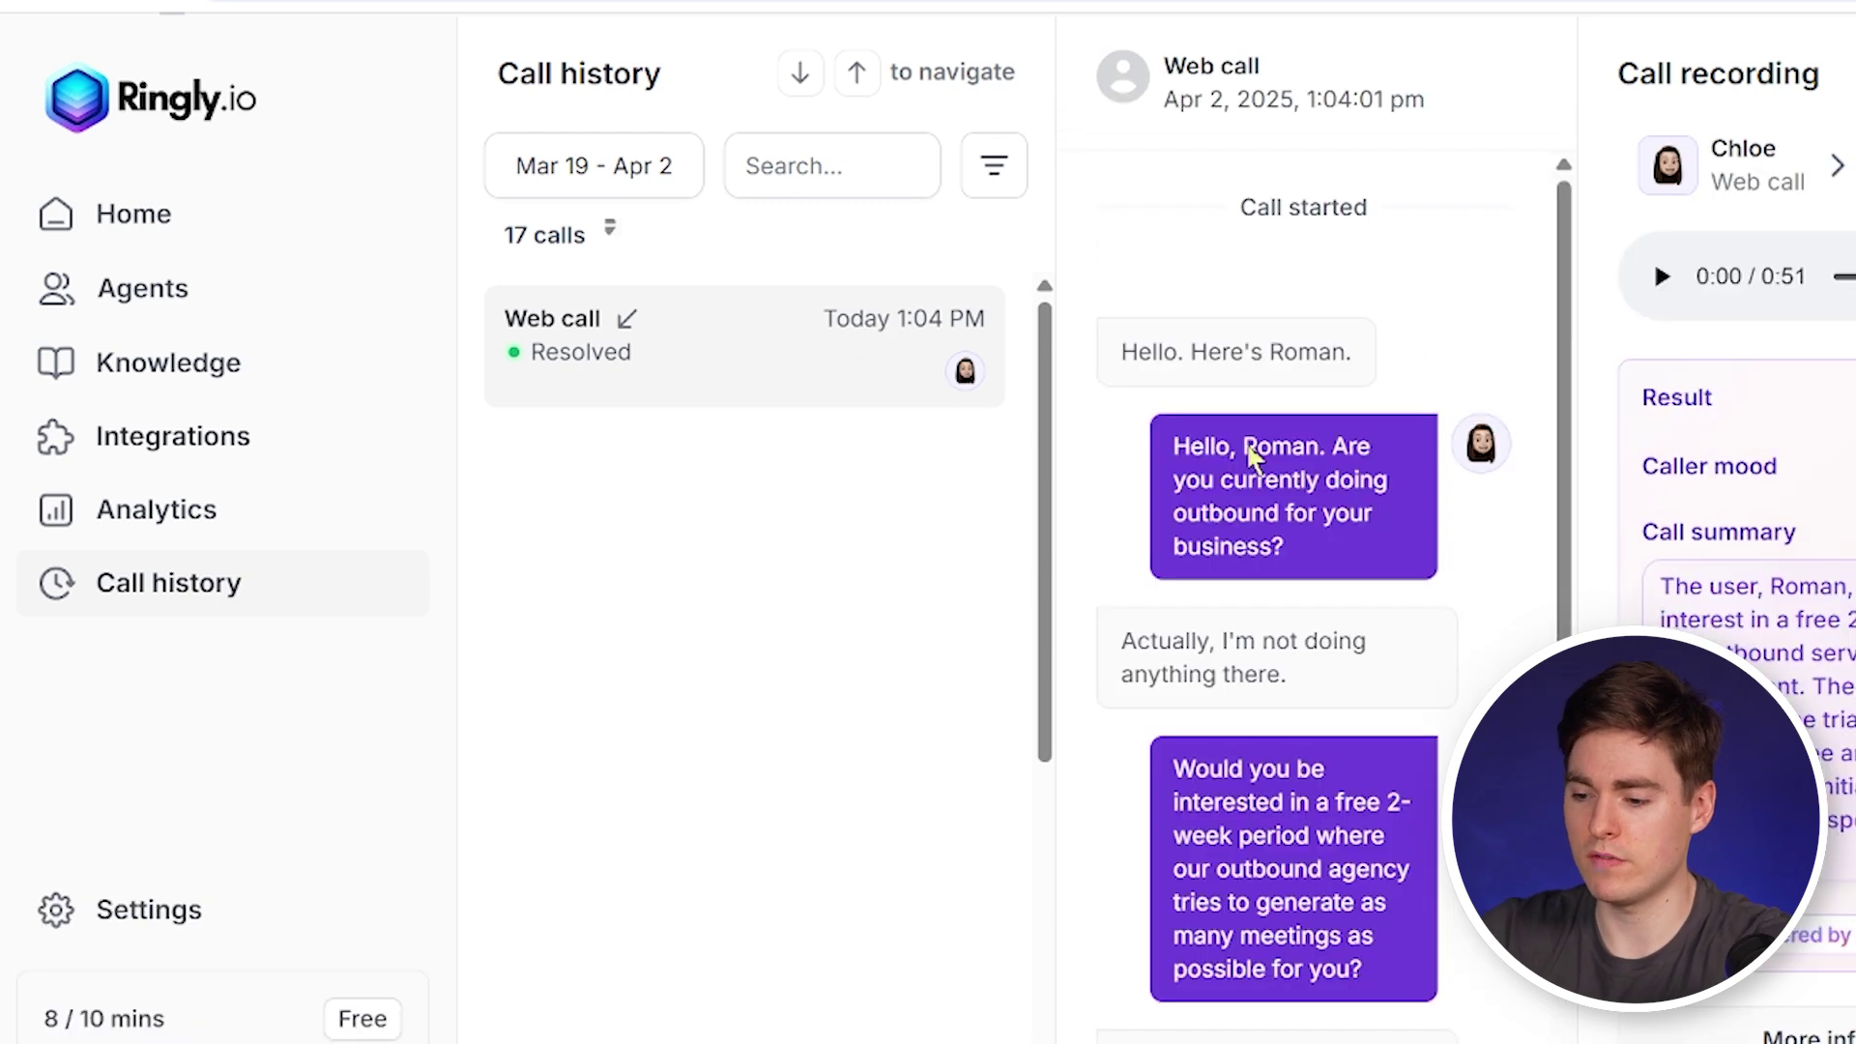